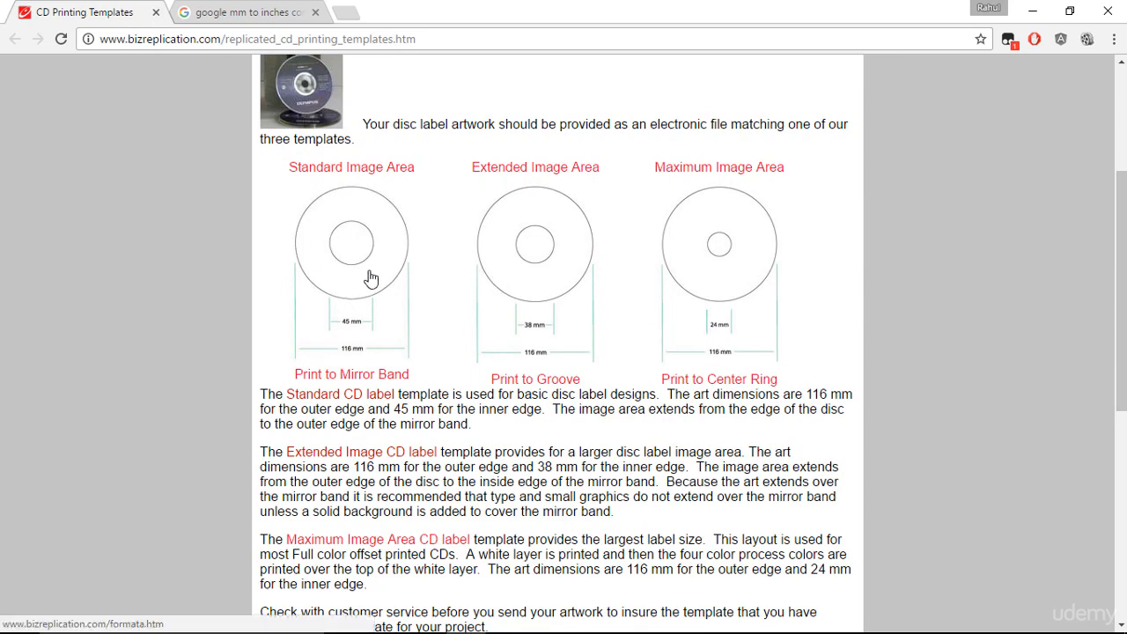
Examine the CD printing templates page for the label dimensions, accepted artwork file formats and color mode requirements.
scroll(371, 279, down, 2)
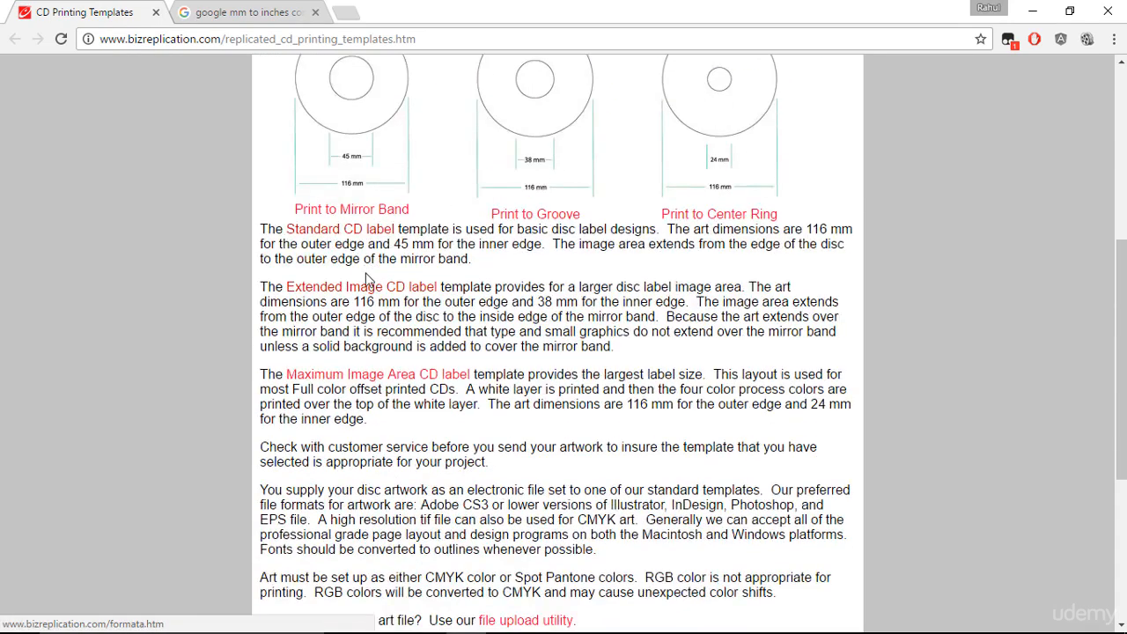
drag(259, 228, 480, 503)
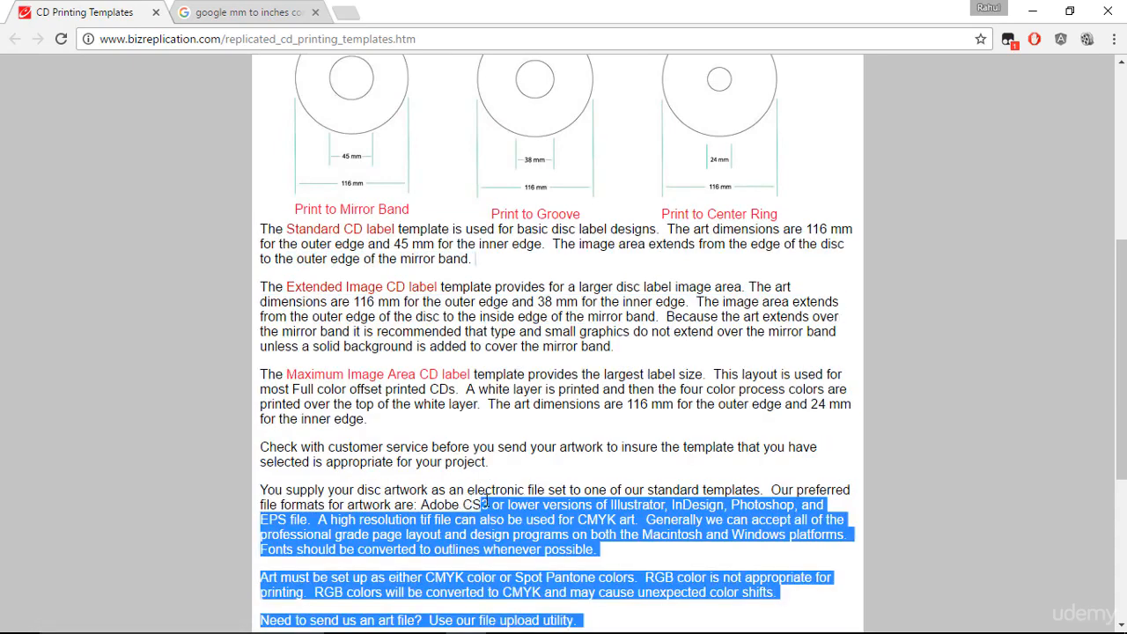
click(567, 468)
drag(459, 39, 88, 186)
click(371, 394)
scroll(689, 477, down, 4)
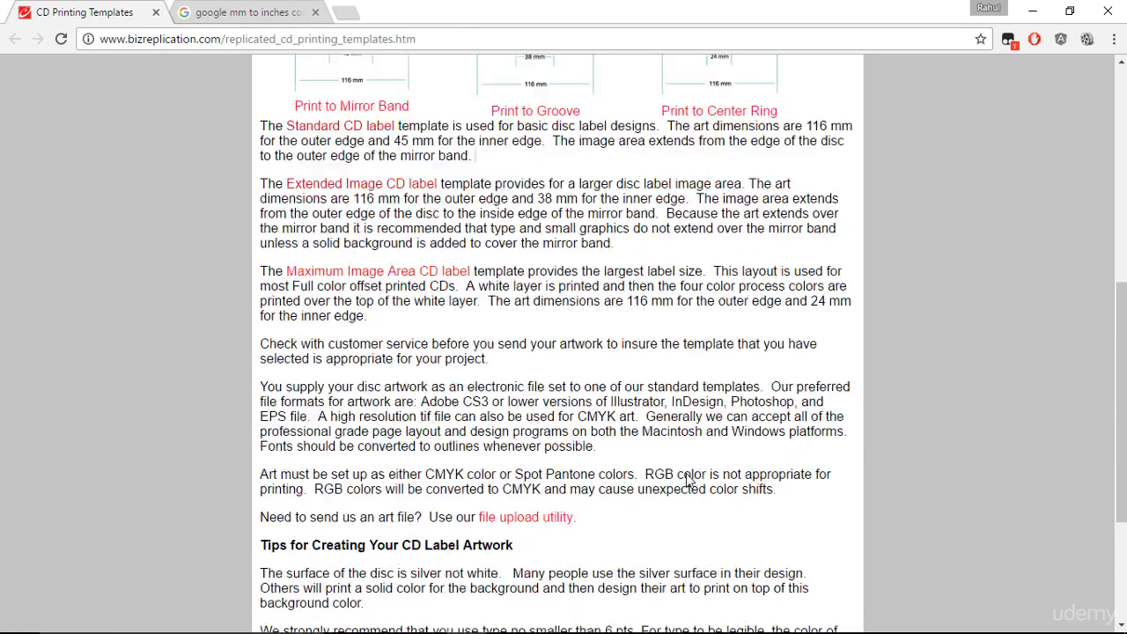
drag(261, 321, 604, 329)
click(604, 330)
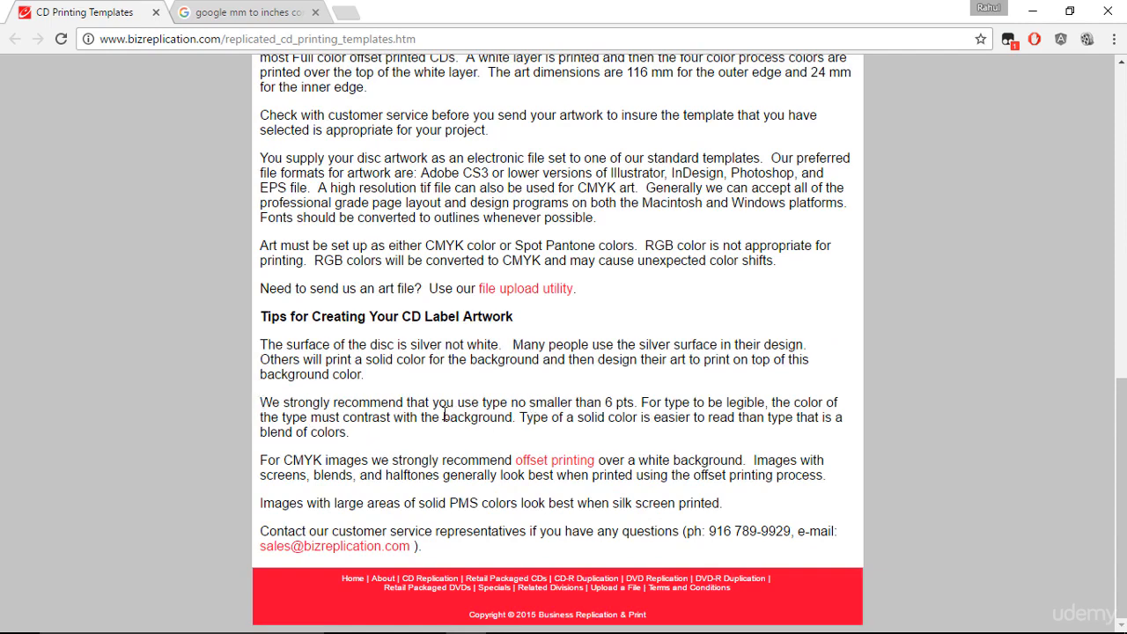
Read the label artwork tips on minimum type size and review the template diagrams again.
drag(605, 402, 637, 403)
click(673, 420)
drag(605, 403, 640, 407)
click(644, 414)
scroll(643, 416, up, 15)
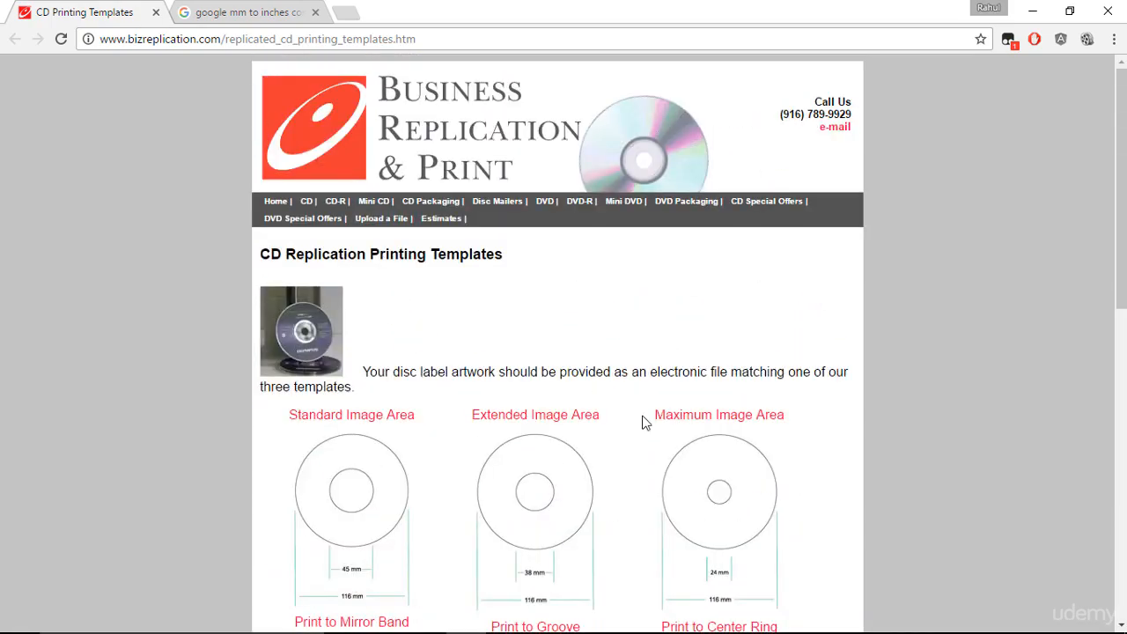
scroll(644, 422, down, 15)
scroll(644, 416, up, 11)
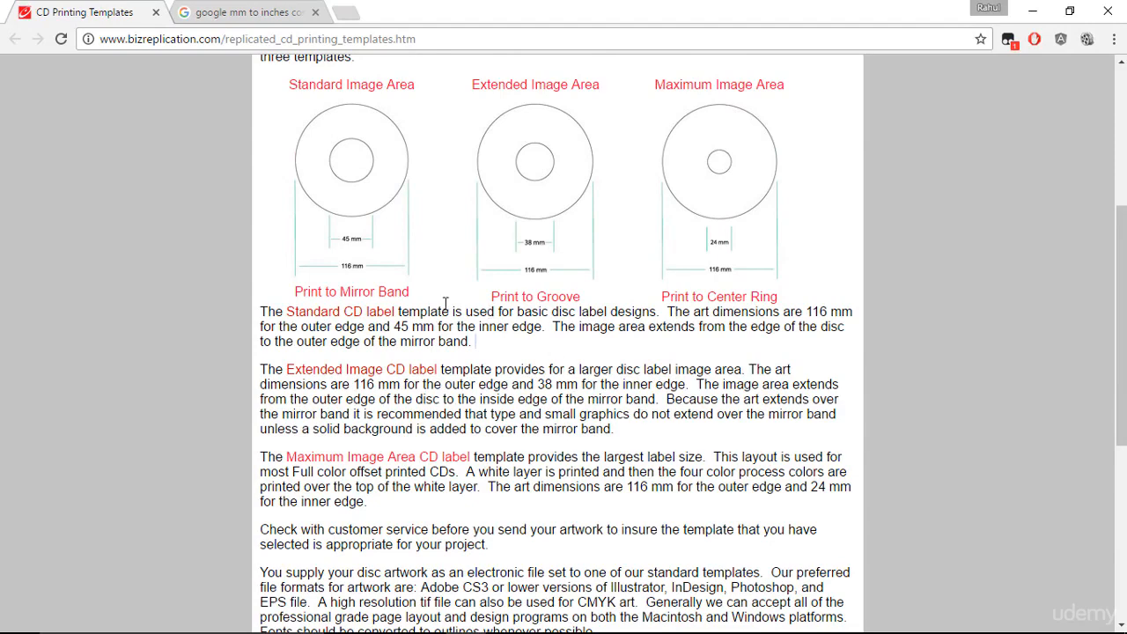
Switch to the Google results for mm to inches conversion and examine the millimetre-to-inch converter.
drag(238, 12, 75, 33)
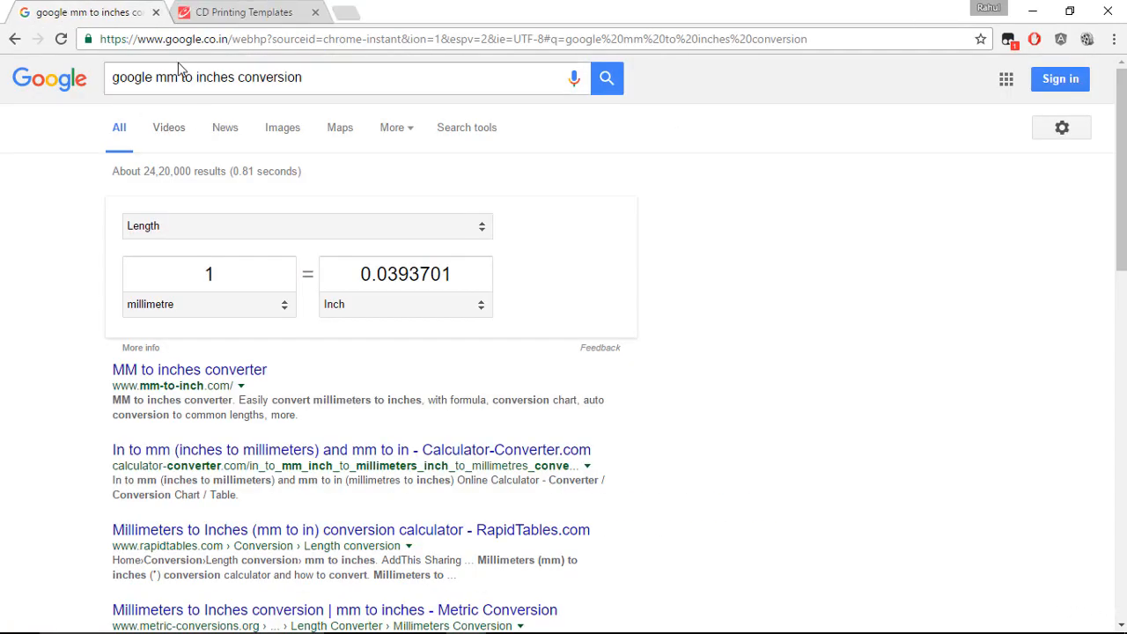
click(320, 79)
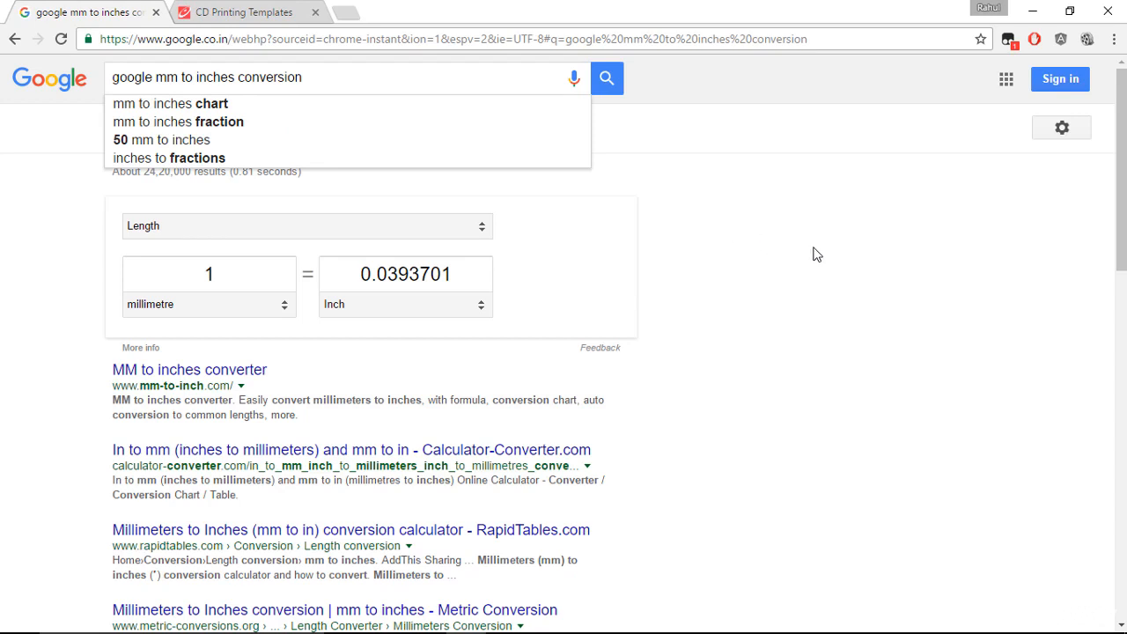
click(244, 277)
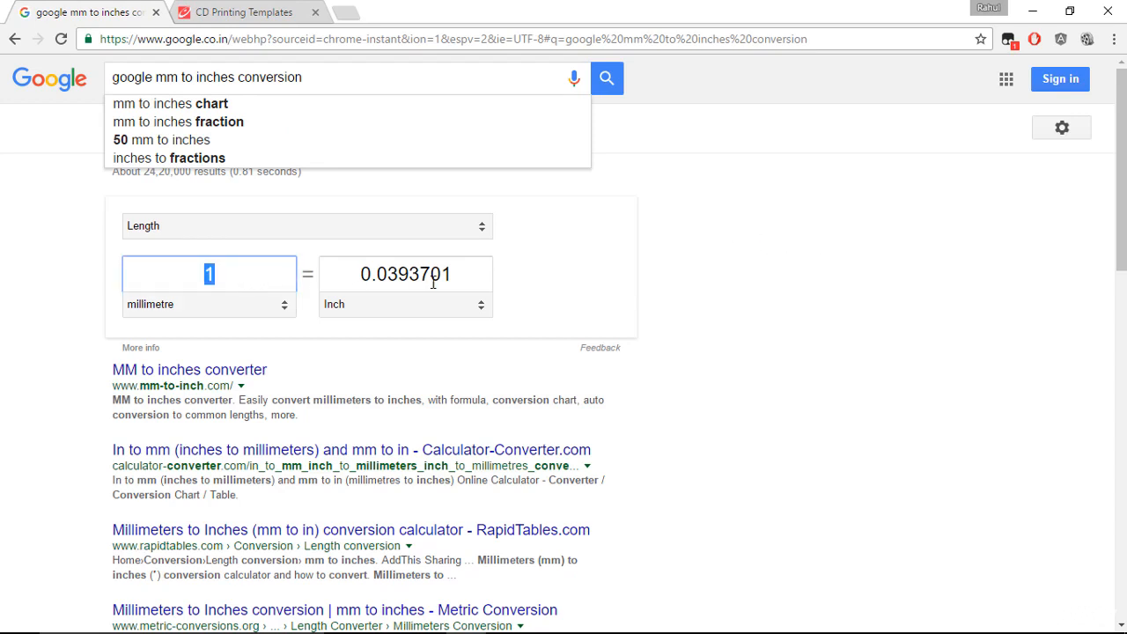
drag(468, 272, 352, 272)
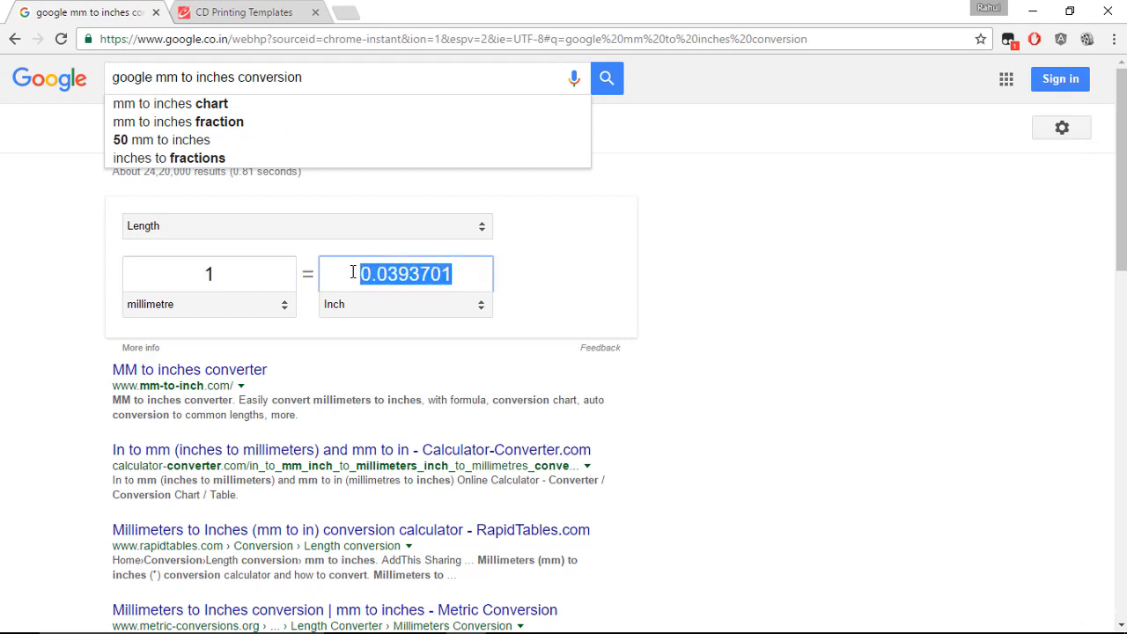
click(905, 362)
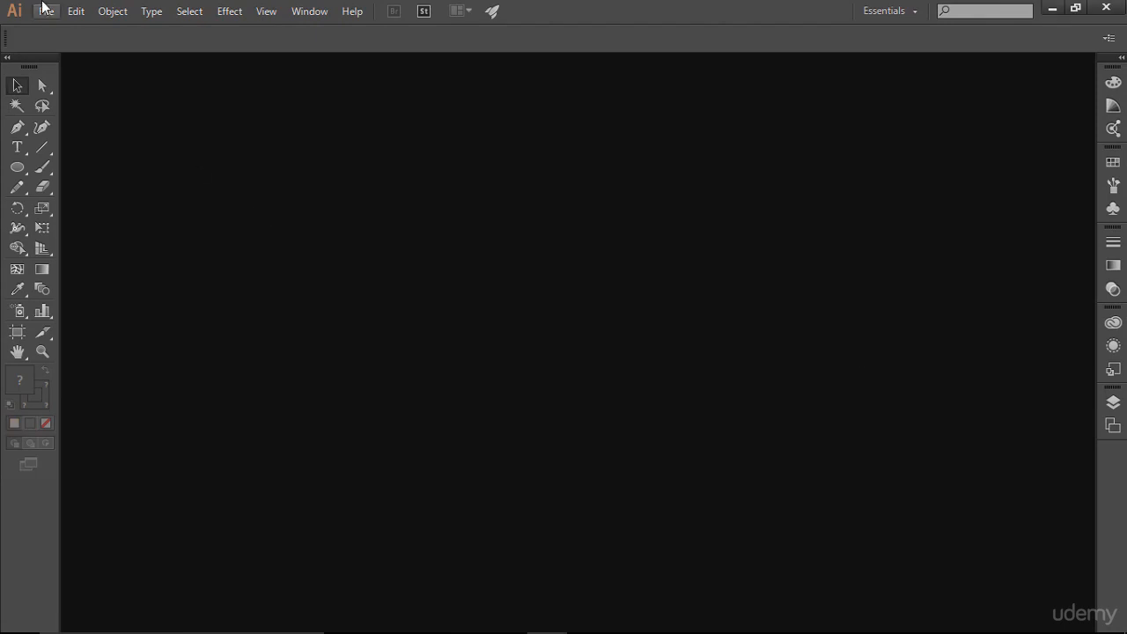
Switch to Illustrator and open the file CD label template .ai to examine its guide circles.
click(46, 11)
click(78, 67)
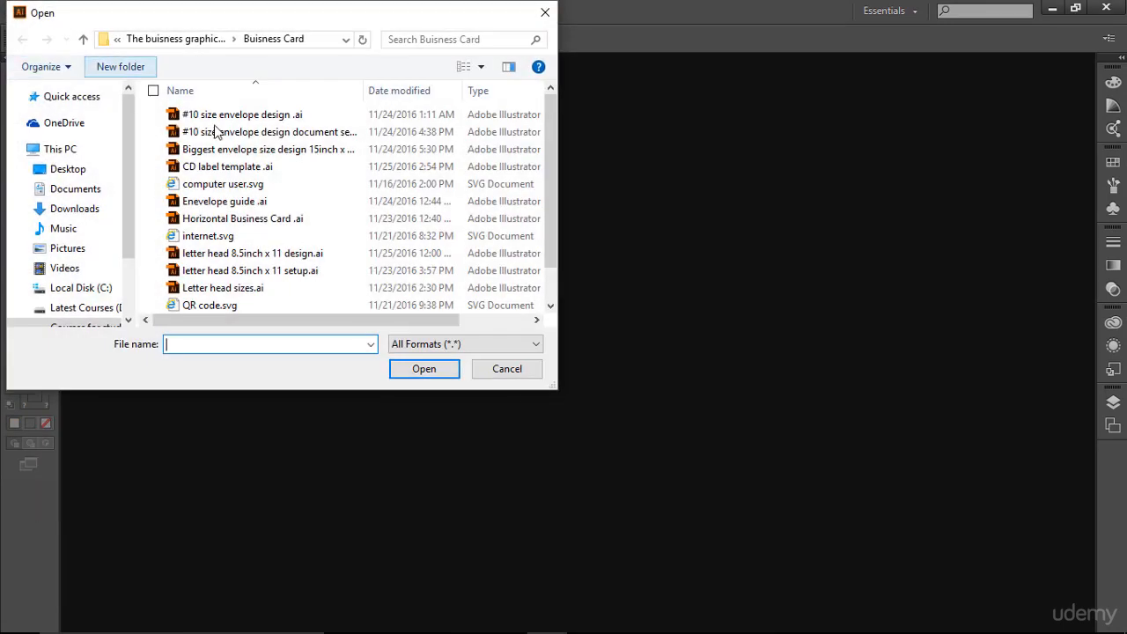
double_click(243, 167)
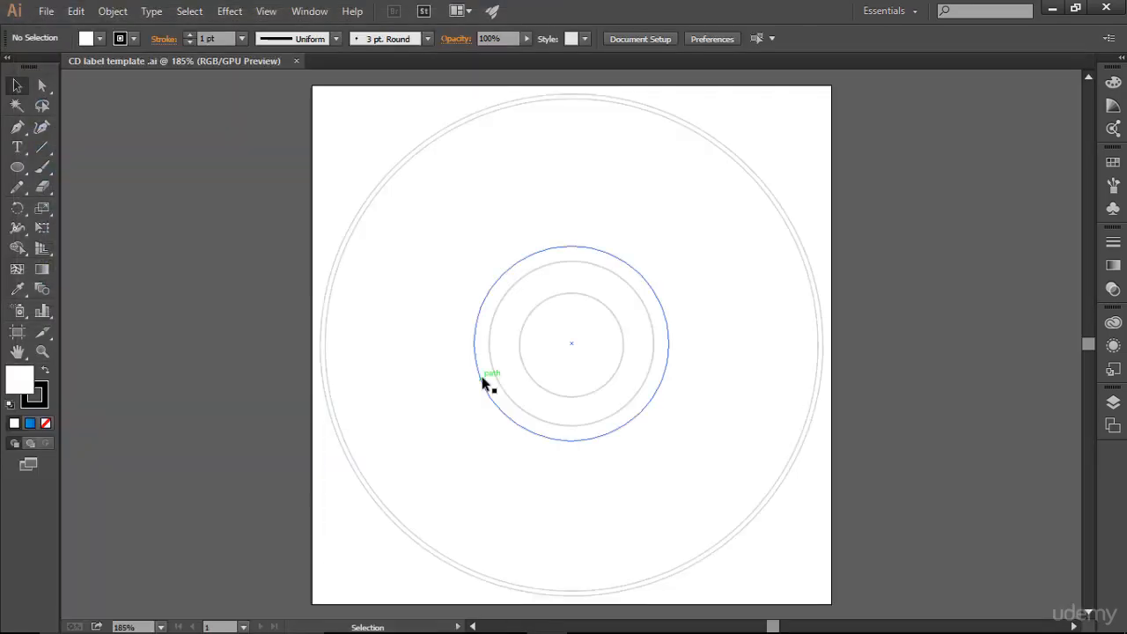
drag(214, 170, 868, 507)
click(910, 462)
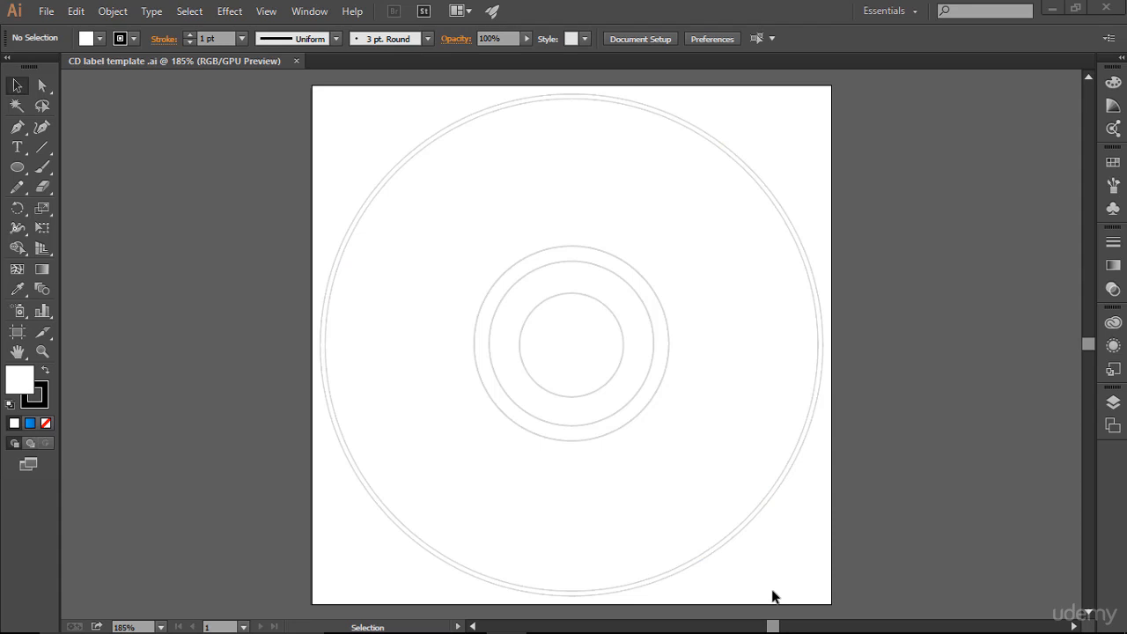
Start a new document with a 0.125 in bleed on all sides and name it CD Label cover.
click(46, 10)
click(51, 27)
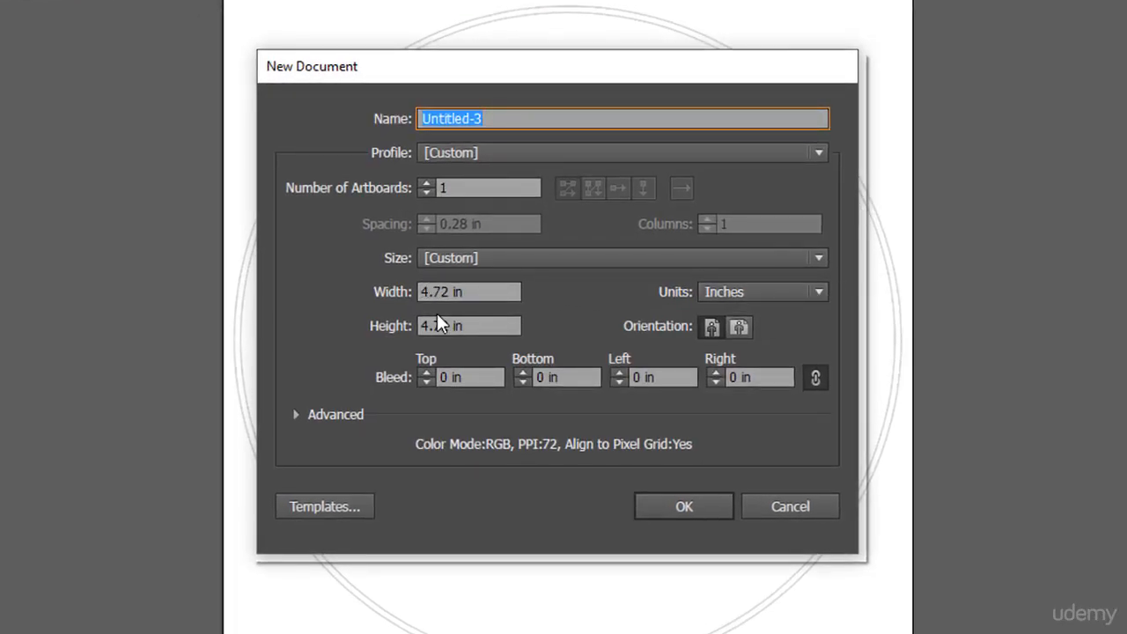
click(425, 372)
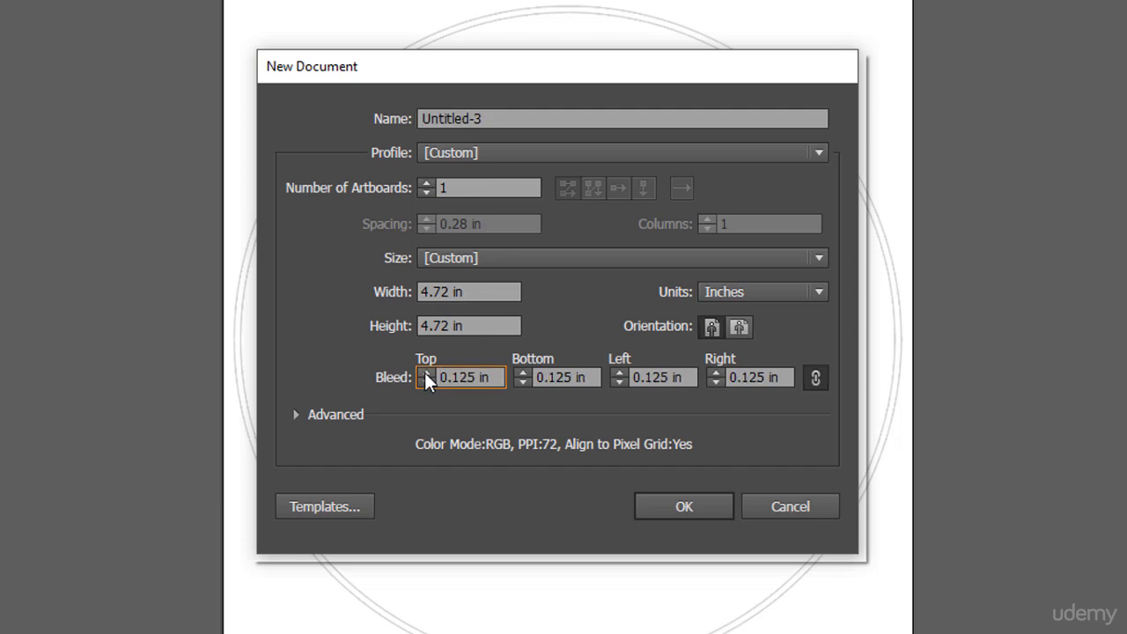
click(441, 118)
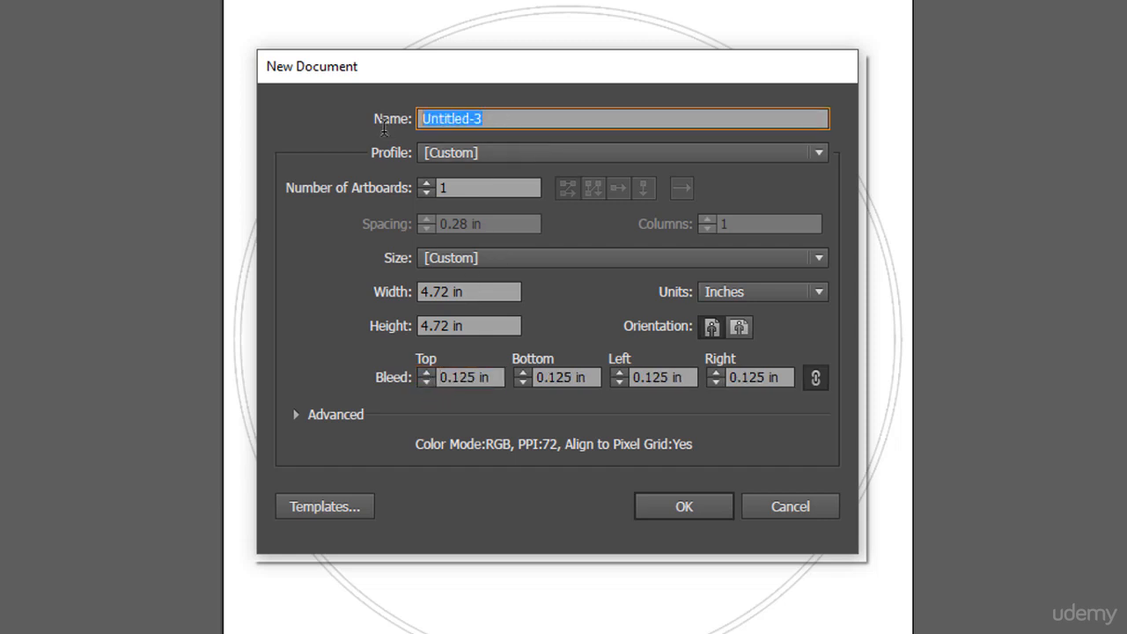
text(CD co)
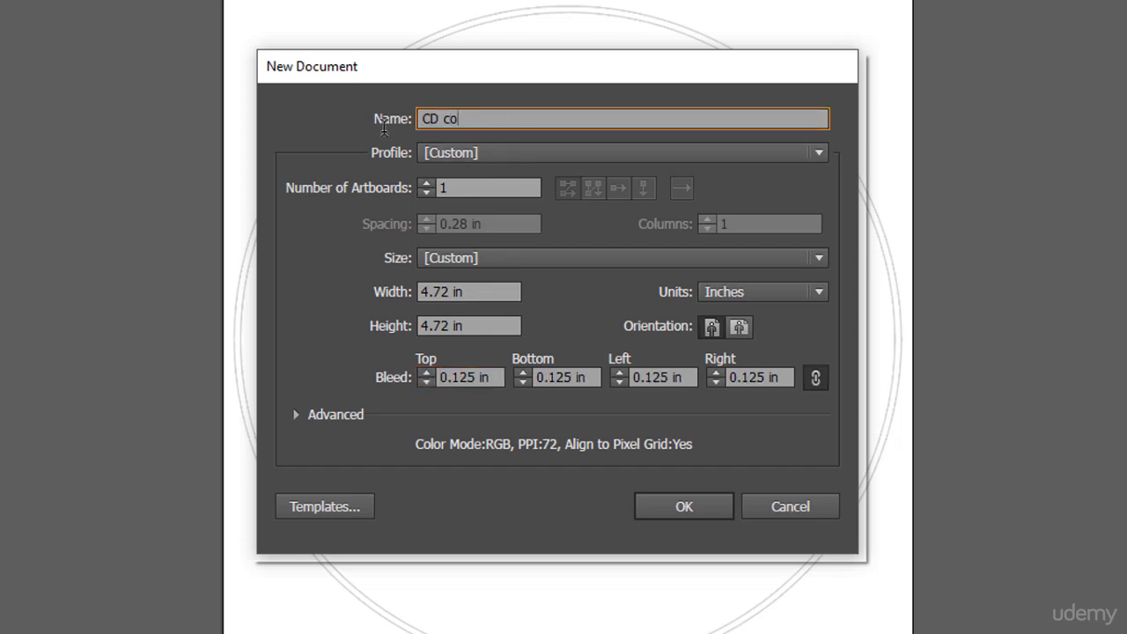
text(ver)
key(Left)
key(Left)
key(Left)
key(Left)
key(Left)
text(Label)
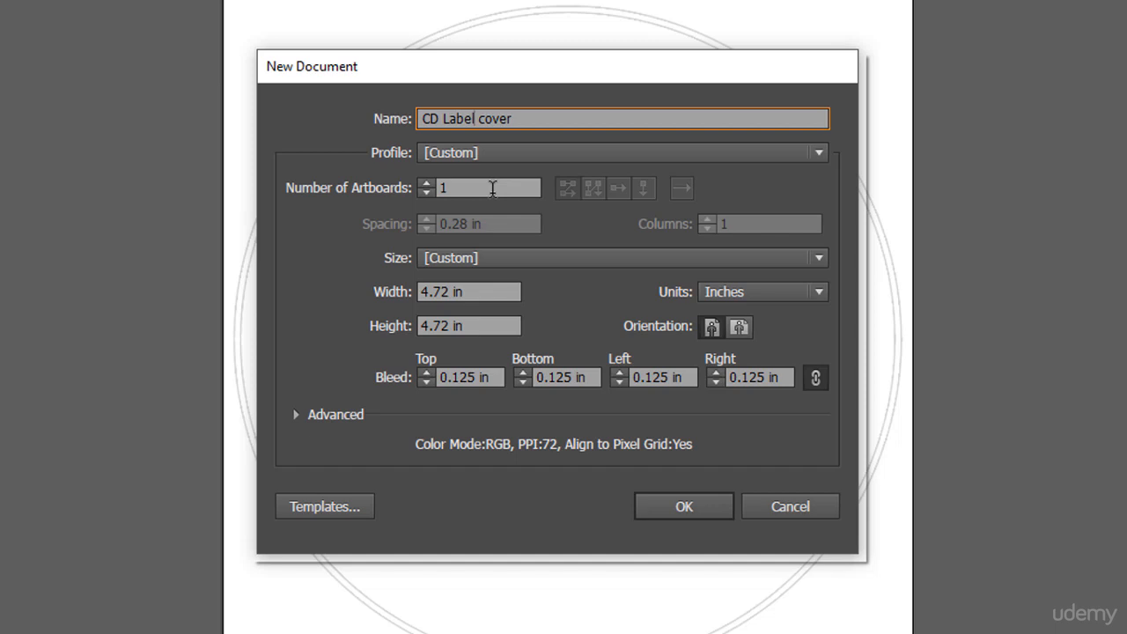
Set the new document to 2 artboards and CMYK color mode, and create it.
click(431, 184)
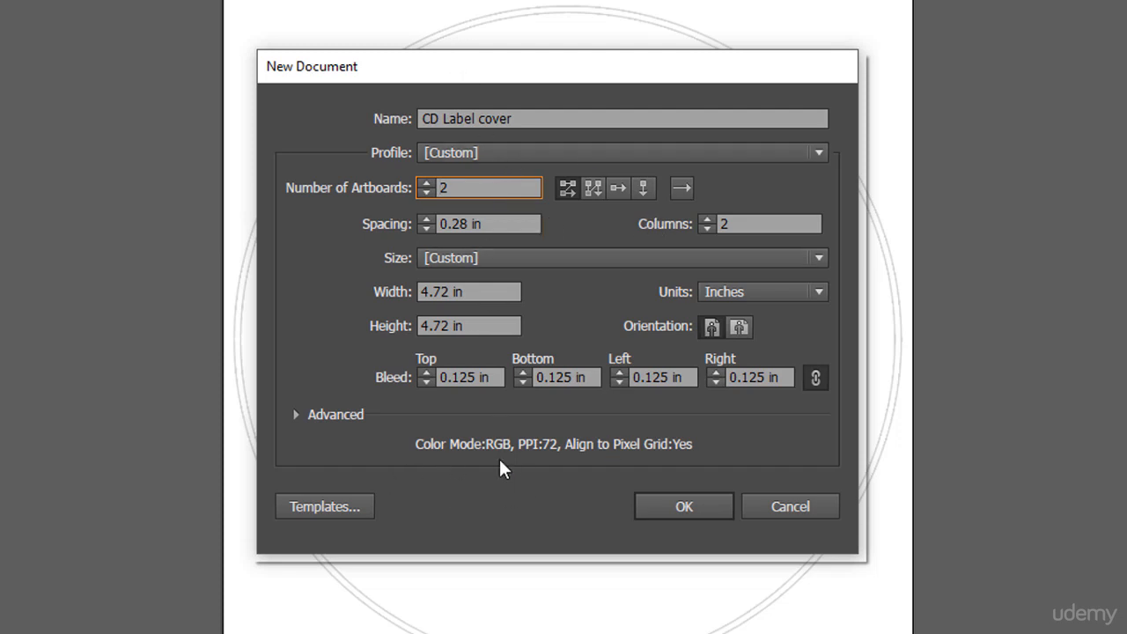
click(572, 153)
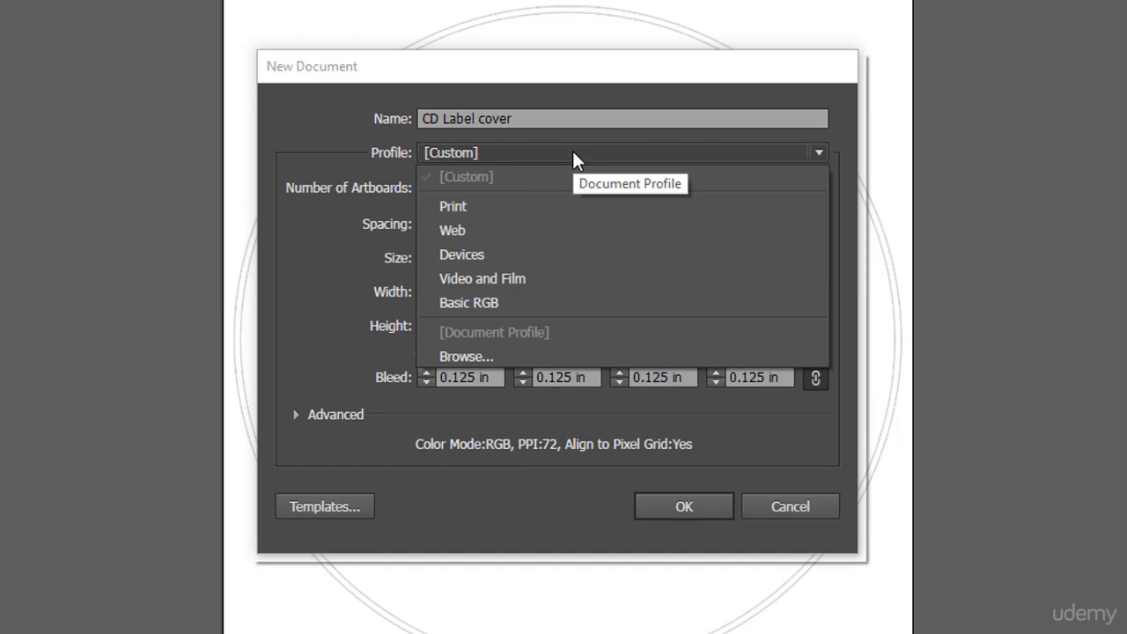
click(645, 106)
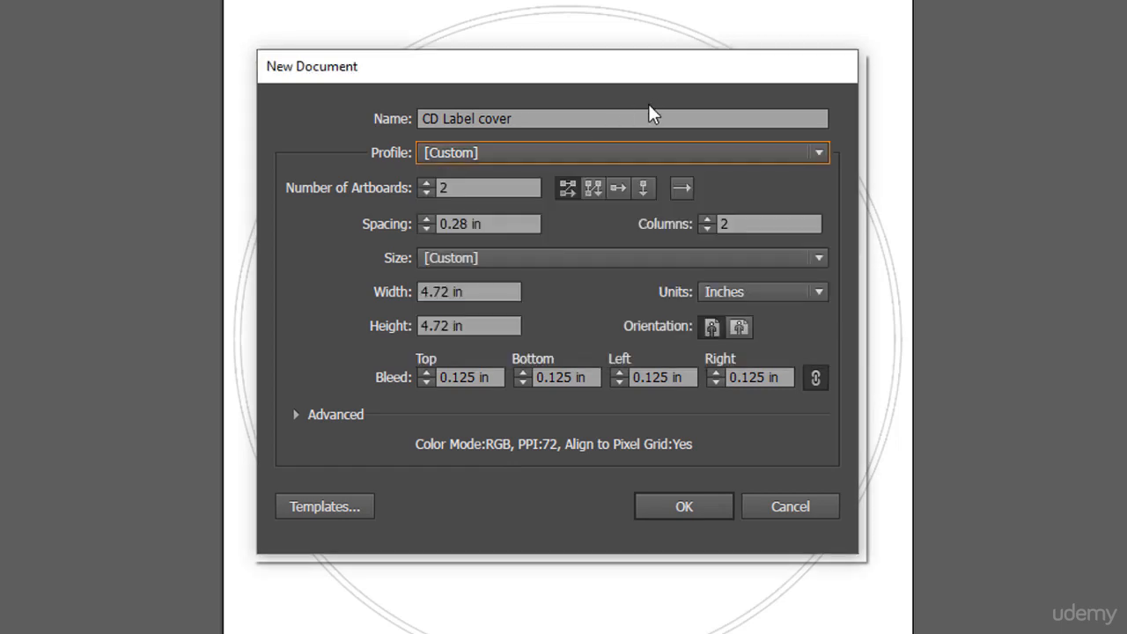
click(297, 415)
click(525, 451)
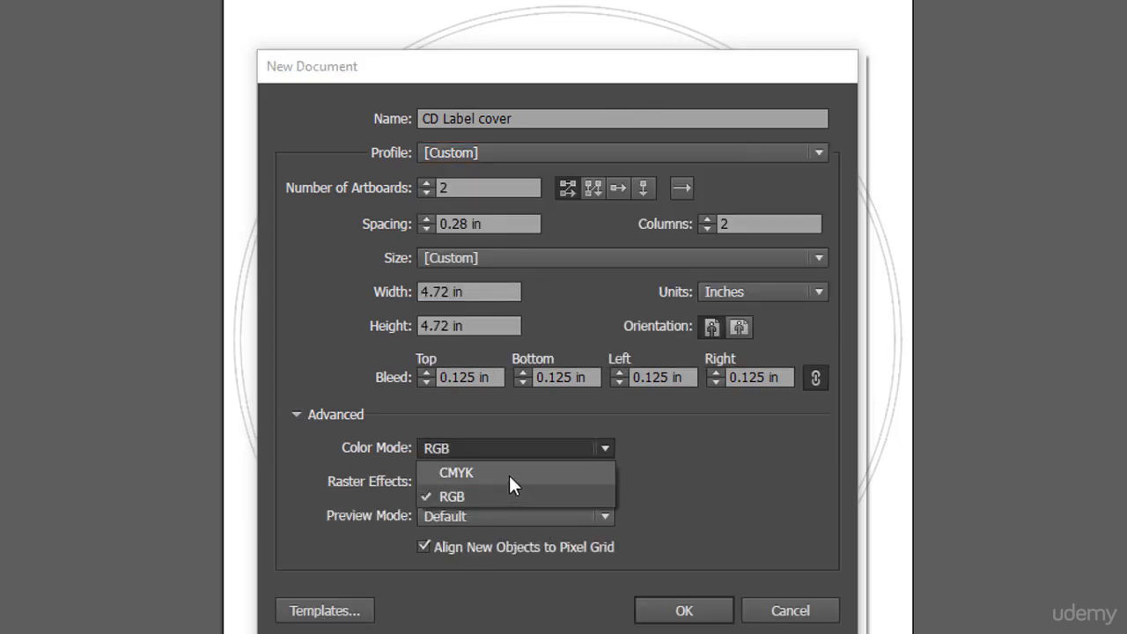
click(510, 475)
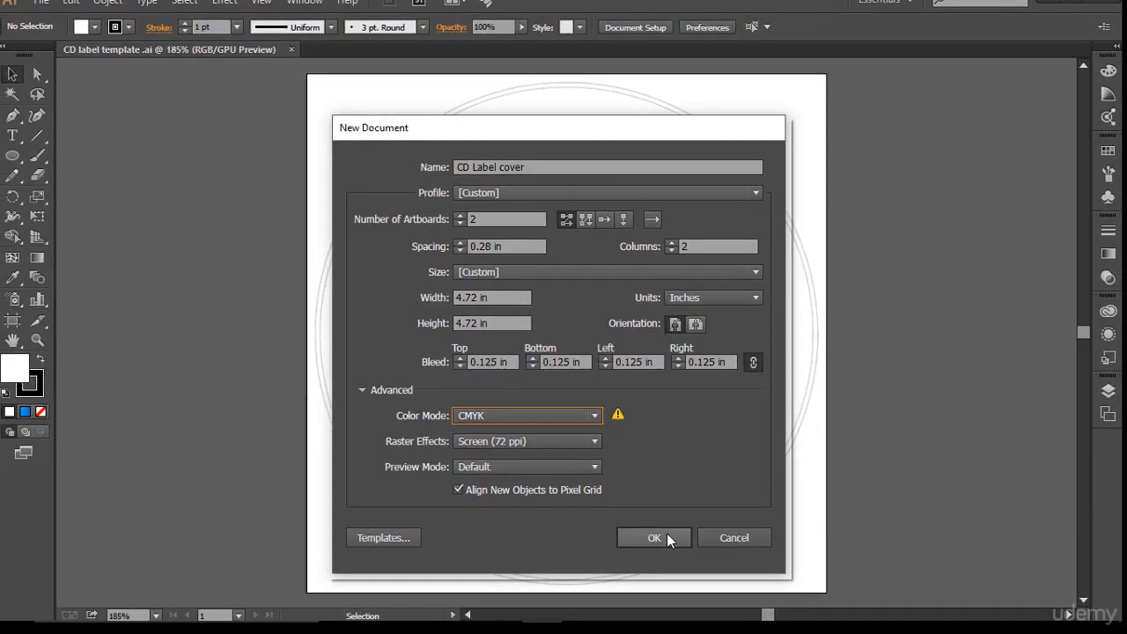
click(654, 538)
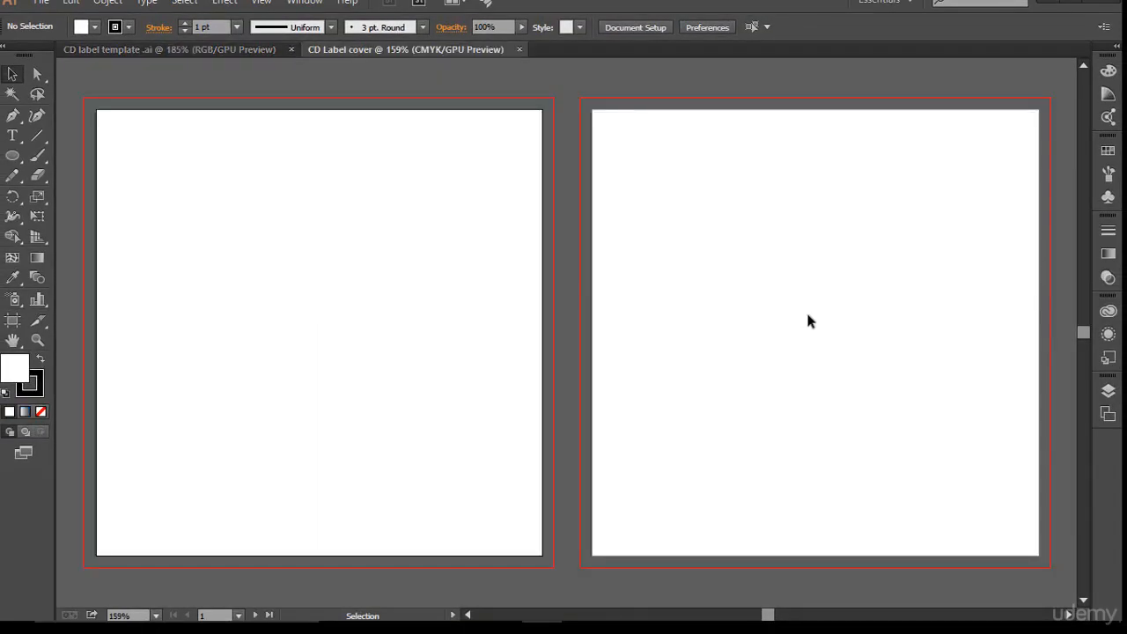
Copy the group of disc guide circles from the CD label template into the CD Label cover document.
click(217, 54)
drag(314, 133, 738, 370)
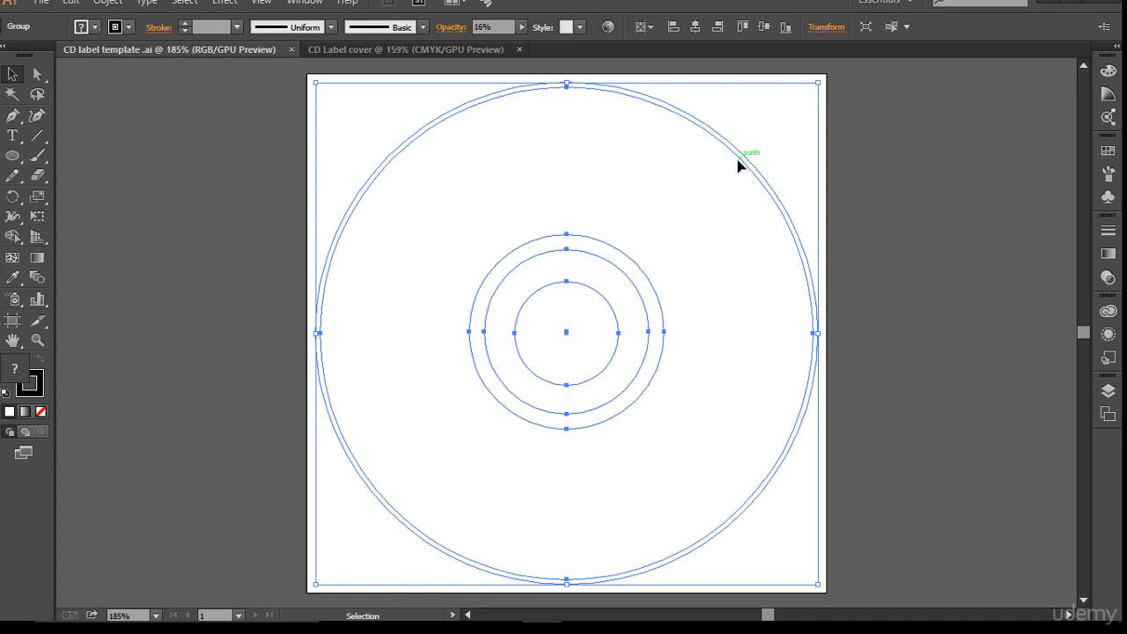
drag(739, 161, 507, 282)
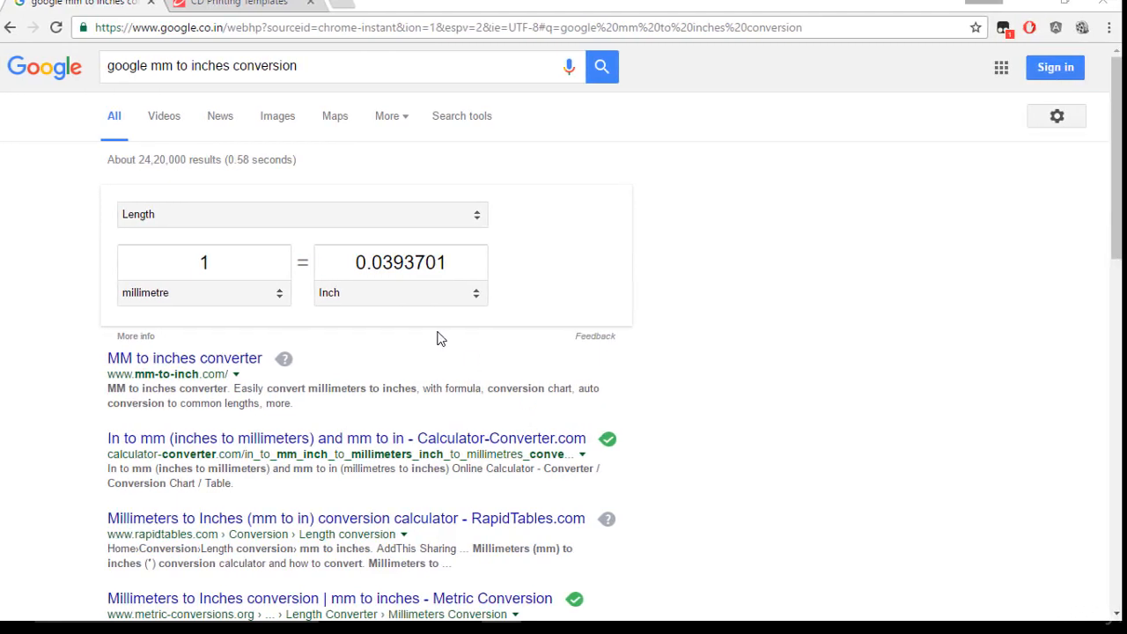
Switch to the browser's length converter and convert 120 millimetres to inches.
double_click(220, 265)
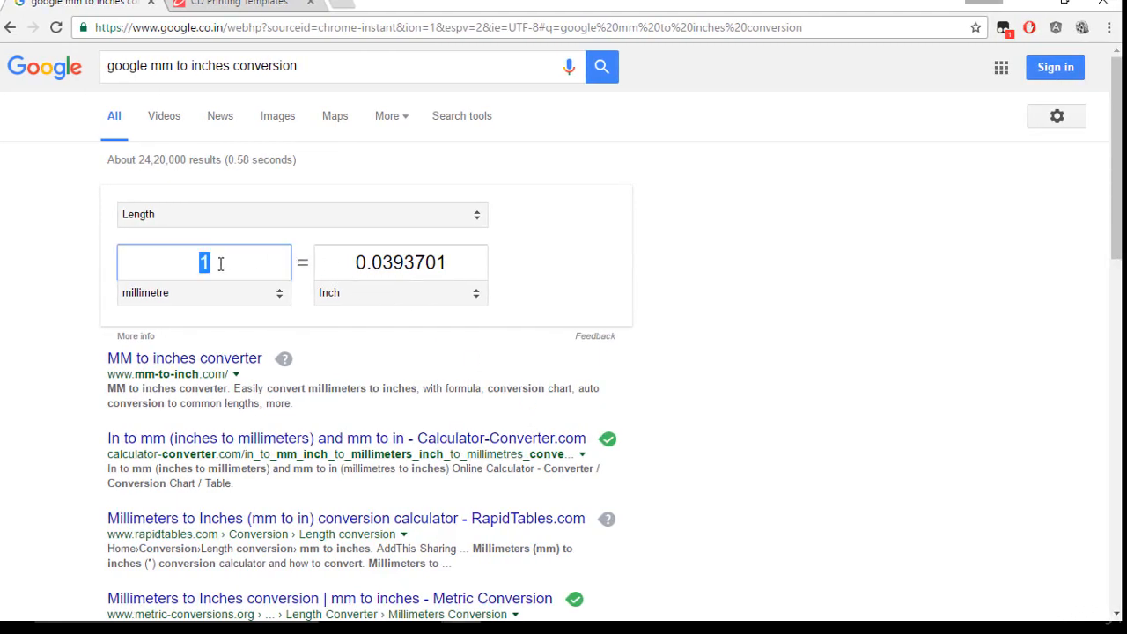
text(120)
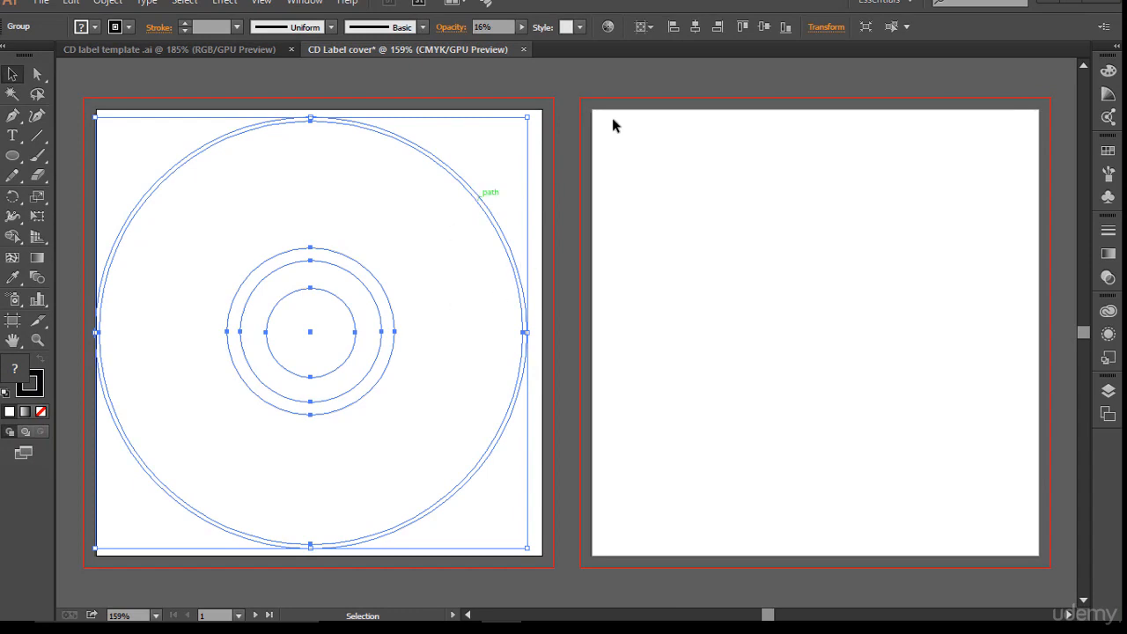
Back in Illustrator, center the guide circles horizontally on the first artboard and paste a copy in place on the second artboard.
click(695, 28)
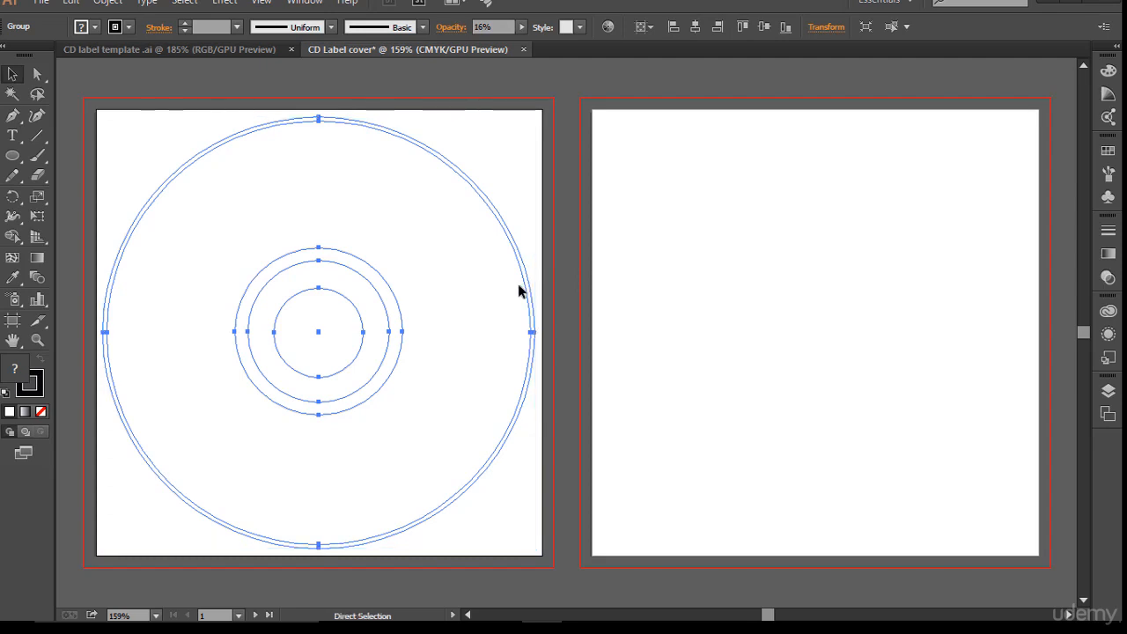
click(727, 285)
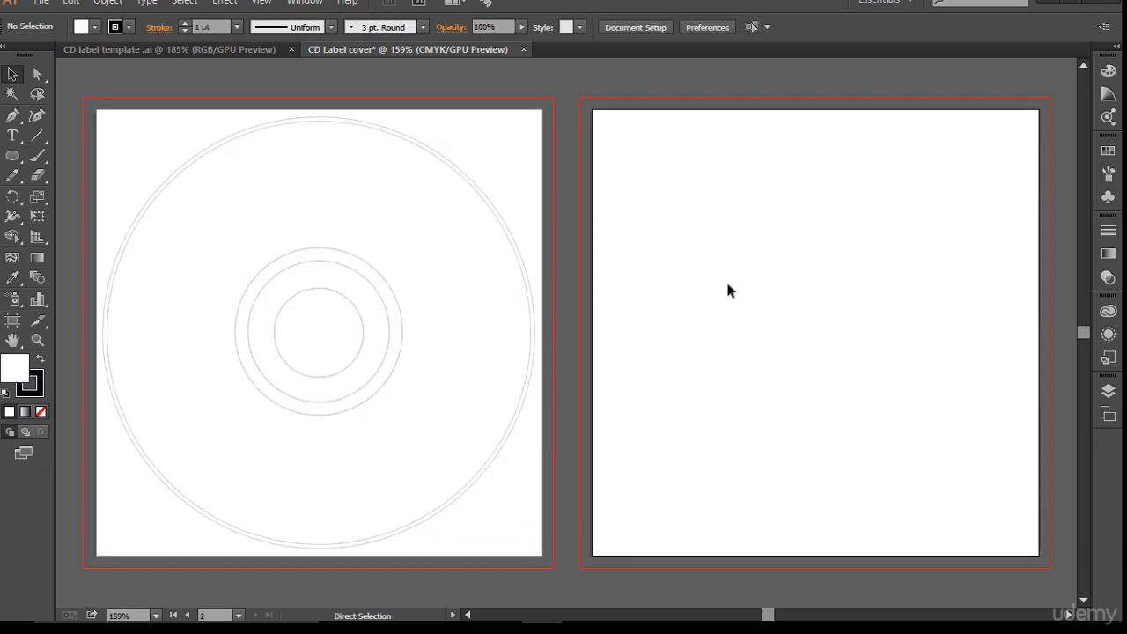
key(ctrl+shift+v)
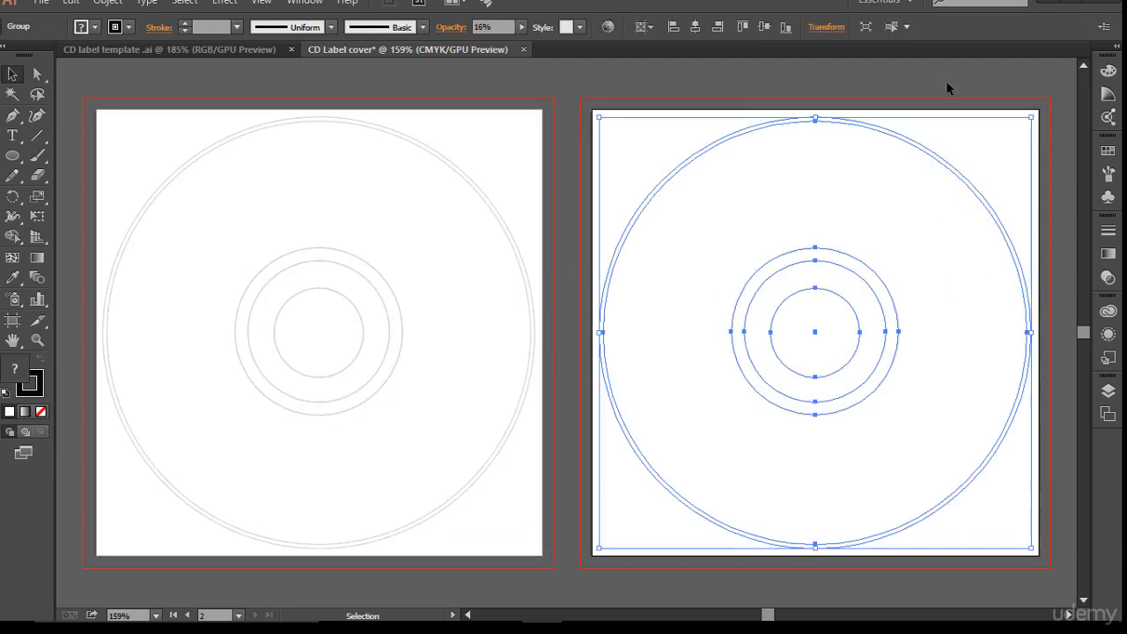
click(946, 79)
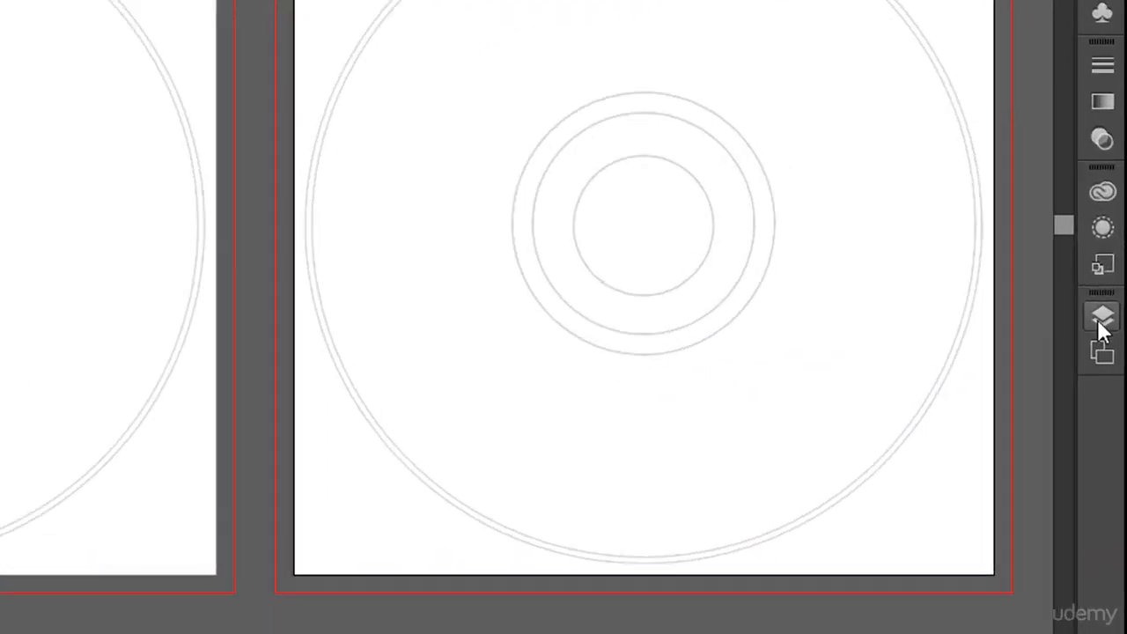
Lock both disc guide circle groups inside Layer 1 so they cannot be selected on the artboards.
click(1108, 390)
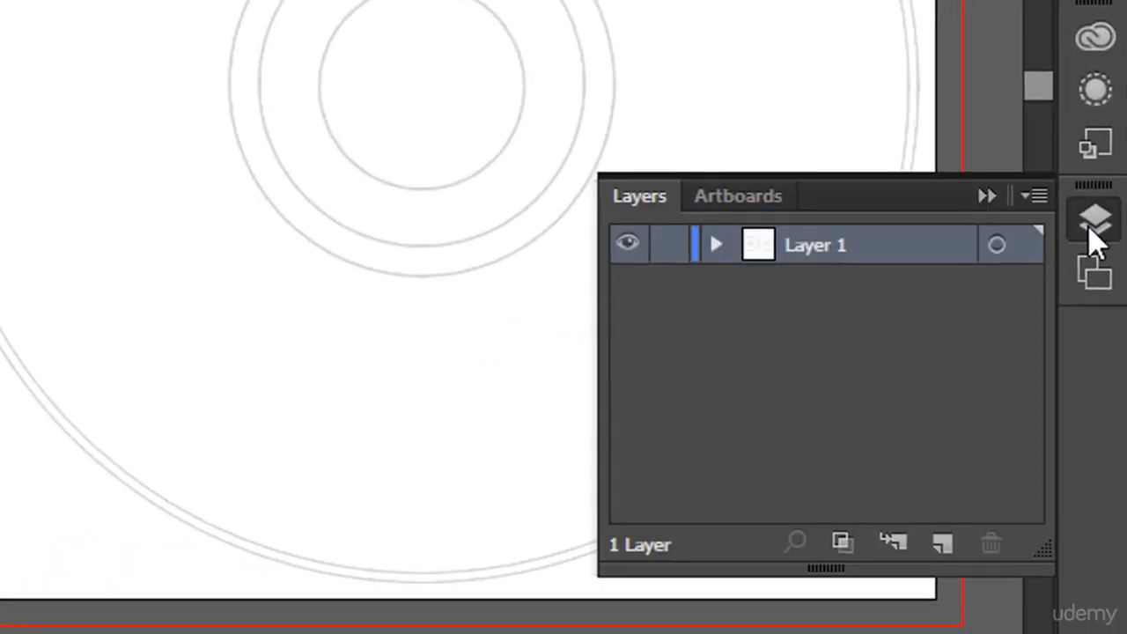
alt+click(715, 246)
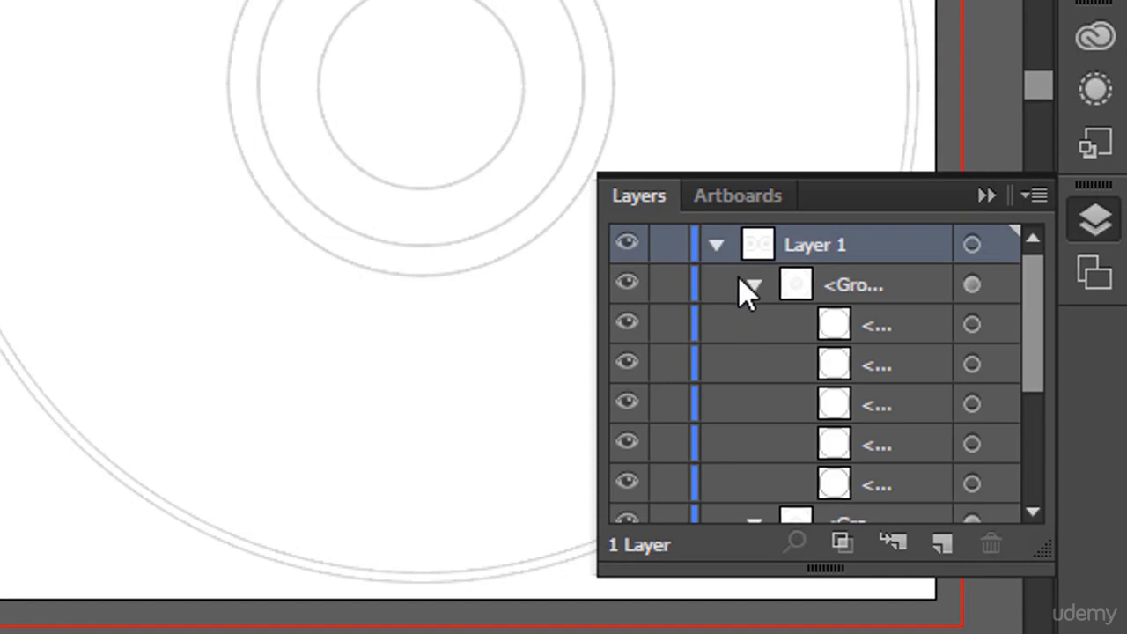
click(754, 284)
click(755, 326)
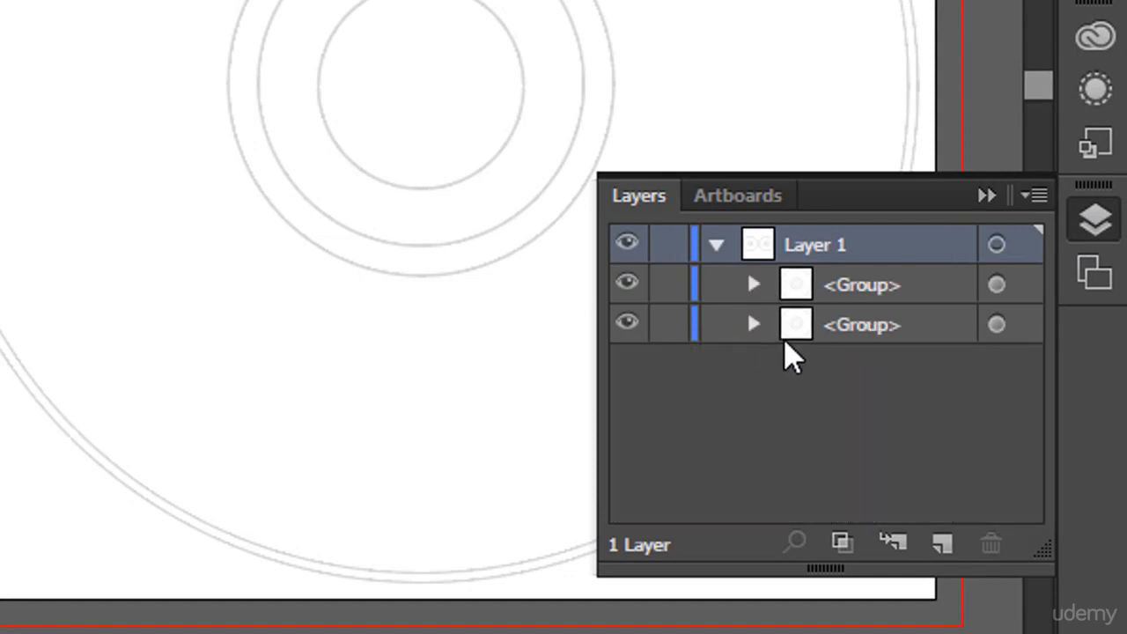
click(671, 325)
click(671, 285)
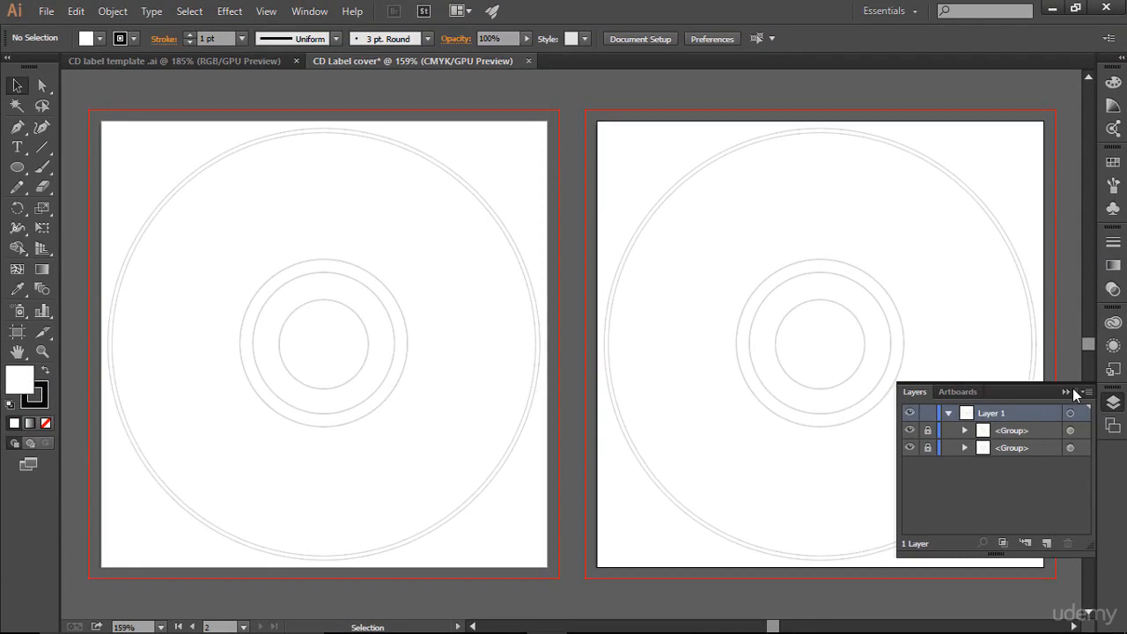
click(1067, 392)
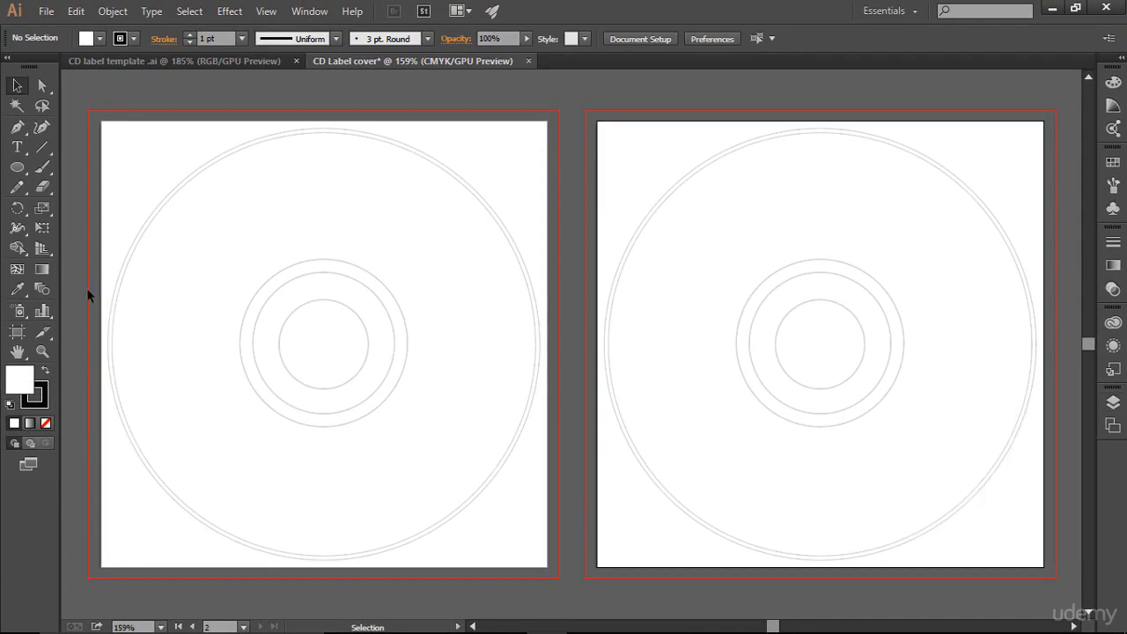
click(224, 157)
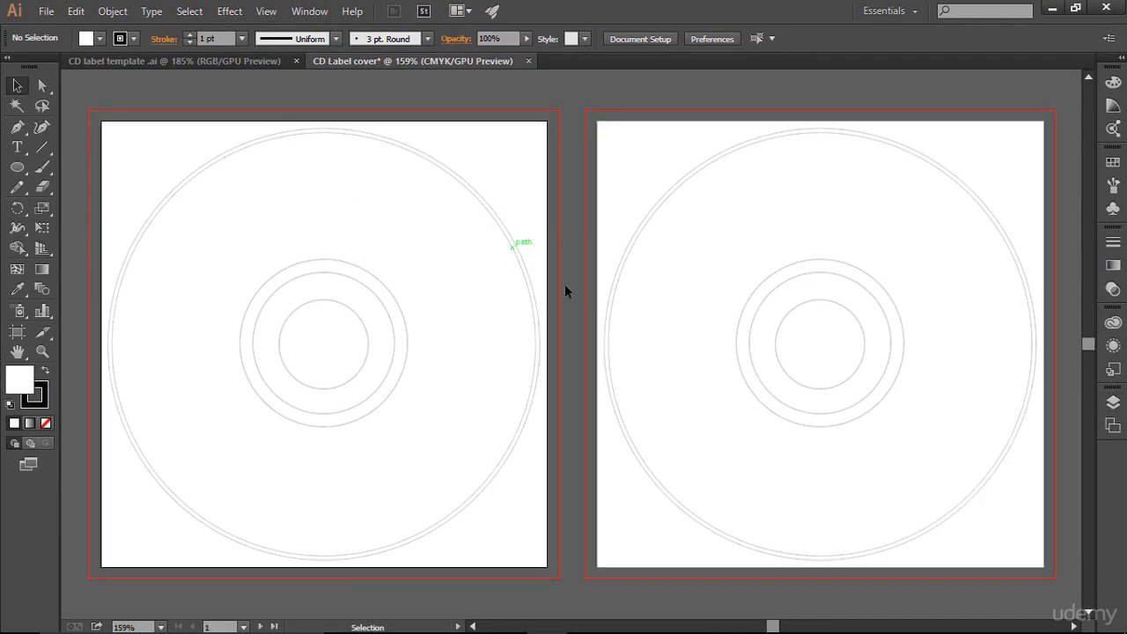
click(692, 255)
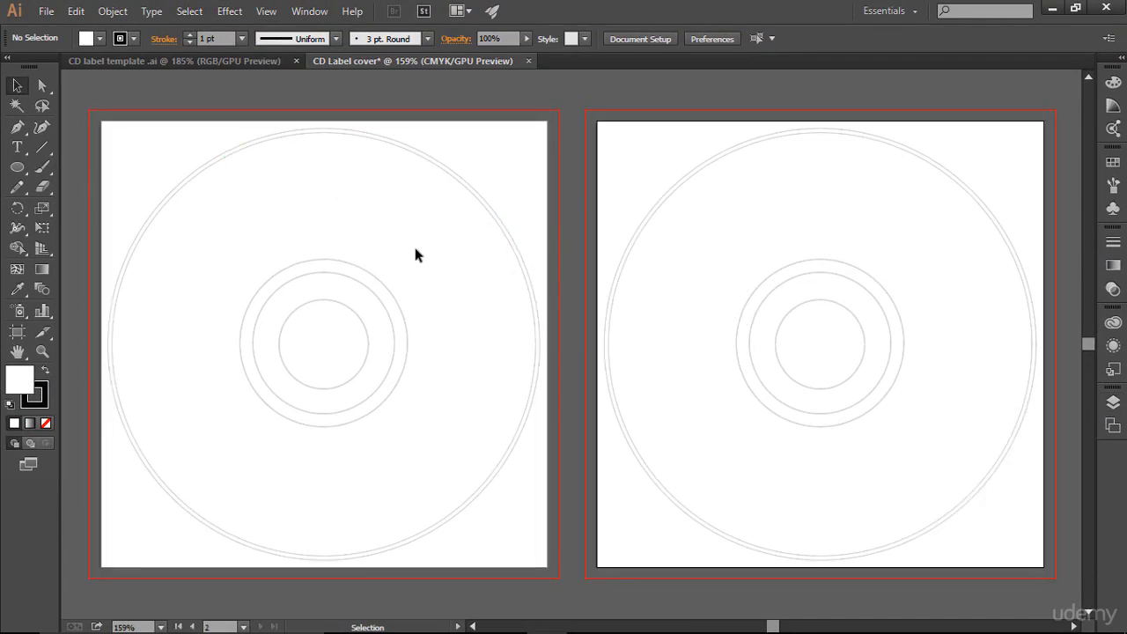
Open logo.ai from the Logo folder.
click(45, 11)
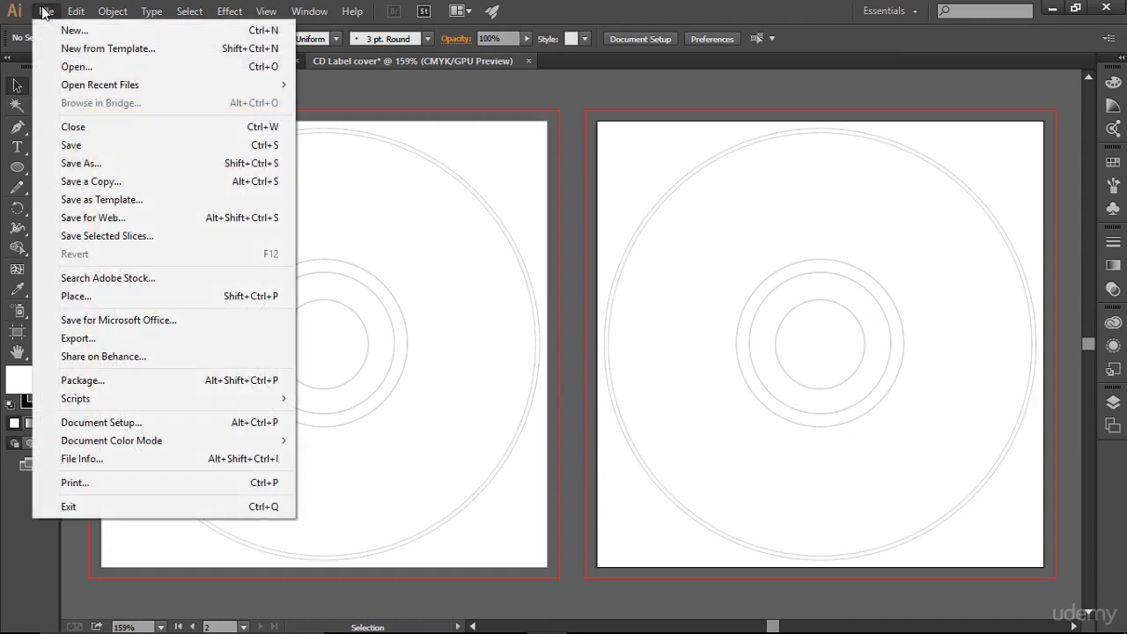
click(127, 67)
click(216, 40)
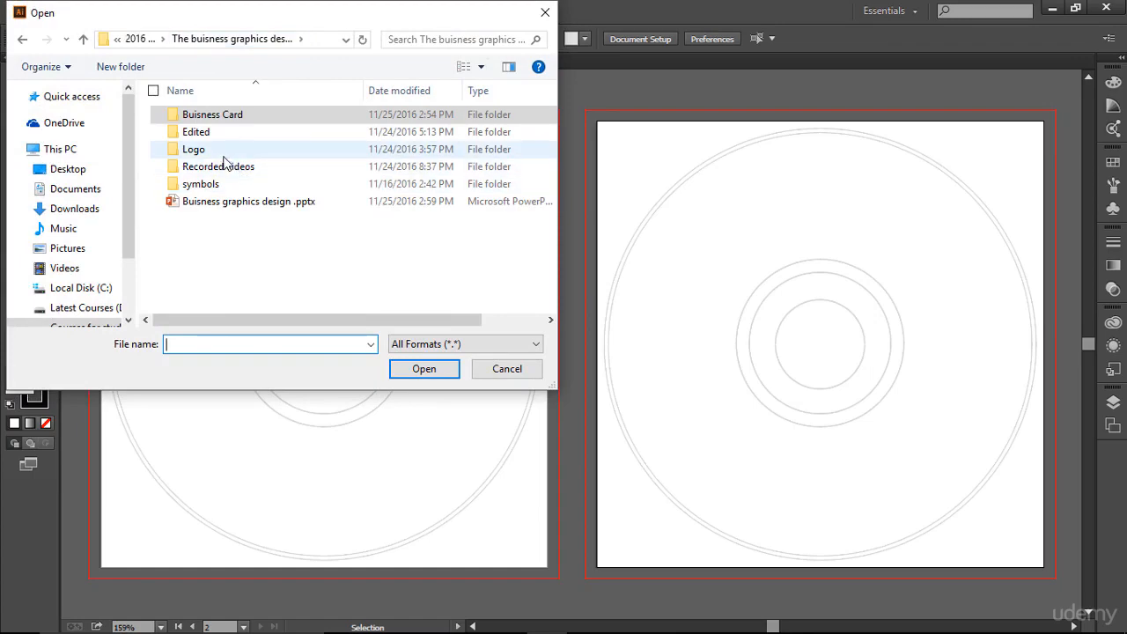
double_click(255, 152)
double_click(393, 131)
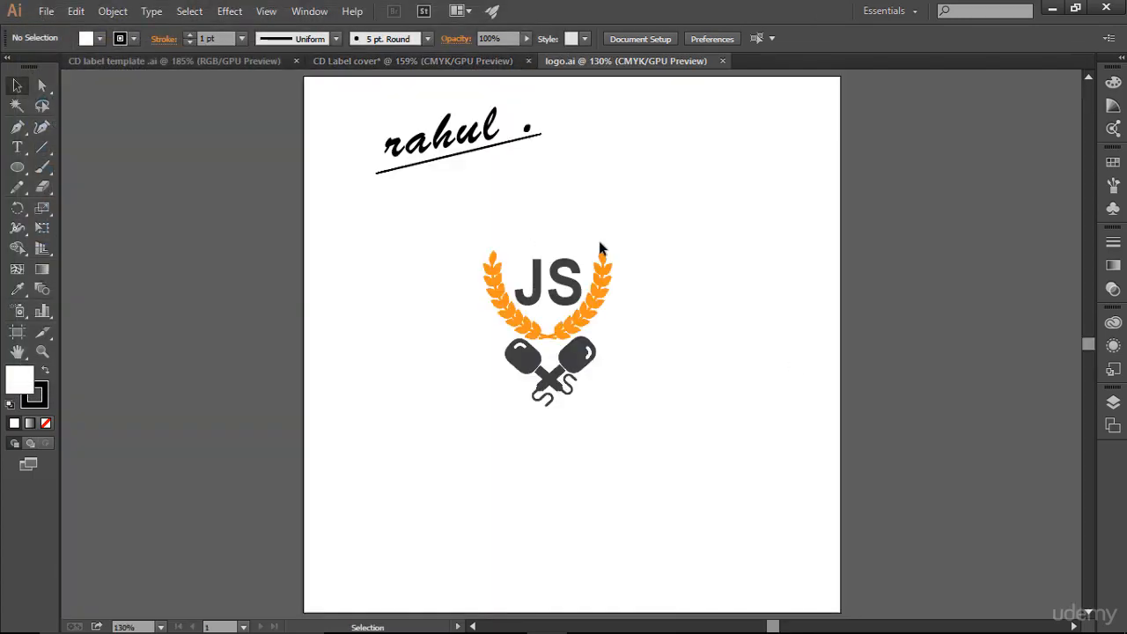
Isolate the logo group, select the orange laurel wreath and compare the logo file's swatches with those of the CD Label cover document.
drag(442, 207, 634, 435)
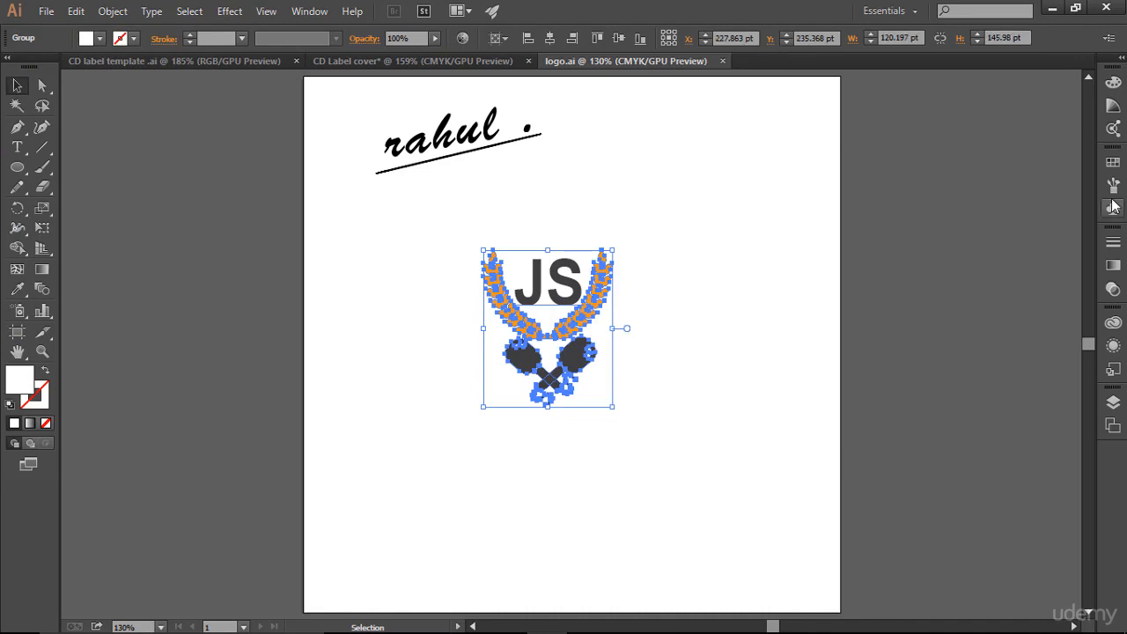
click(1113, 162)
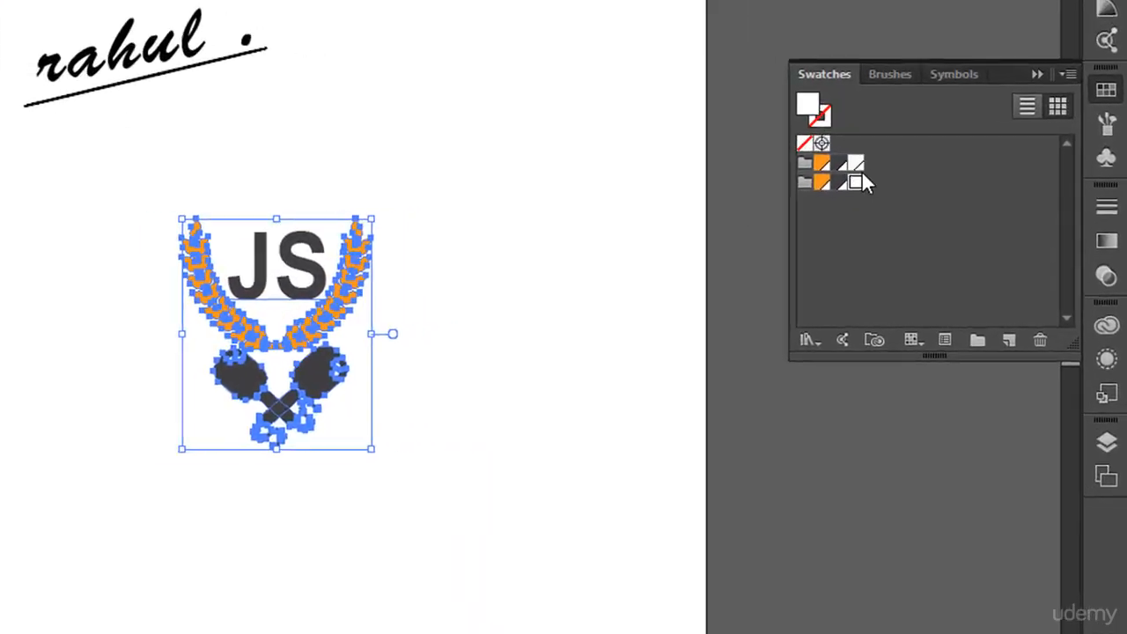
click(494, 242)
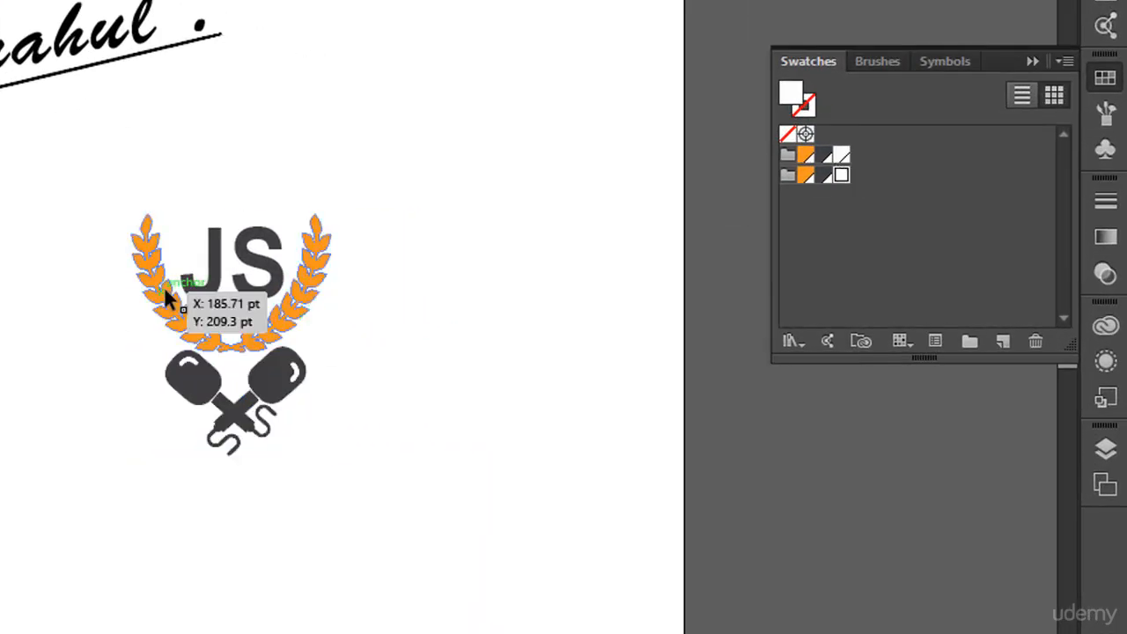
click(237, 334)
double_click(289, 315)
click(290, 311)
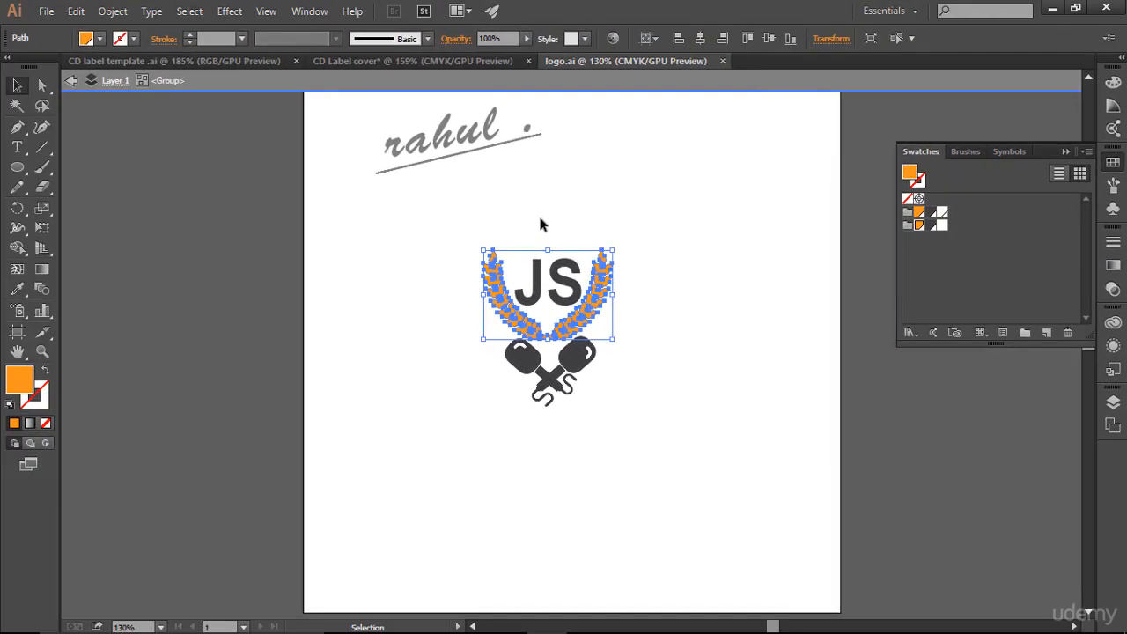
click(244, 62)
click(376, 62)
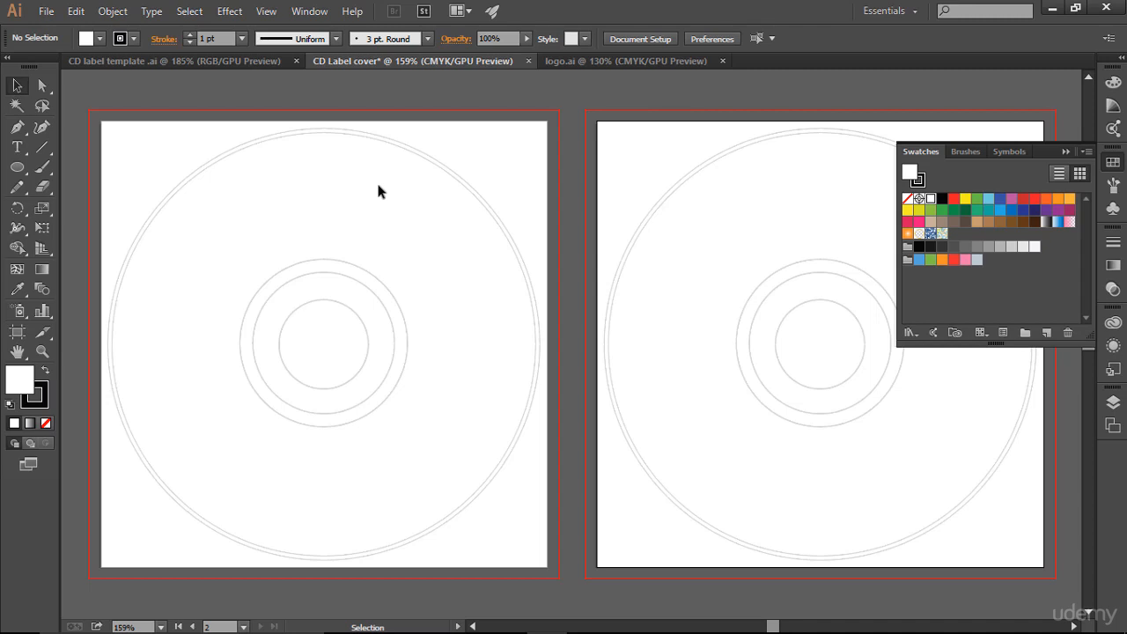
click(616, 68)
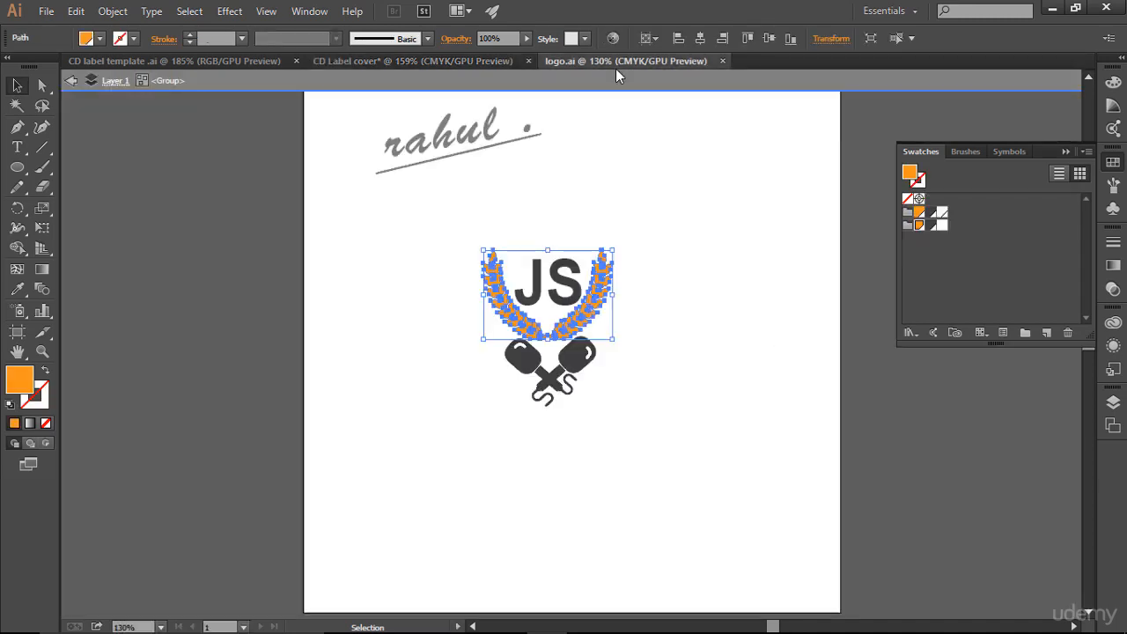
Fill the laurel wreath inside the logo group with the first color group's orange swatch, PANTONE P 20-8 C.
click(681, 269)
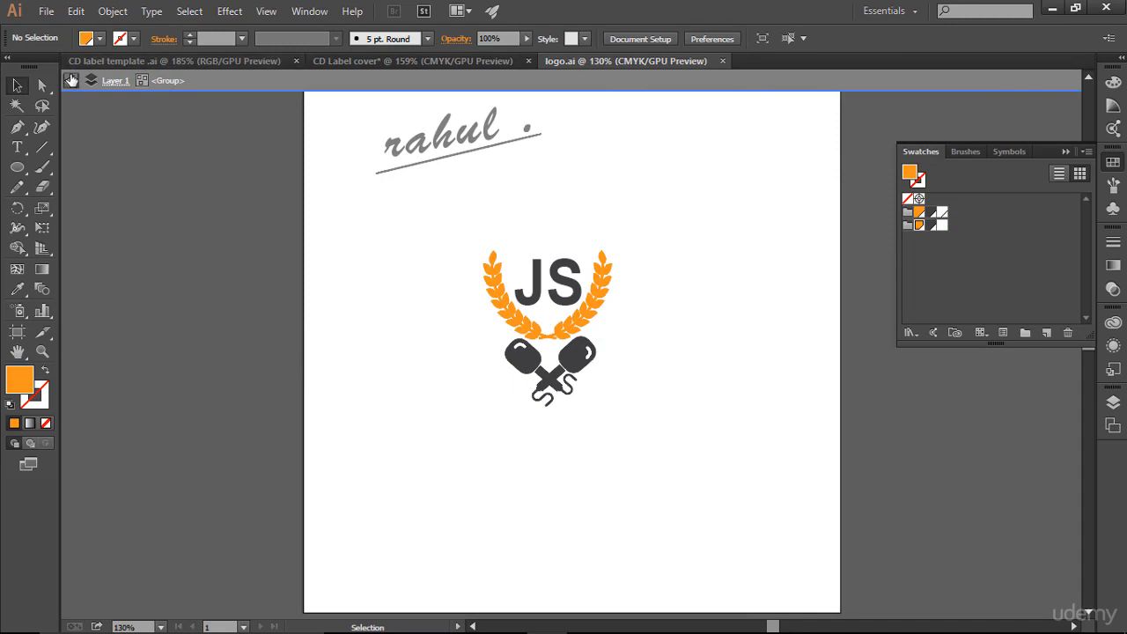
click(70, 81)
double_click(509, 300)
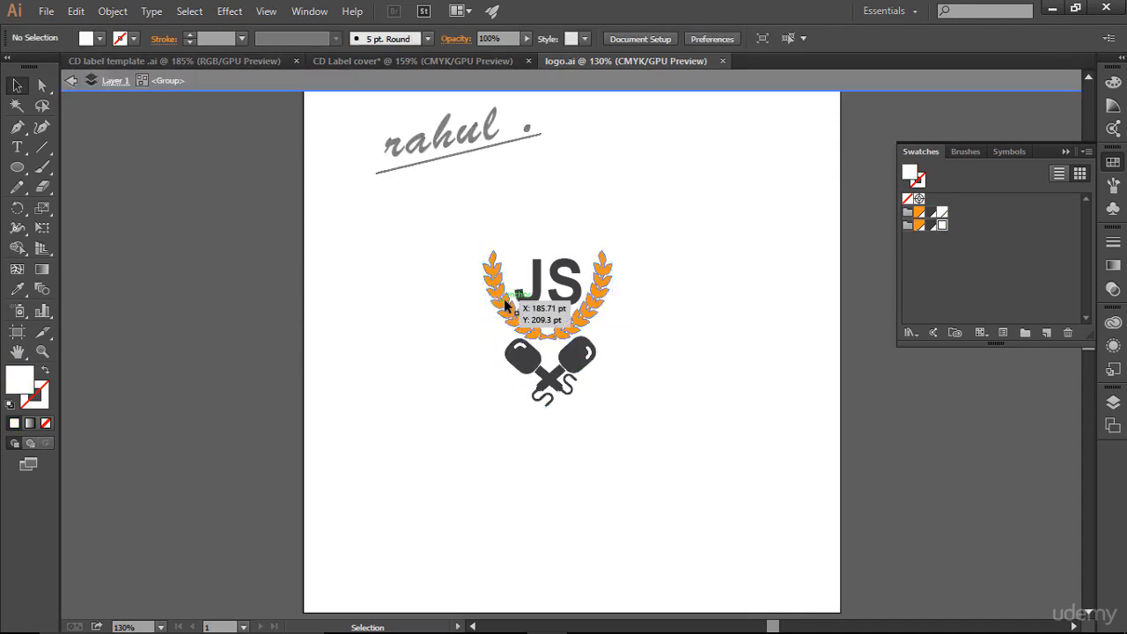
click(506, 303)
click(920, 212)
click(699, 345)
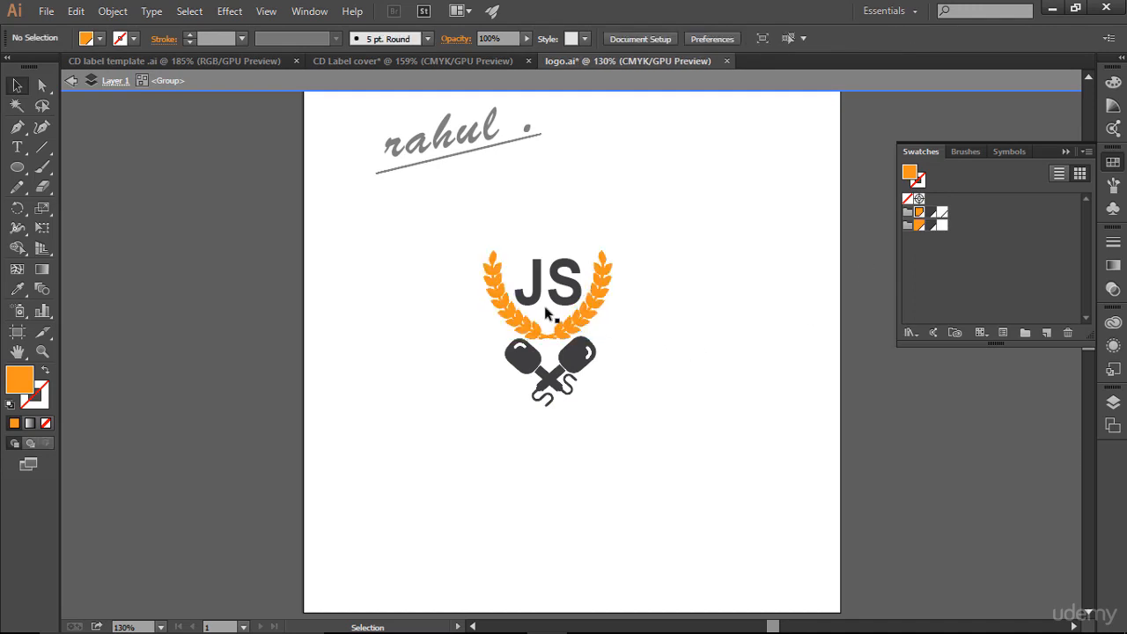
Select the JS lettering, the two boxing gloves and the laurel wreath in turn to check which swatches they use.
click(539, 276)
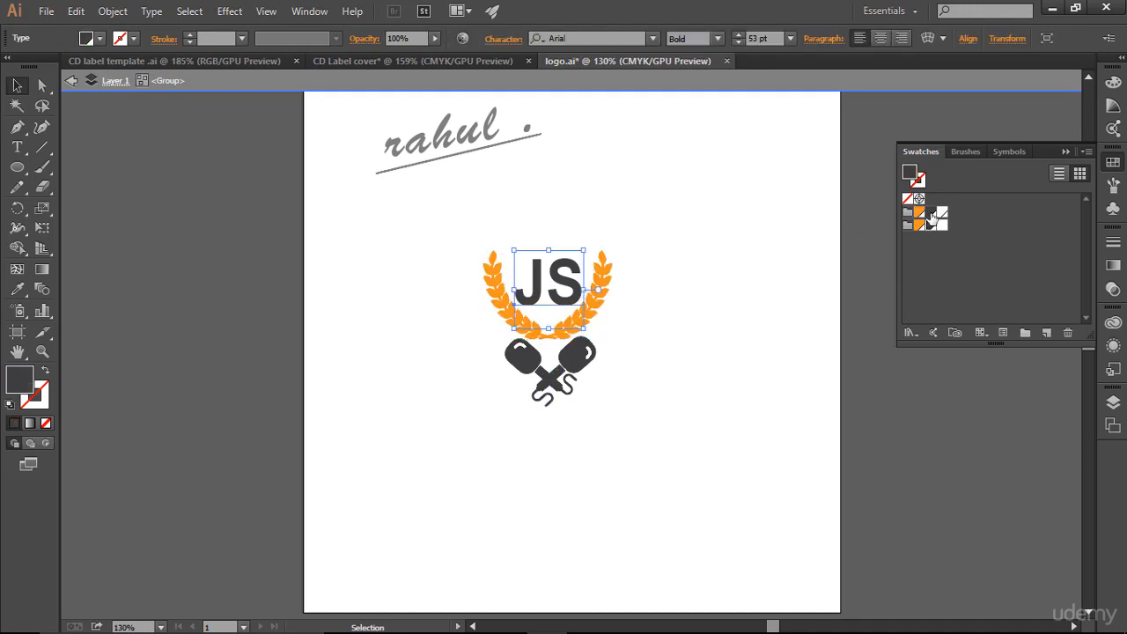
click(585, 356)
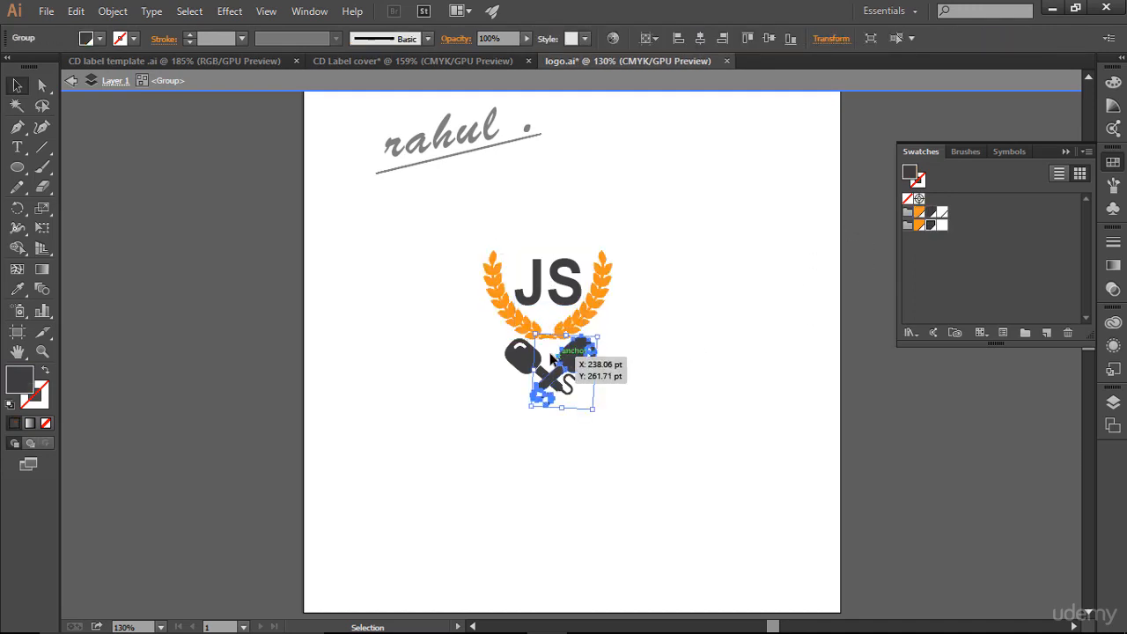
shift+click(531, 356)
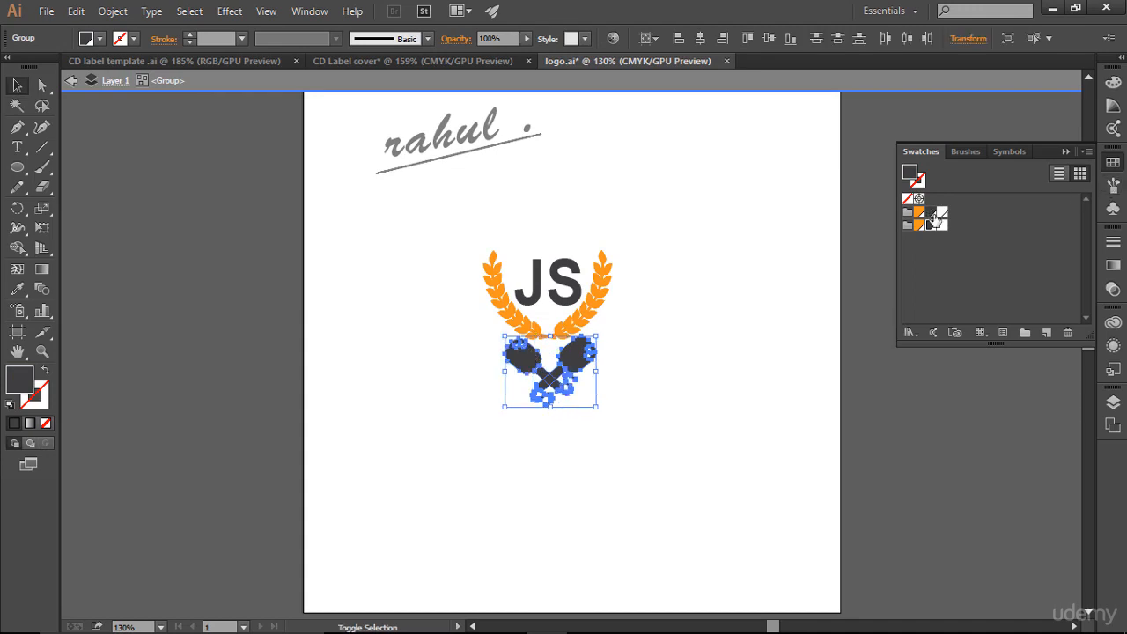
double_click(751, 273)
double_click(606, 292)
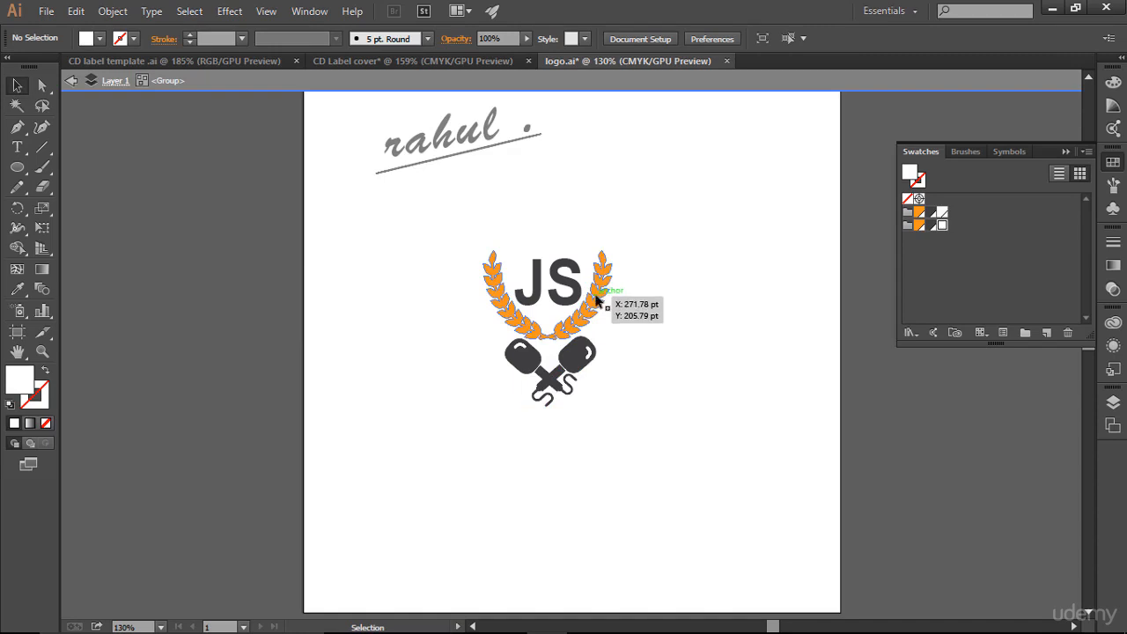
click(606, 296)
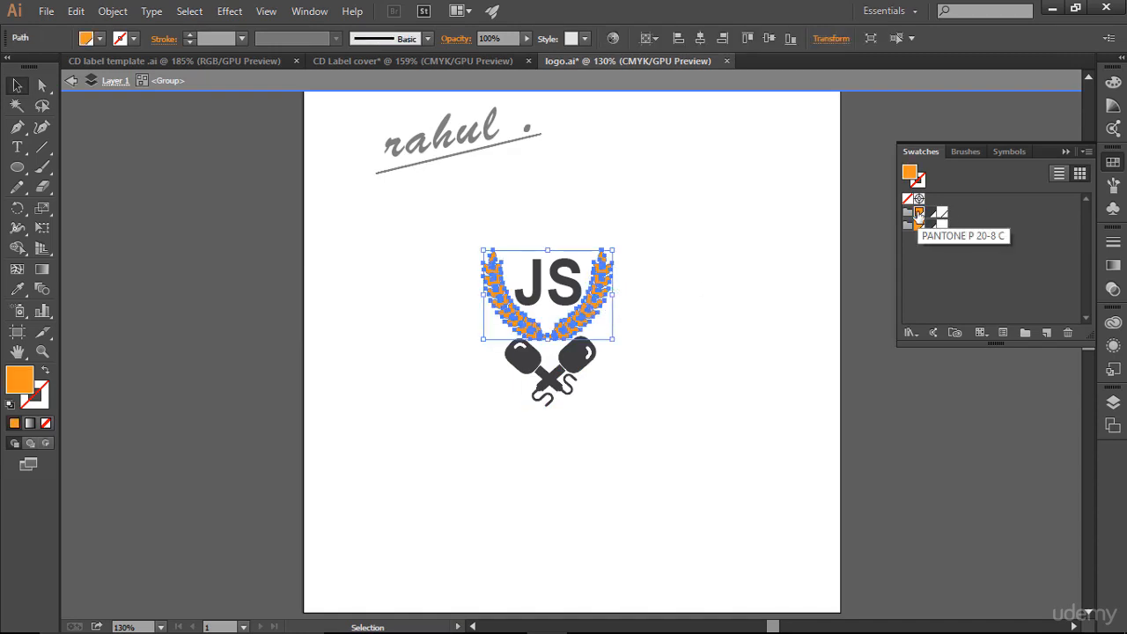
click(1113, 162)
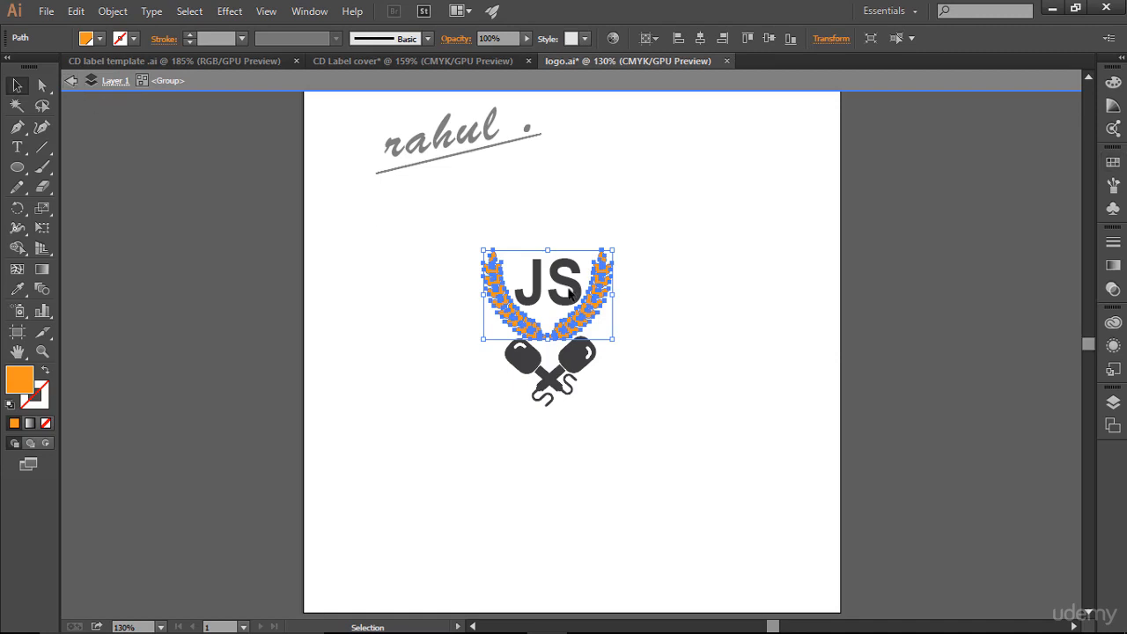
Leave group isolation, copy the whole JS logo onto the first artboard of CD Label cover, and close the CD label template.
click(71, 81)
click(71, 81)
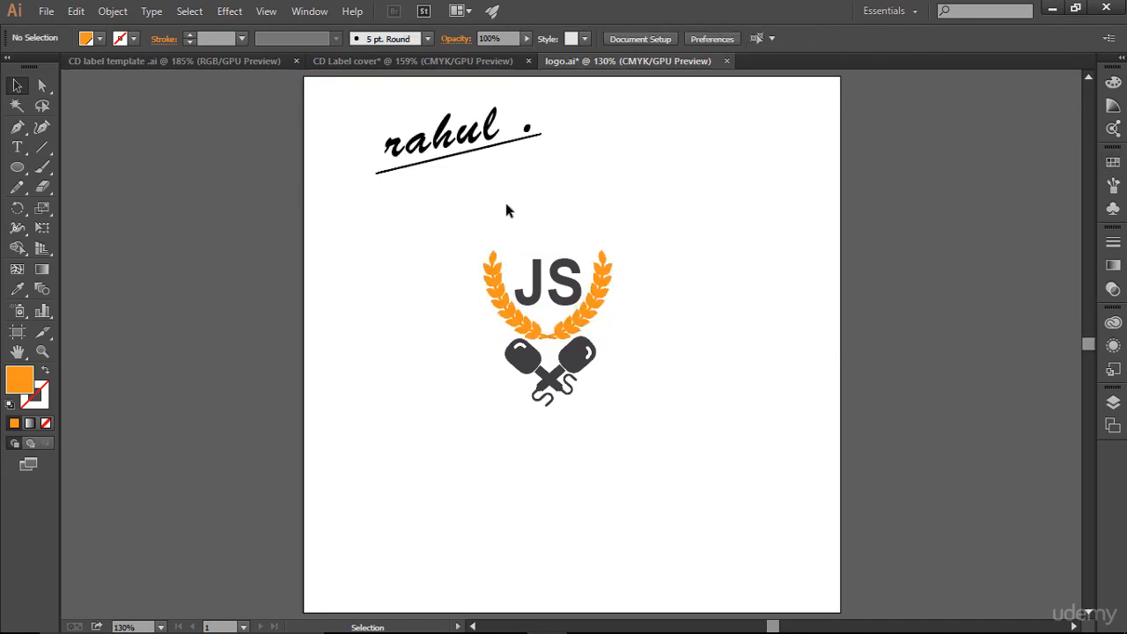
drag(390, 220, 763, 430)
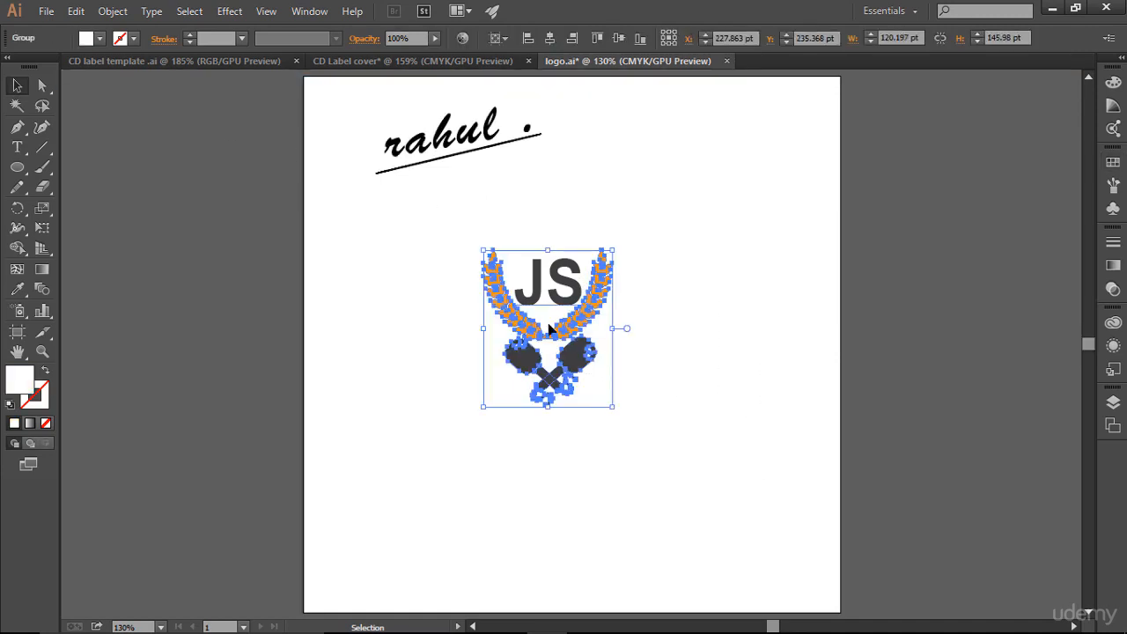
drag(511, 292, 397, 309)
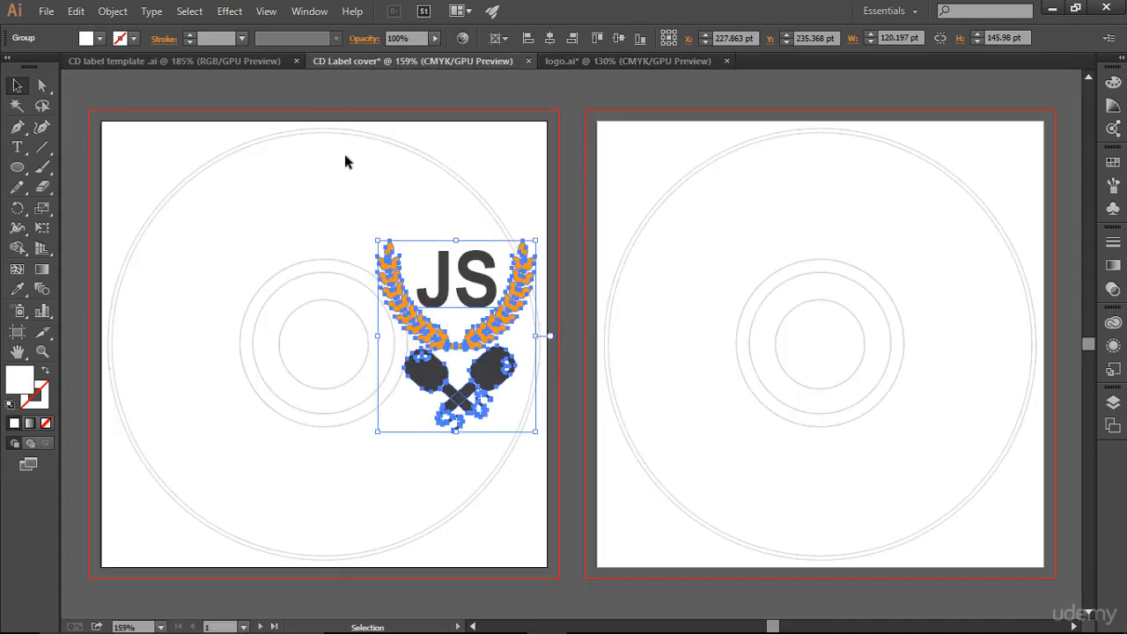
click(296, 61)
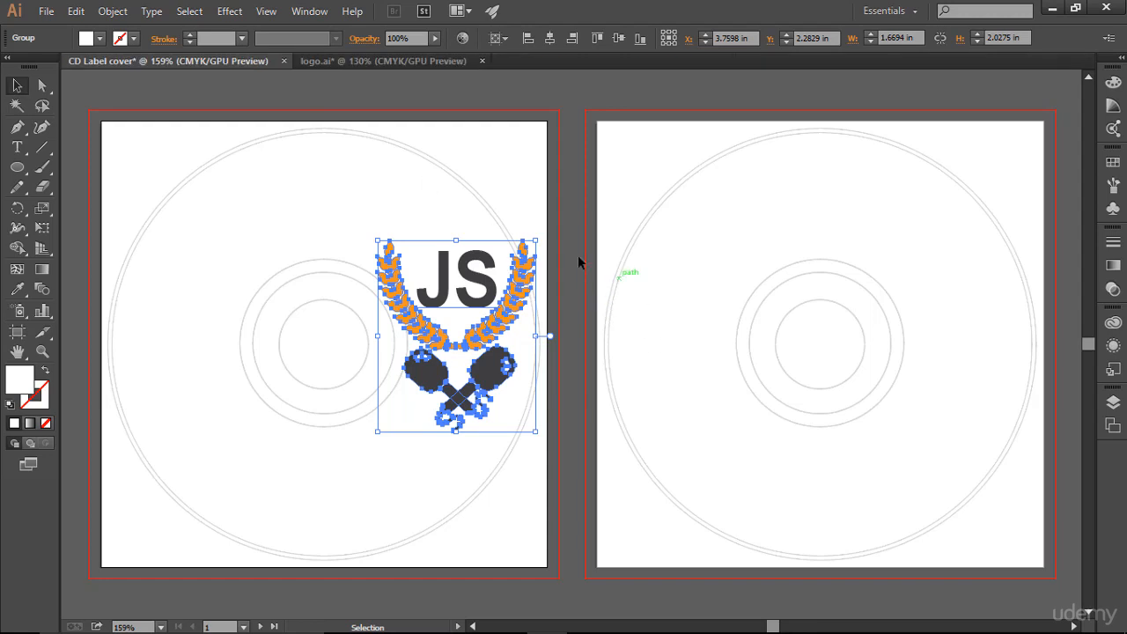
Scale the logo down to about 0.54 by 0.66 in and place it between the disc's center rings and its upper outer edge.
drag(537, 242, 340, 202)
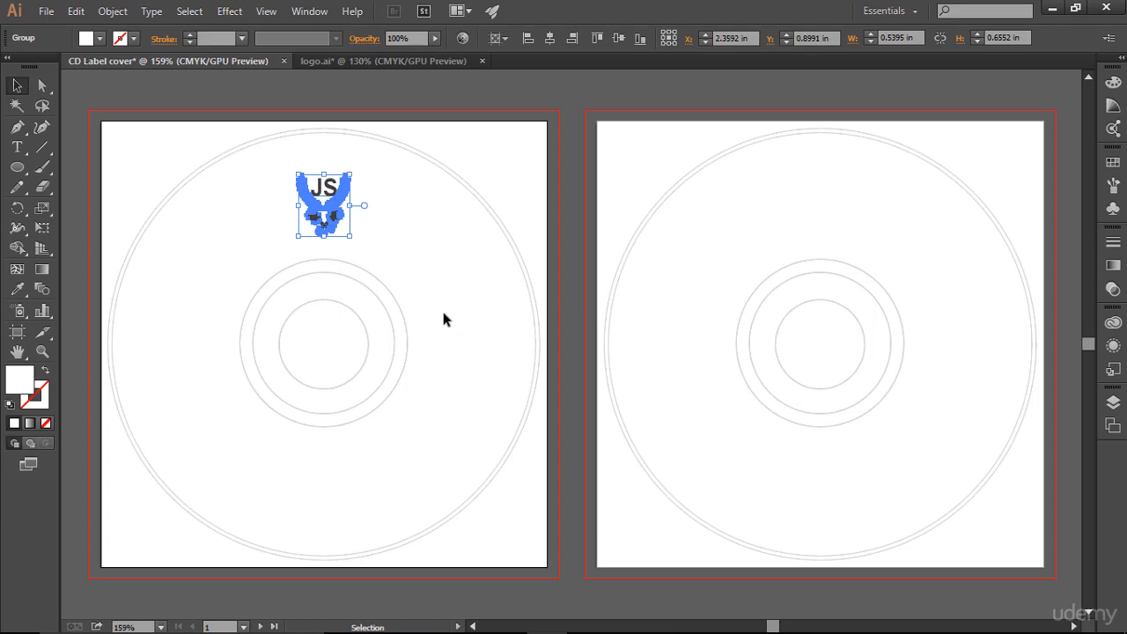
click(443, 315)
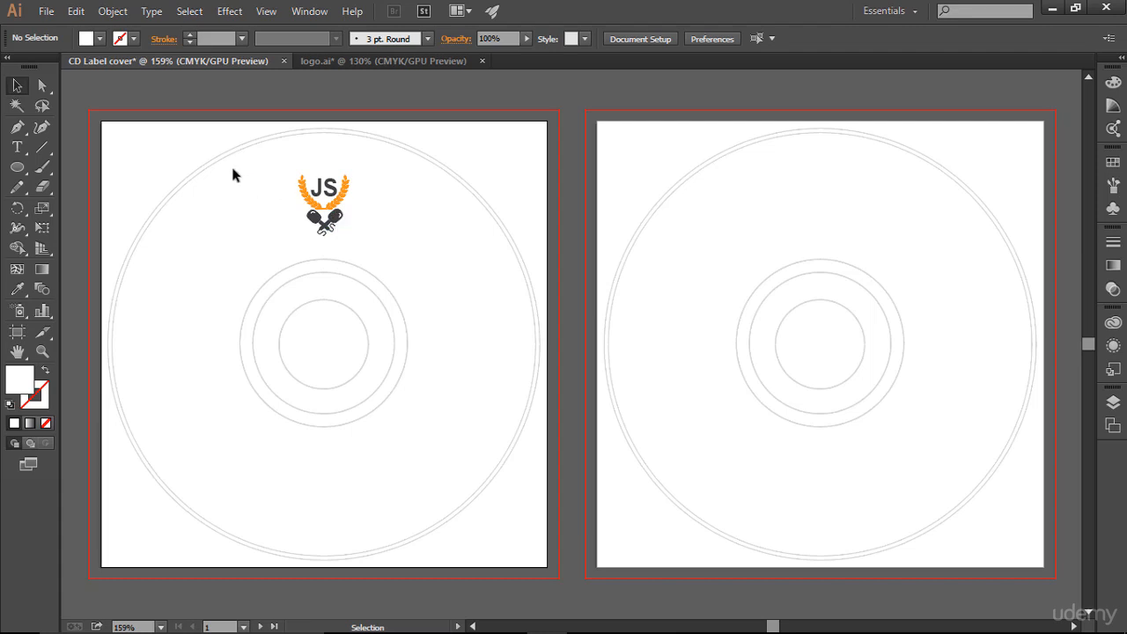
click(318, 208)
drag(319, 208, 320, 192)
click(427, 220)
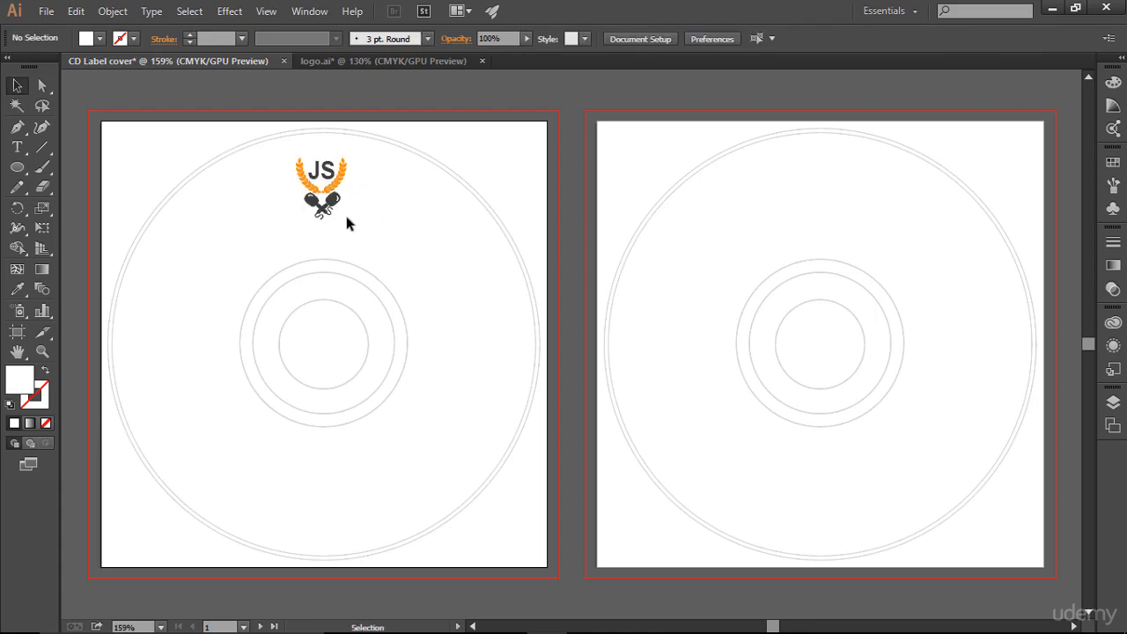
Draw a rectangle covering the whole first artboard and fill it with the lightest gray swatch of the grays group.
drag(17, 166, 107, 169)
drag(101, 121, 547, 567)
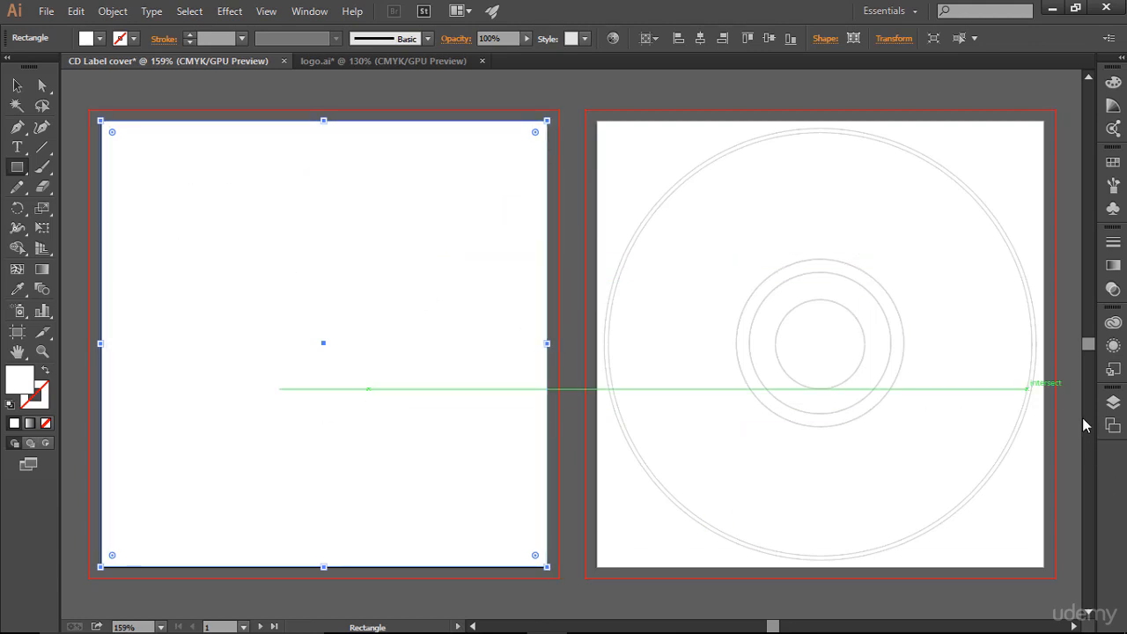
click(1114, 402)
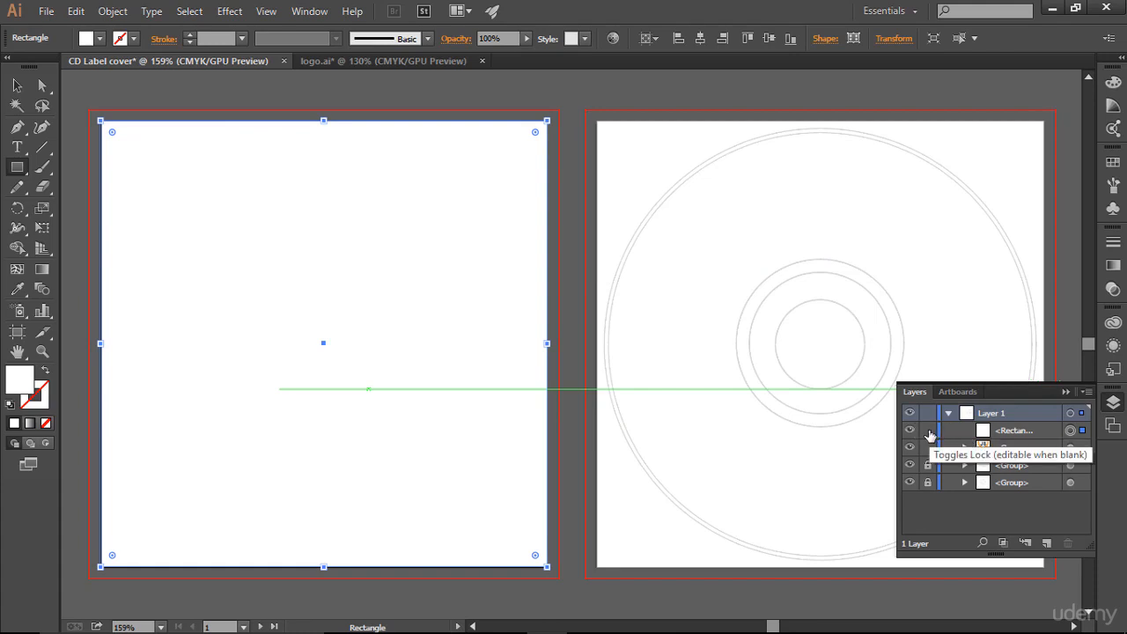
click(100, 38)
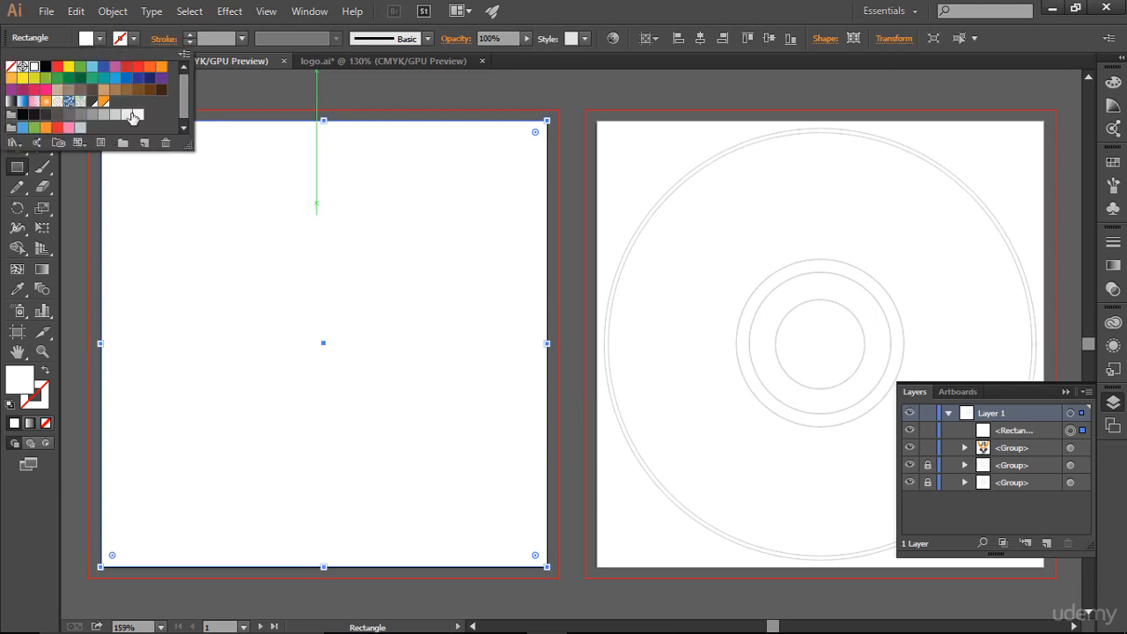
click(127, 116)
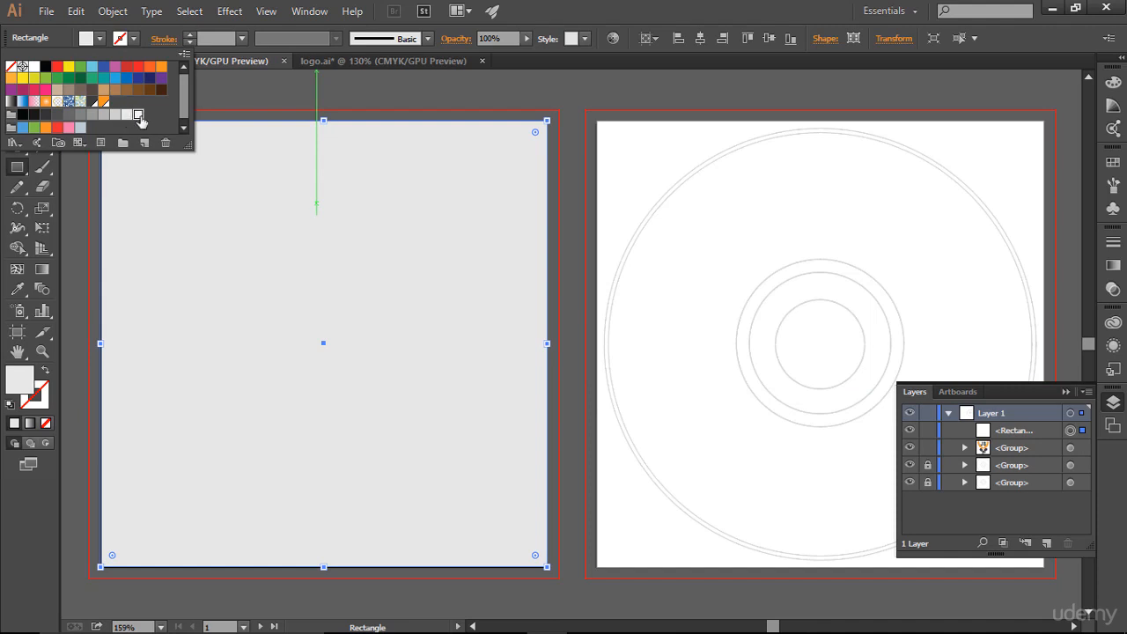
click(137, 114)
click(606, 8)
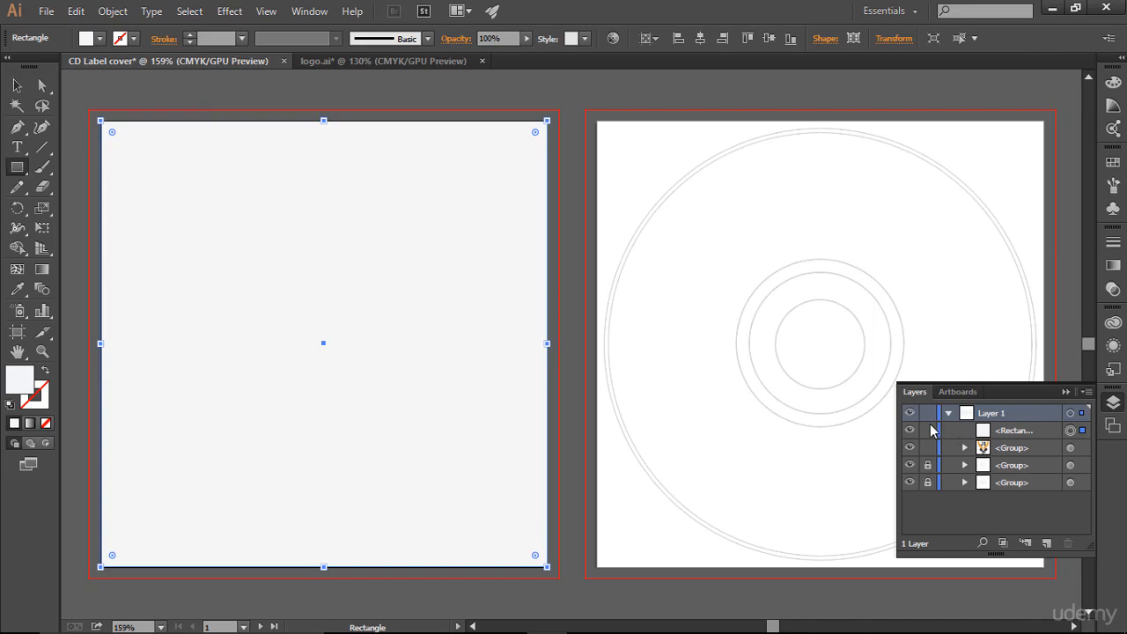
Lock the gray background rectangle and move it below the logo and both disc guide groups in Layer 1.
click(927, 431)
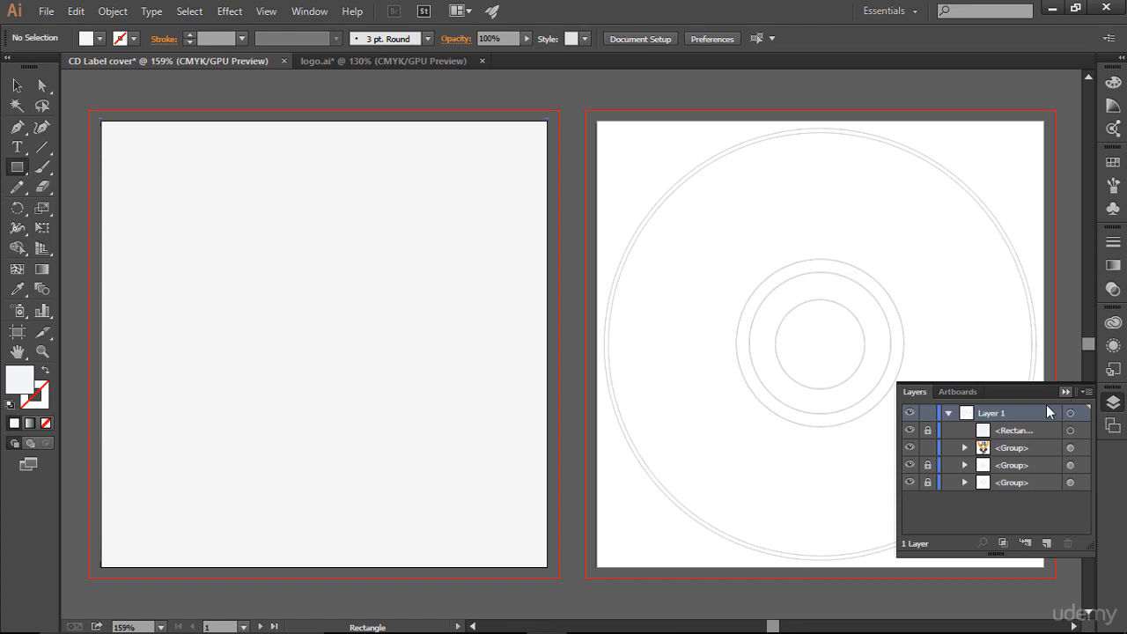
drag(1004, 431, 996, 456)
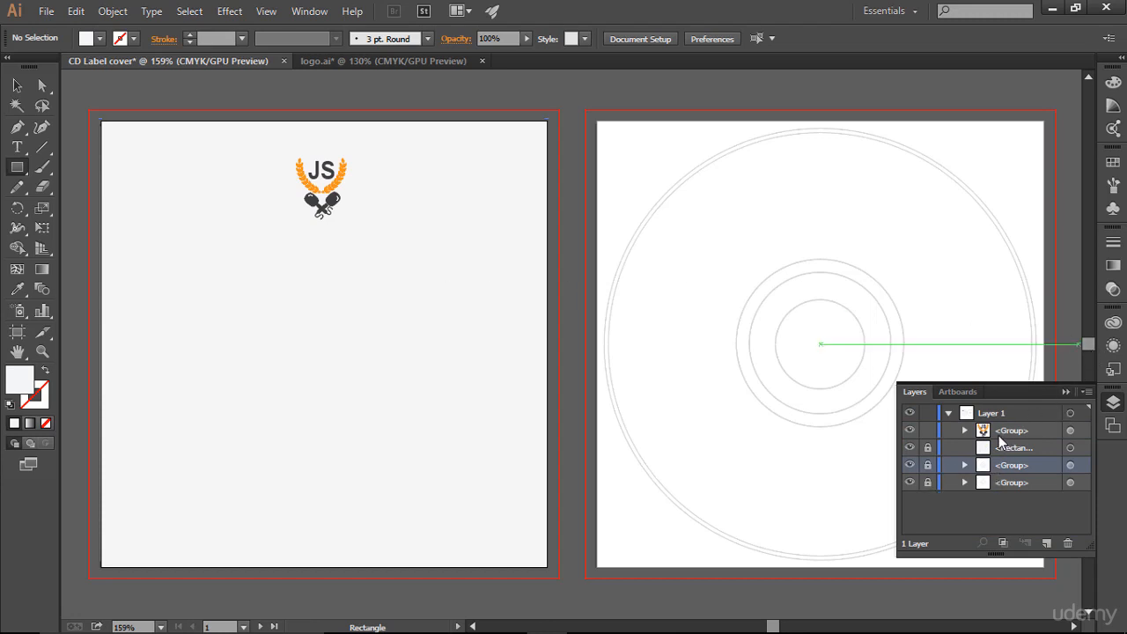
click(975, 448)
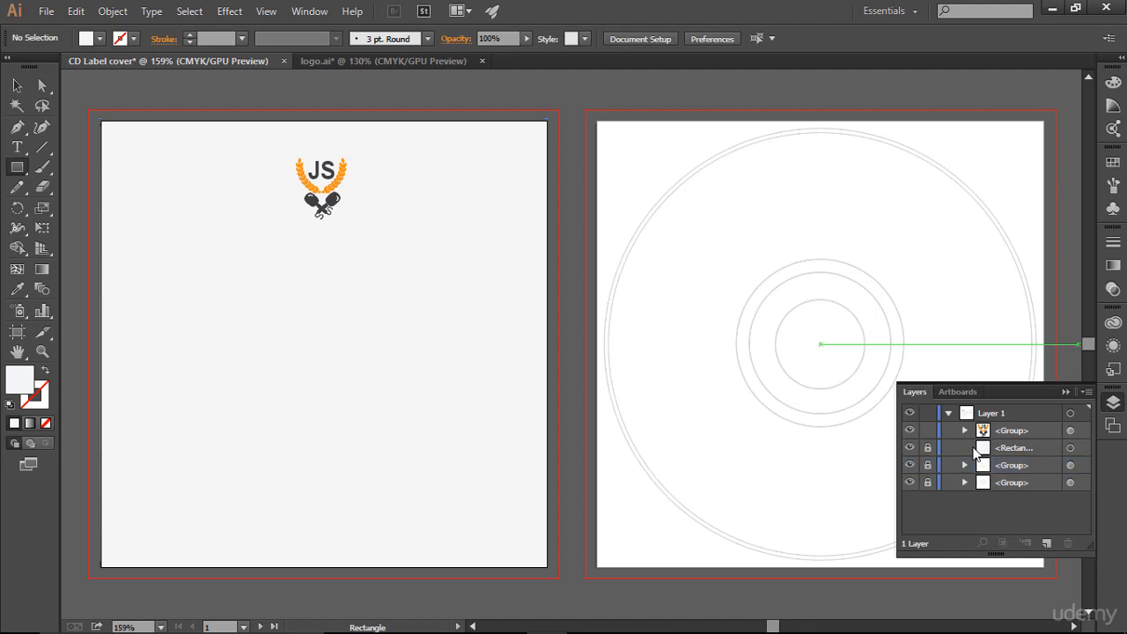
drag(977, 447, 991, 485)
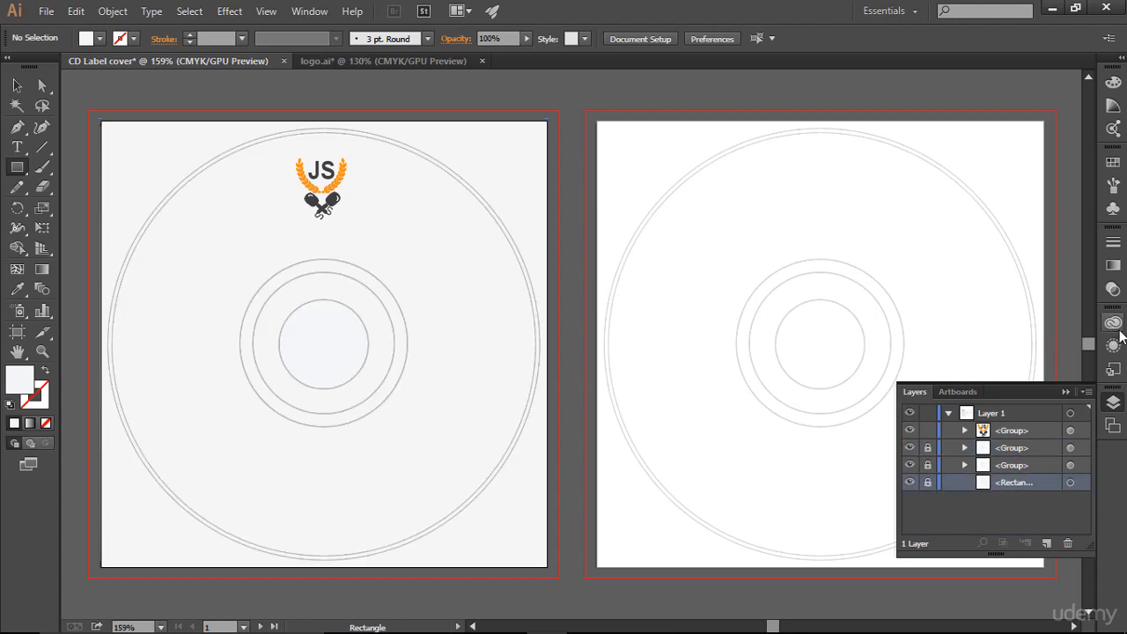
click(1064, 393)
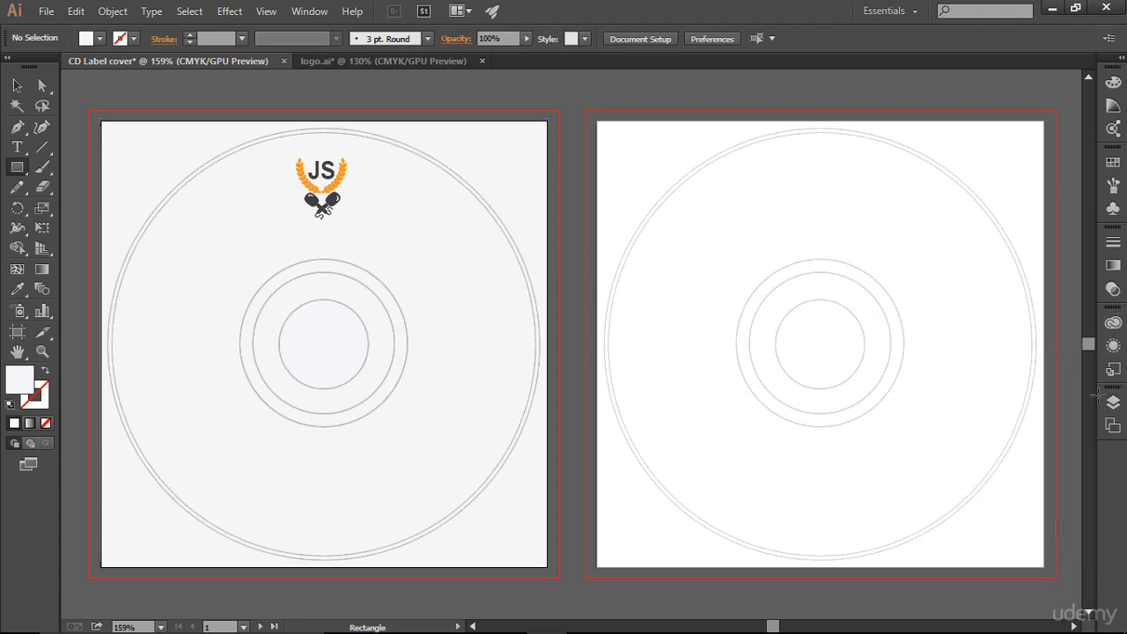
Add the text "thejsinterview.com" between the logo and the center rings on the first artboard.
key(v)
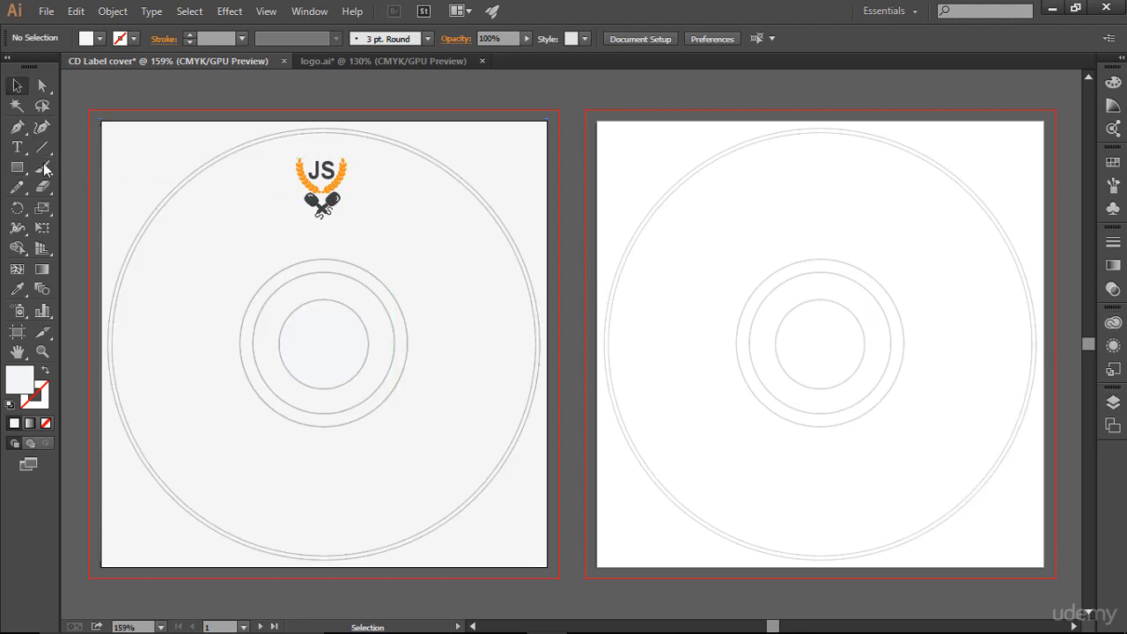
click(18, 149)
click(247, 259)
text(thejsinte)
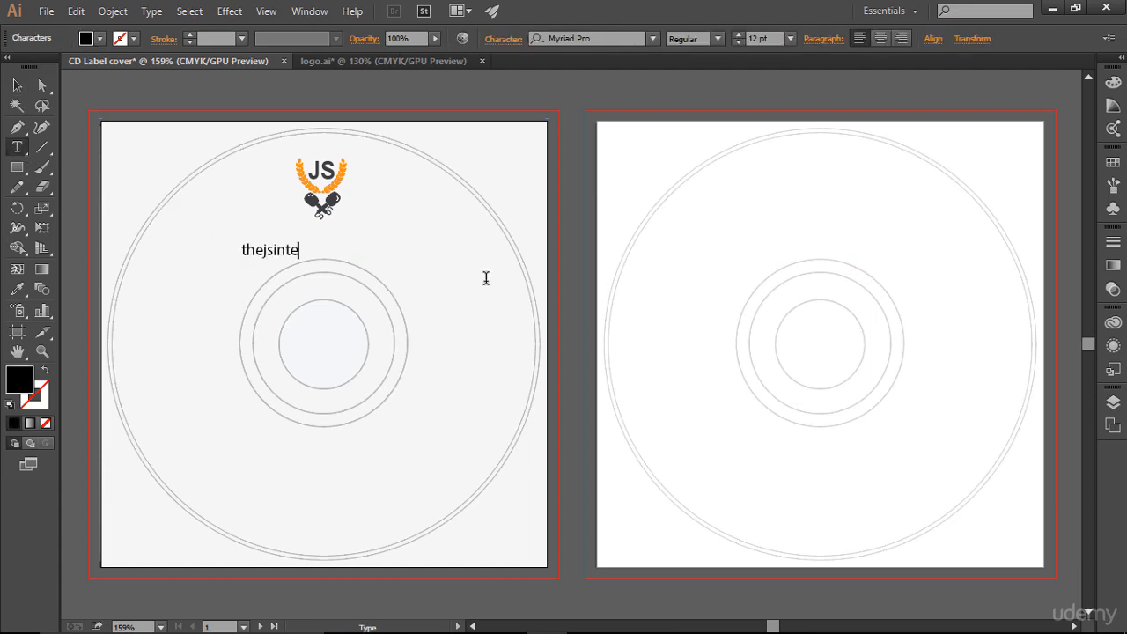
text(rview.com)
key(Escape)
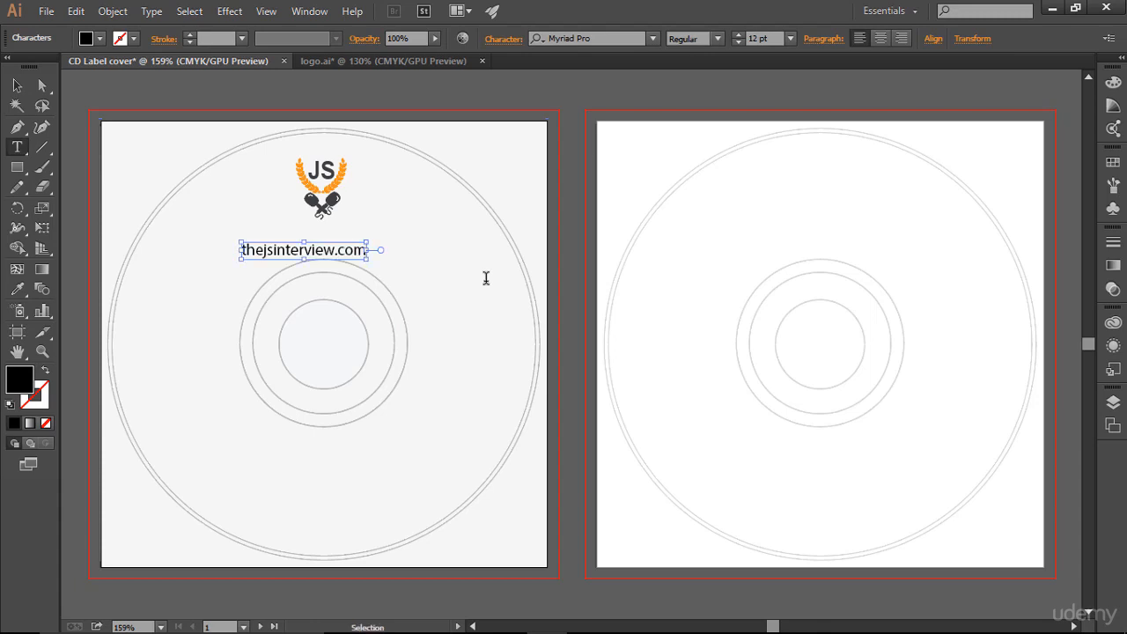
Set the font of the whole website text to Arial.
key(ctrl+a)
click(634, 38)
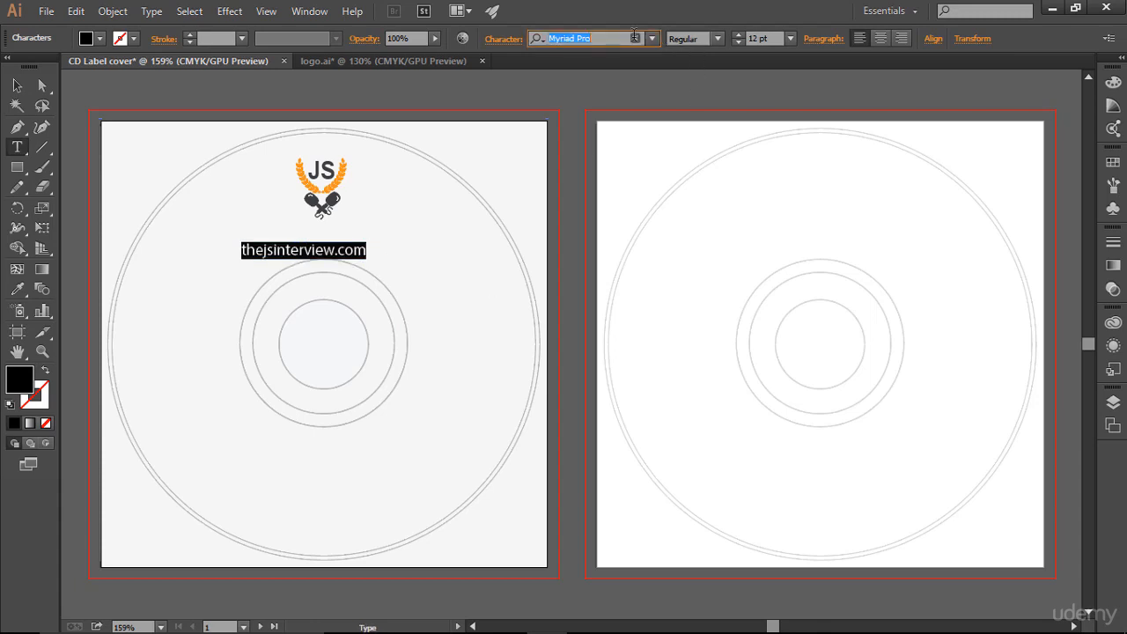
text(Arial)
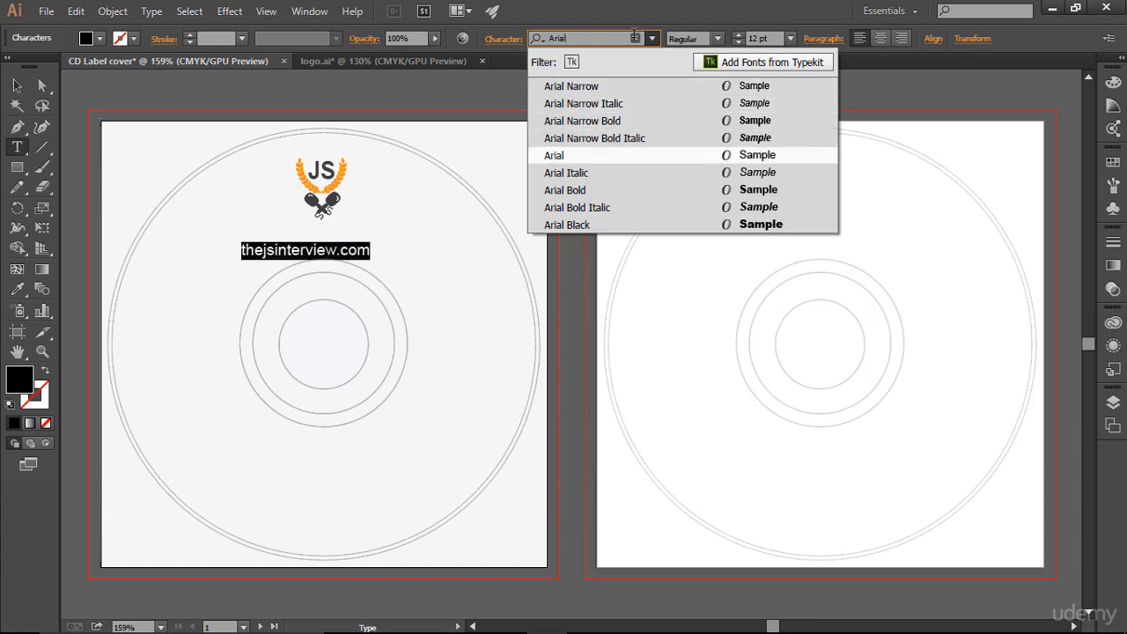
key(Return)
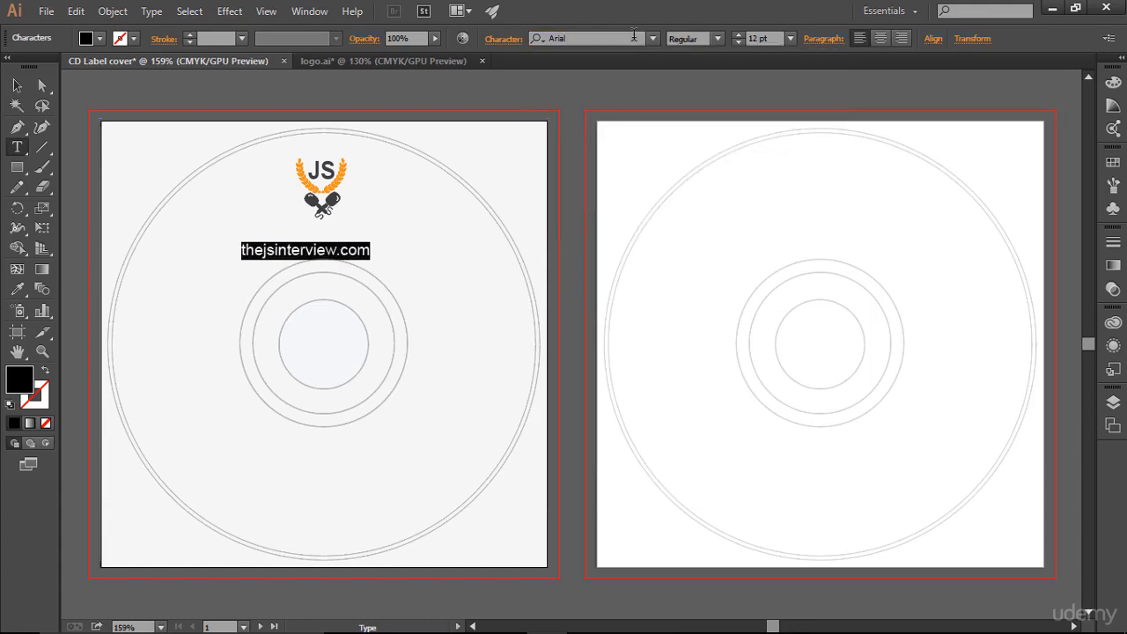
Try the Bold style on the website text and return it to Regular.
click(717, 41)
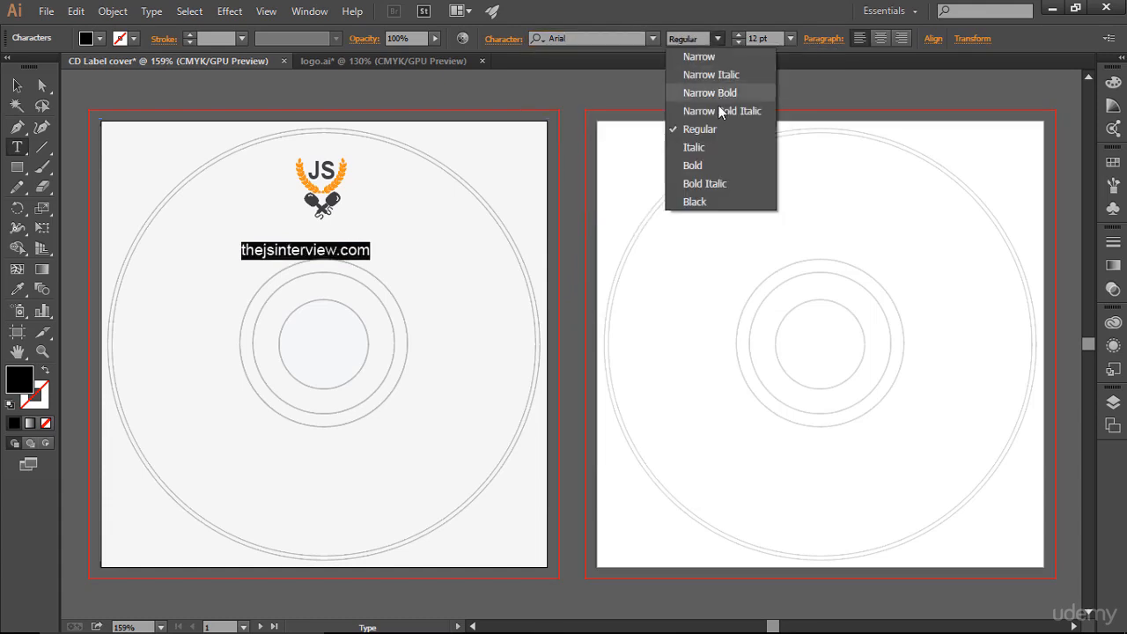
click(710, 168)
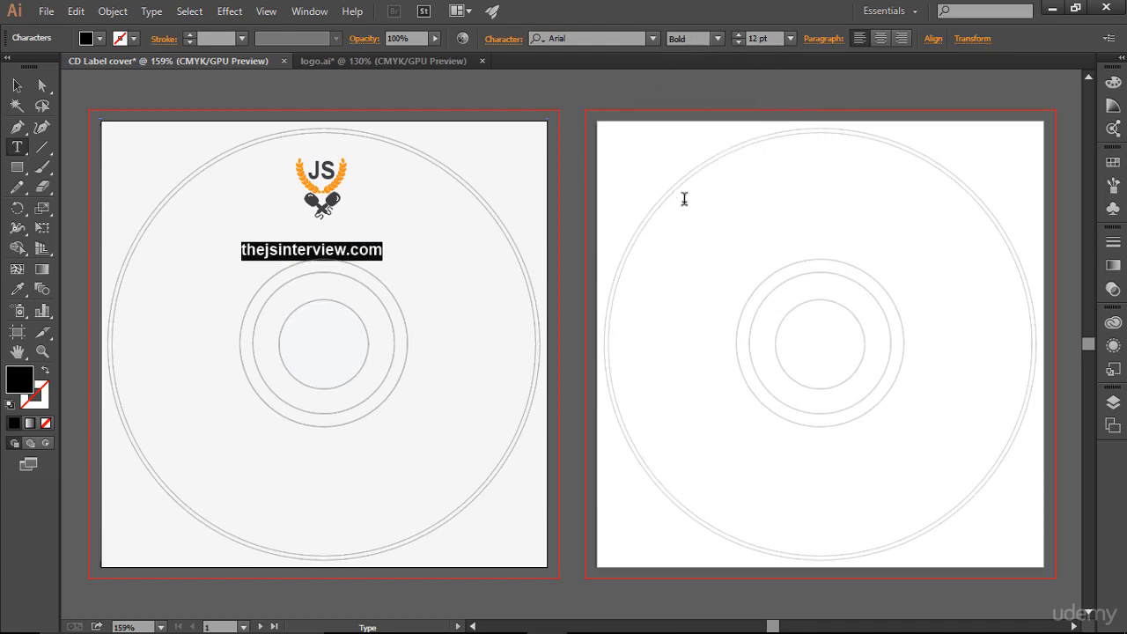
ctrl+click(487, 339)
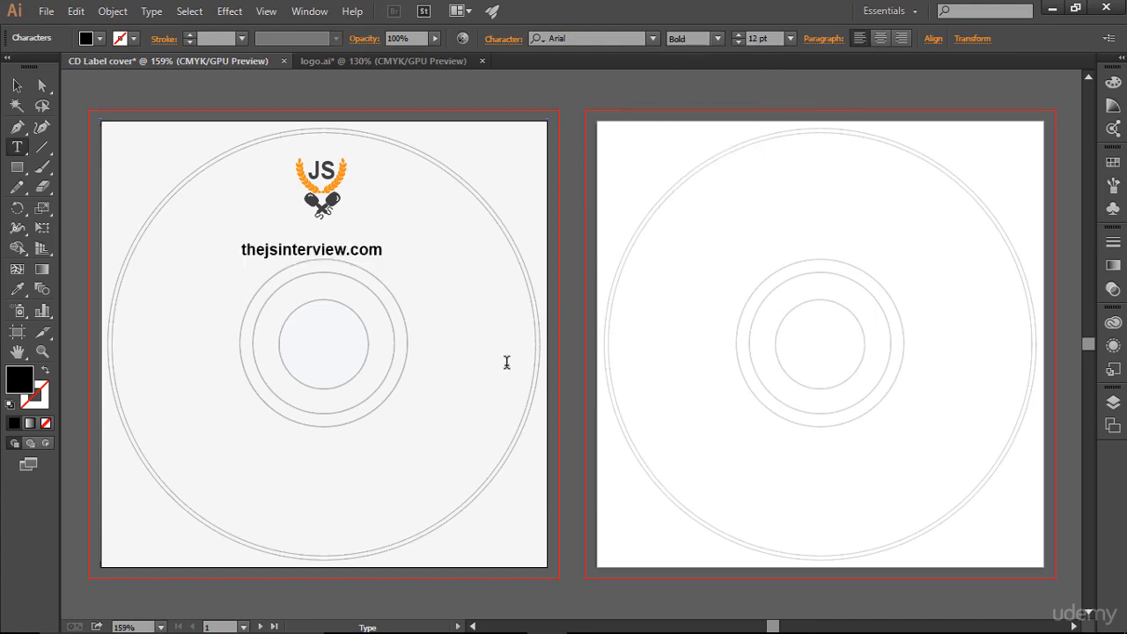
click(349, 255)
key(ctrl+a)
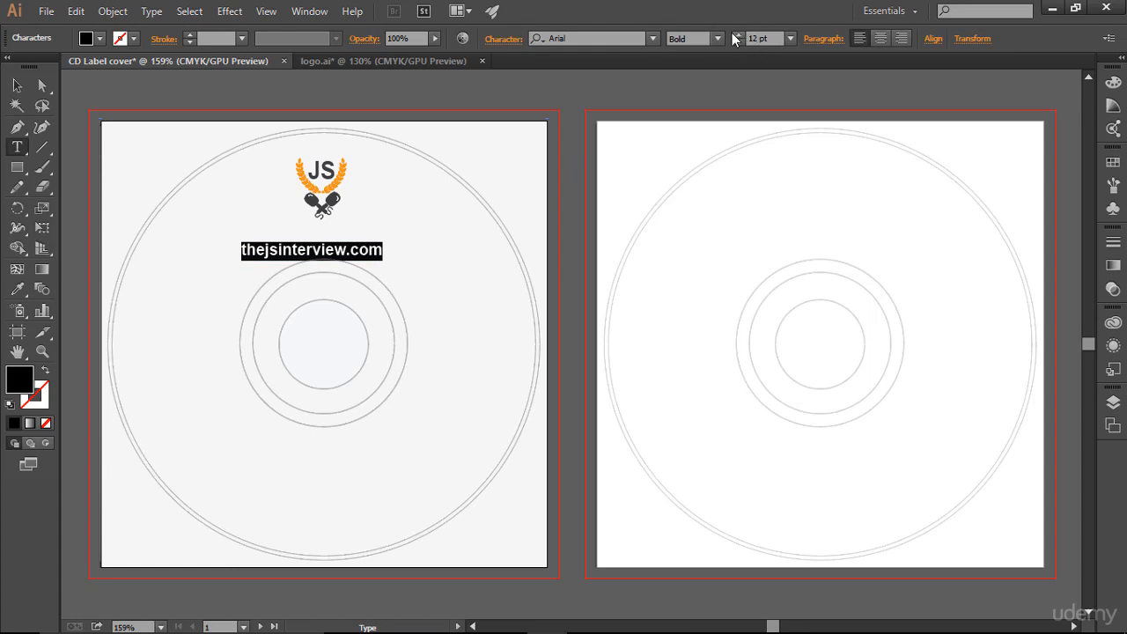
click(717, 38)
click(705, 134)
click(407, 247)
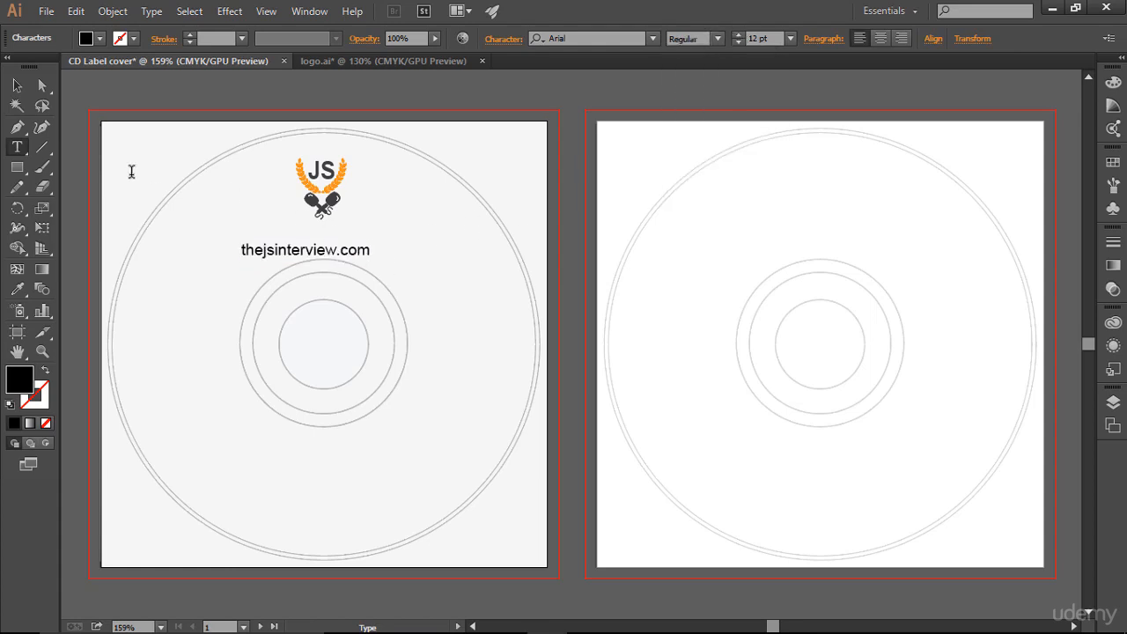
Move the website text up so it sits centered just beneath the JS logo.
click(17, 85)
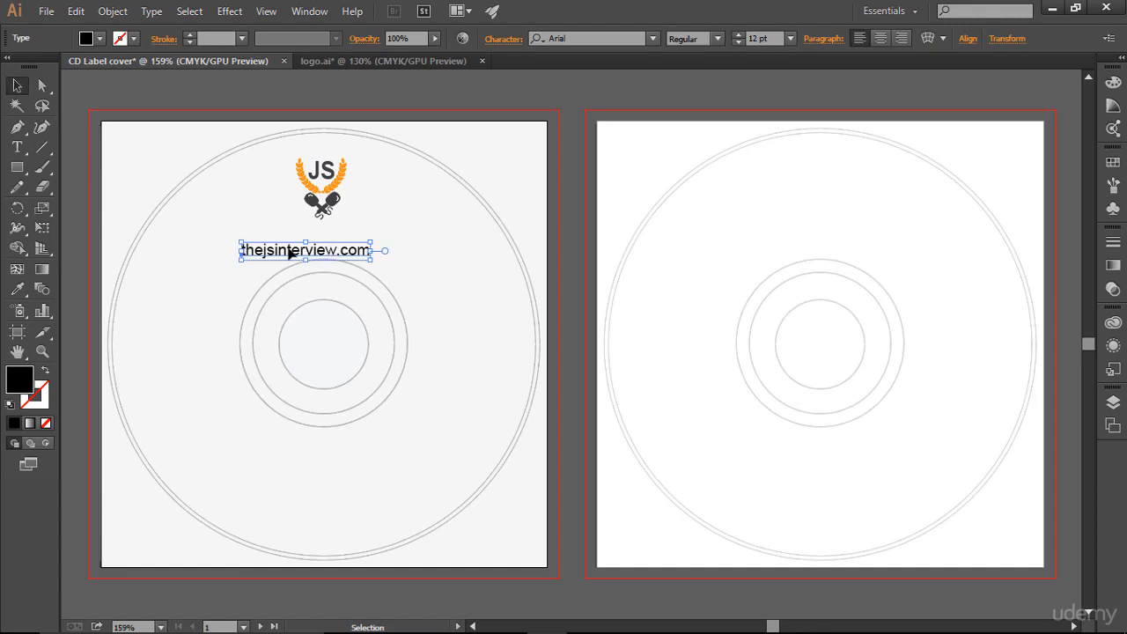
drag(328, 257, 344, 240)
click(492, 241)
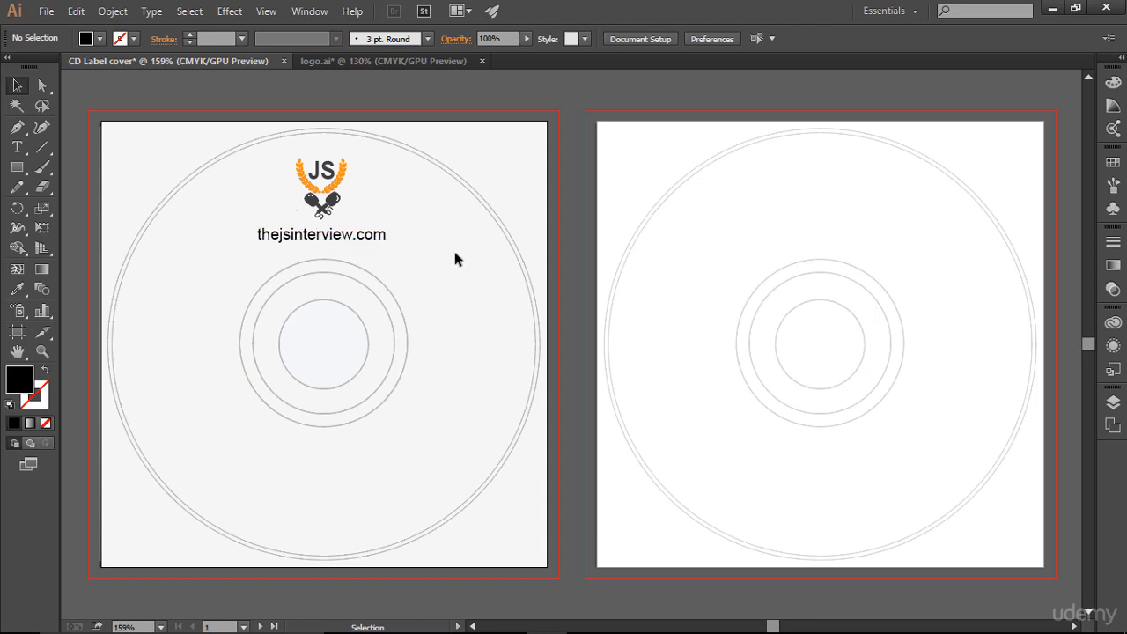
Add the text "An interview based javascript course" across the first disc.
click(19, 148)
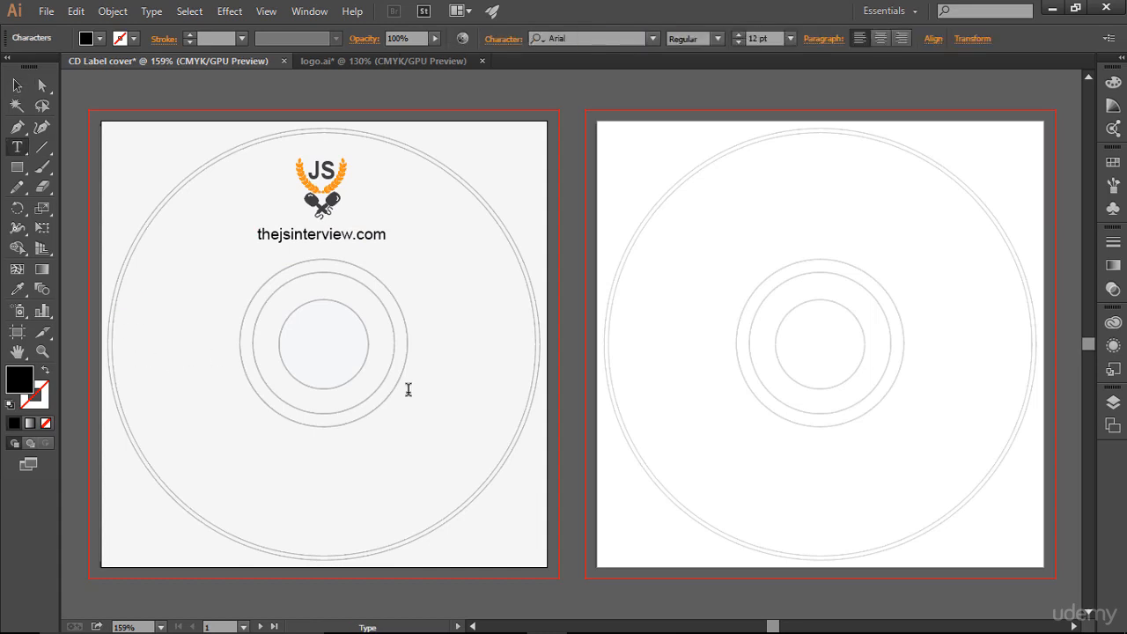
text(interview based)
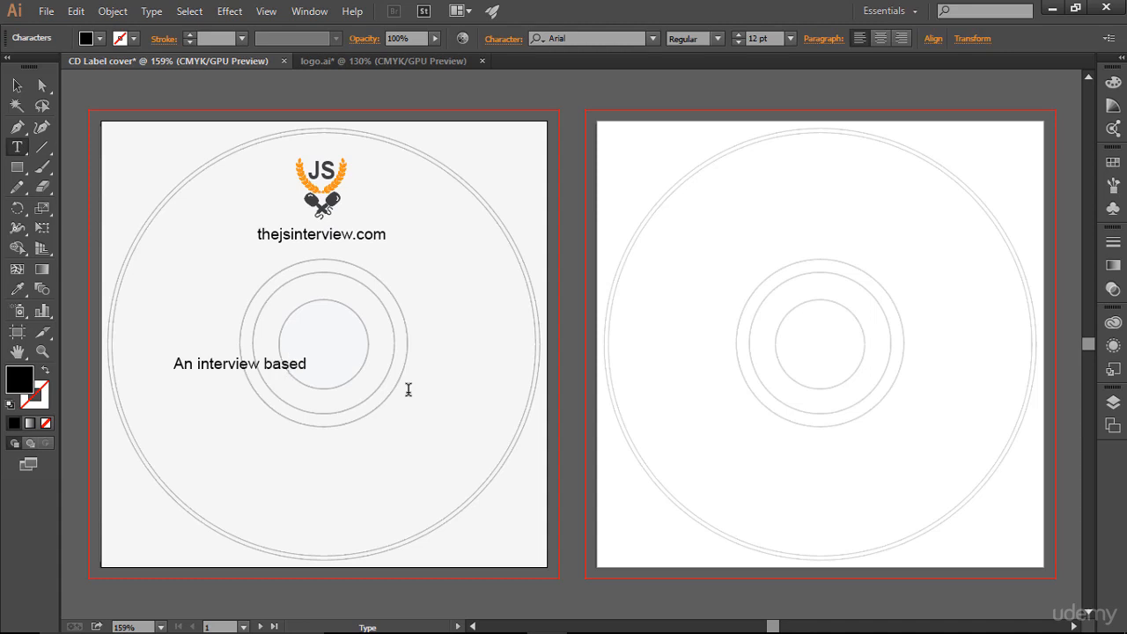
text( javascript course)
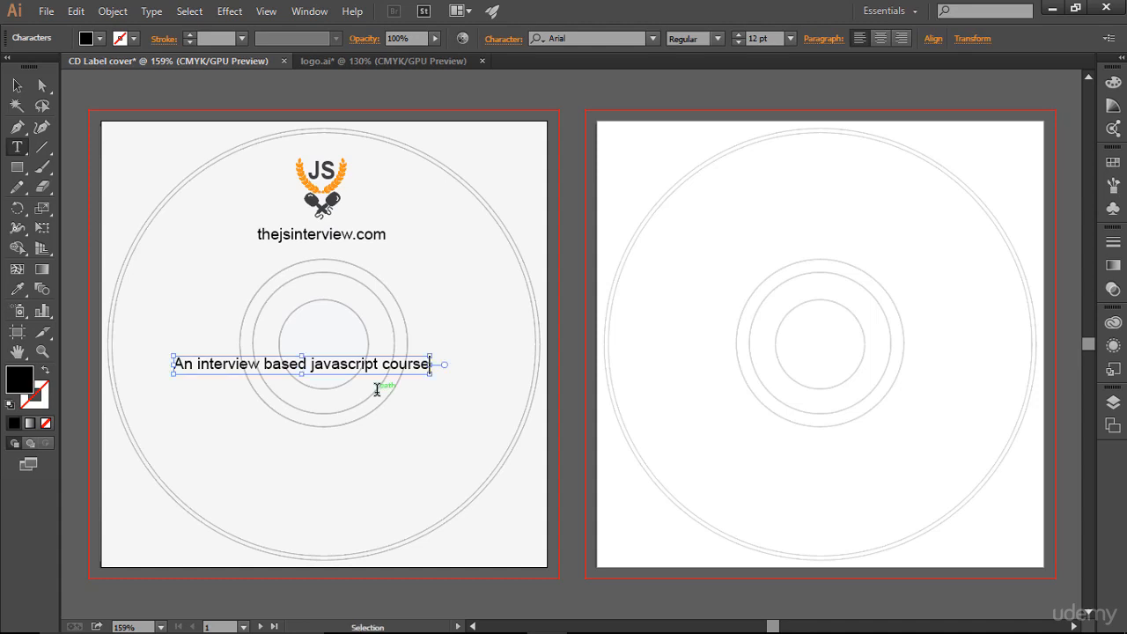
Set the font of the whole course tagline to Segoe Script.
key(ctrl+a)
click(622, 39)
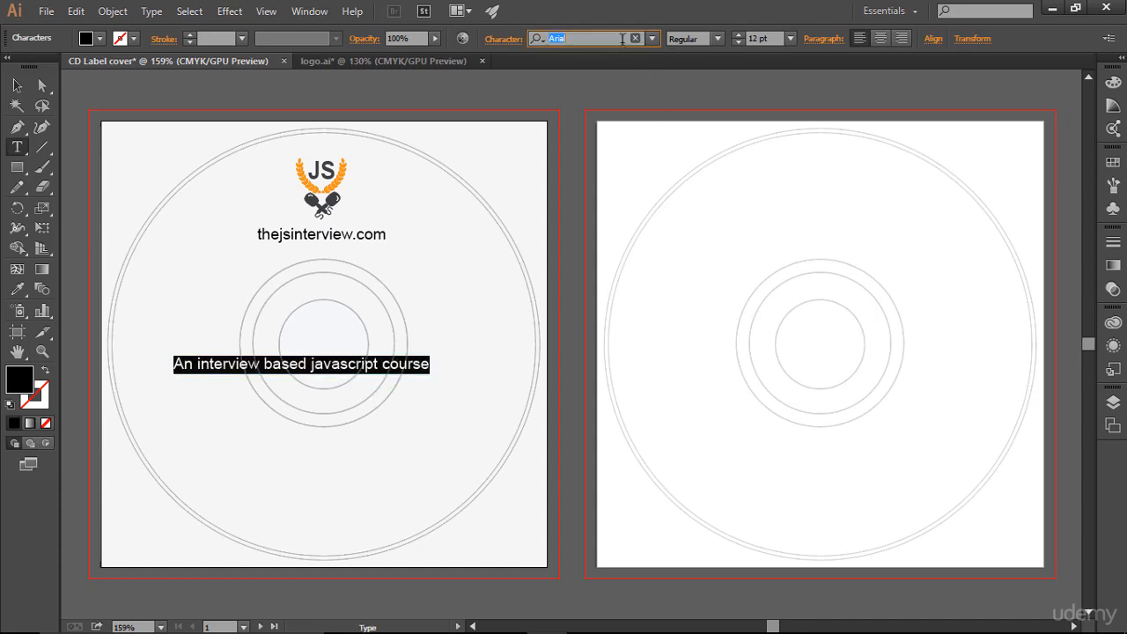
text(sego sc)
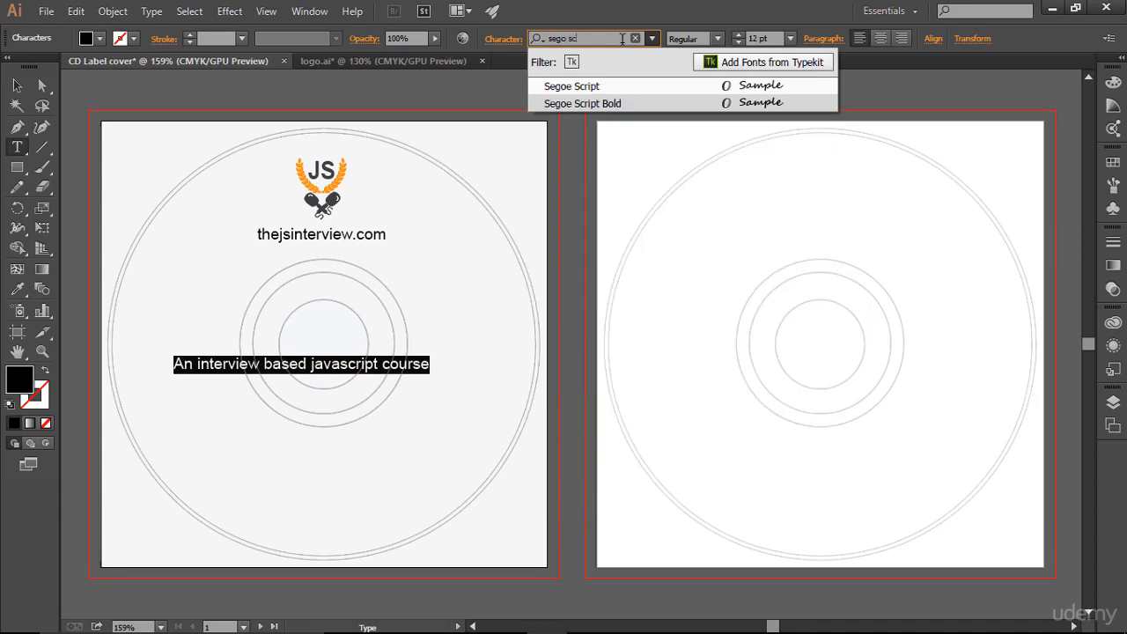
text(rip)
click(682, 92)
click(433, 379)
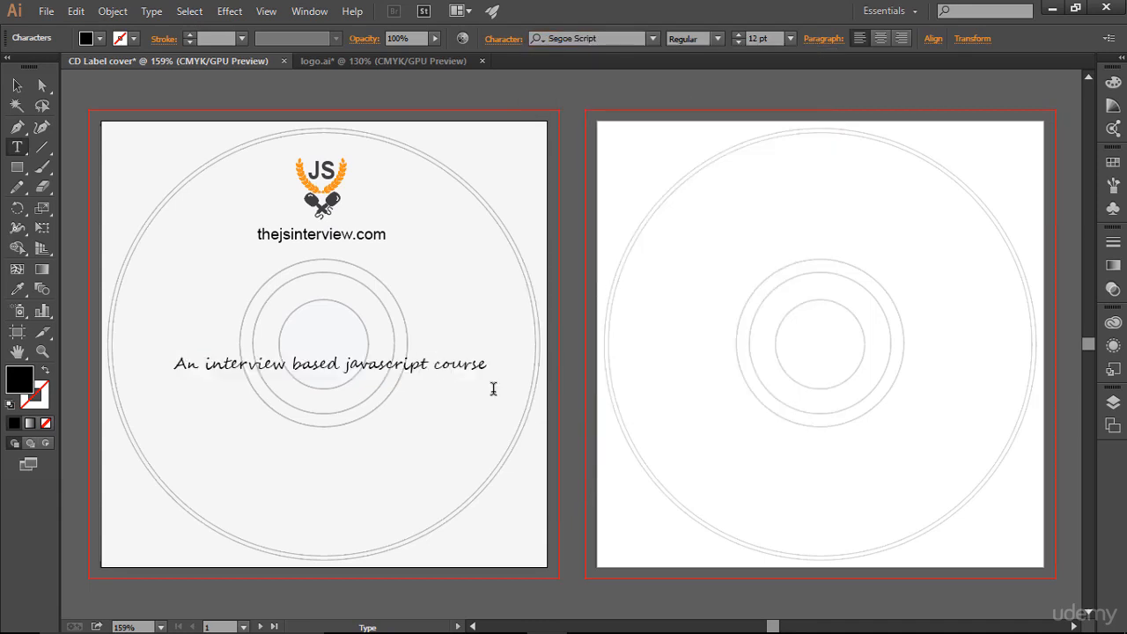
Move the course tagline down to just below the disc's center rings and deselect it.
click(19, 85)
drag(379, 374, 385, 460)
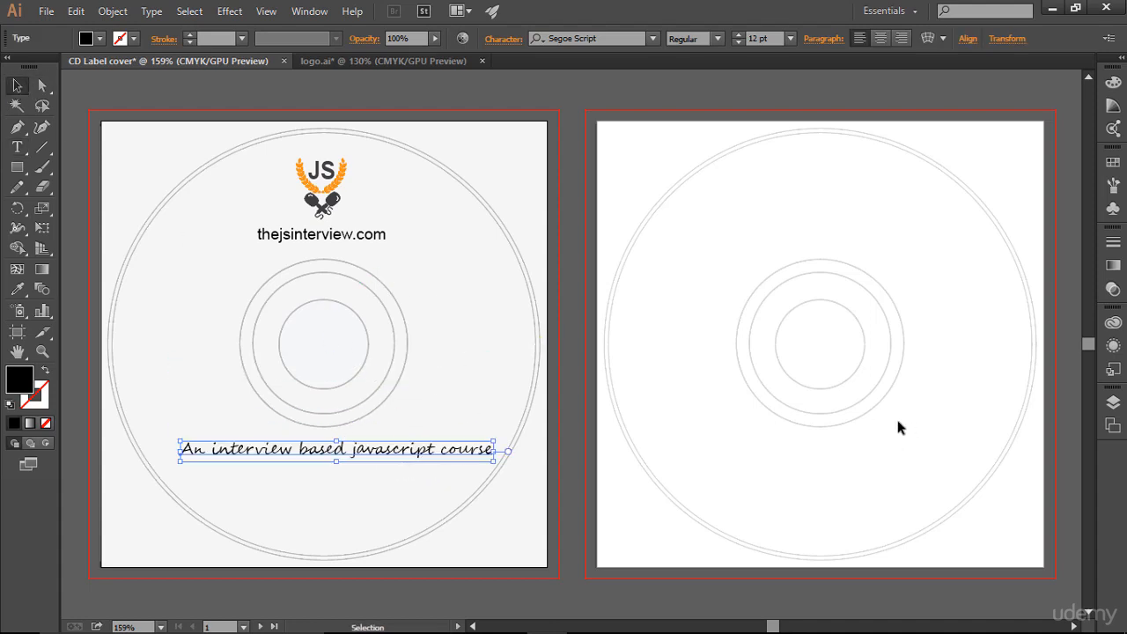
click(818, 394)
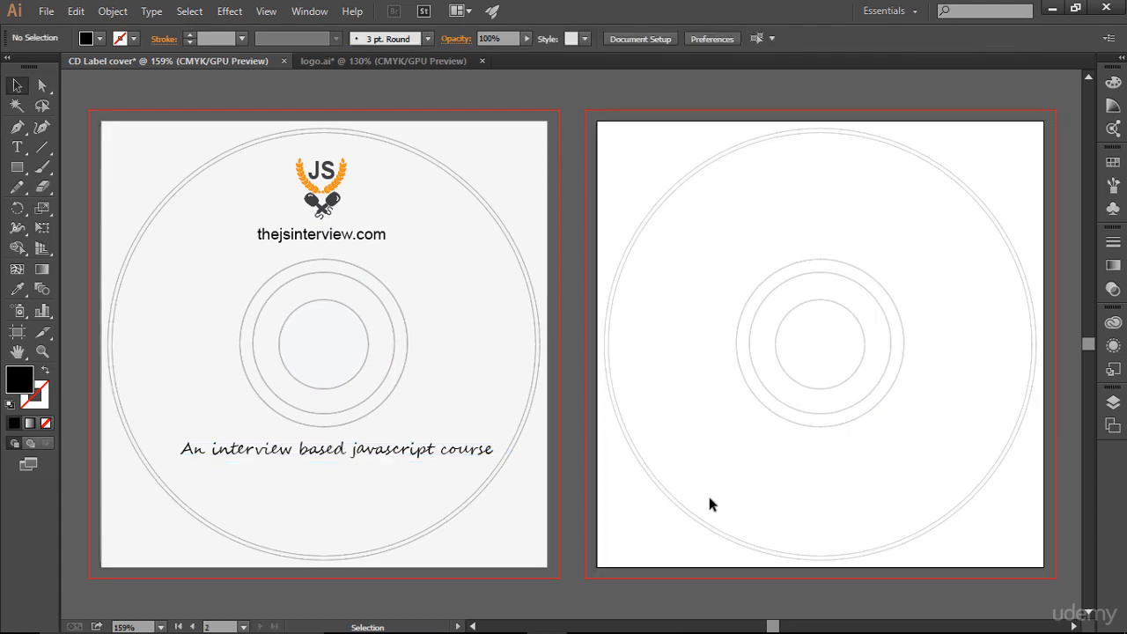
Change the course tagline's font style to Bold.
click(344, 453)
click(716, 39)
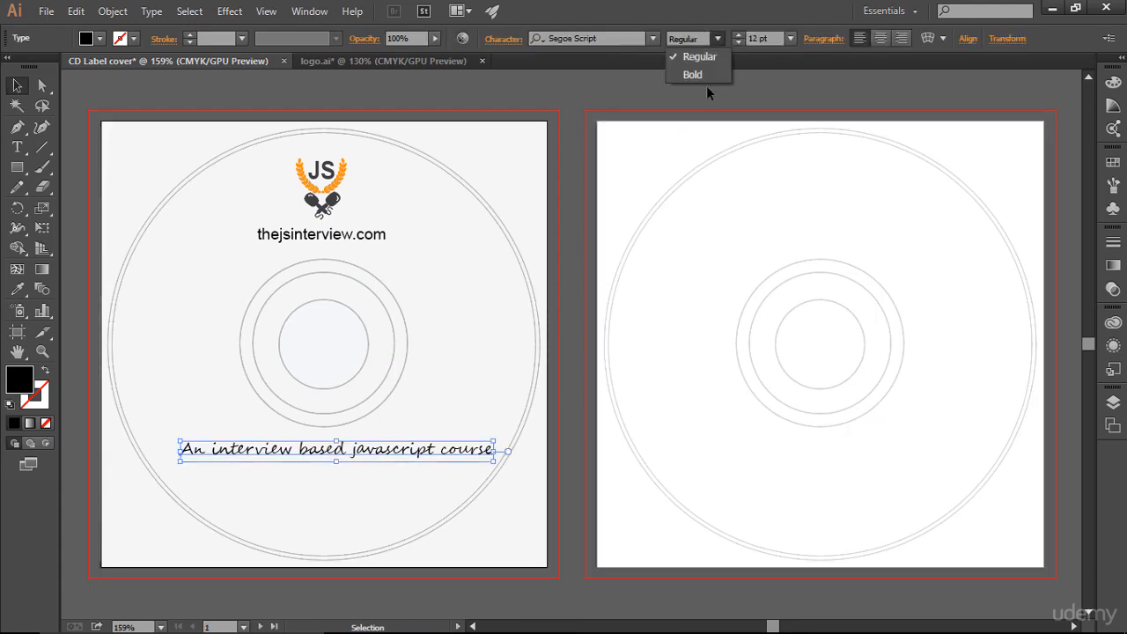
click(684, 80)
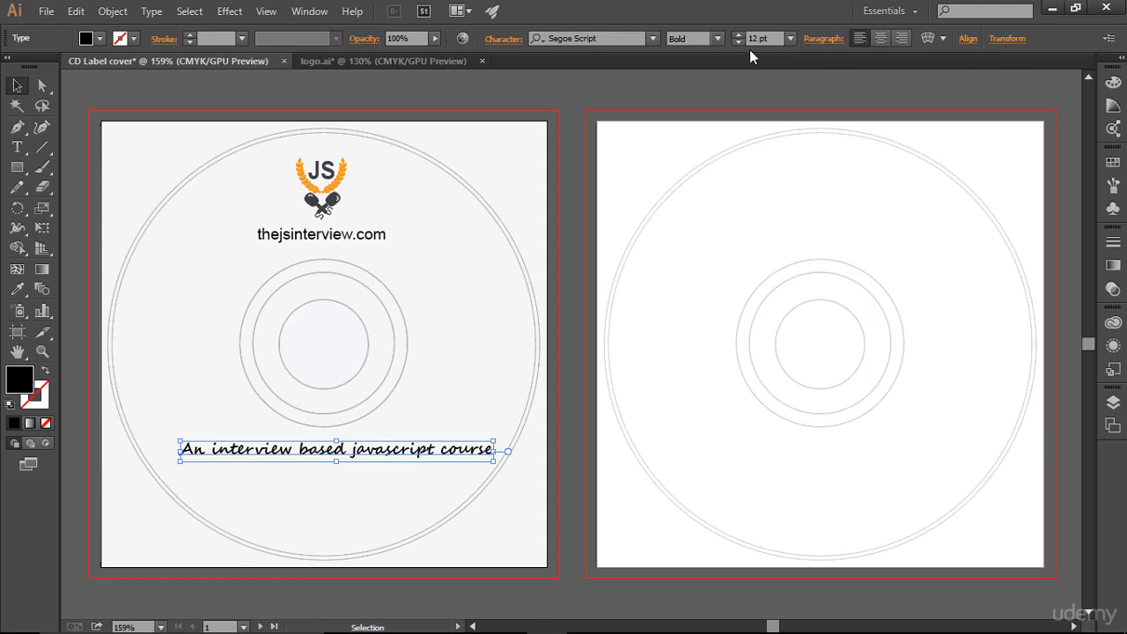
click(651, 275)
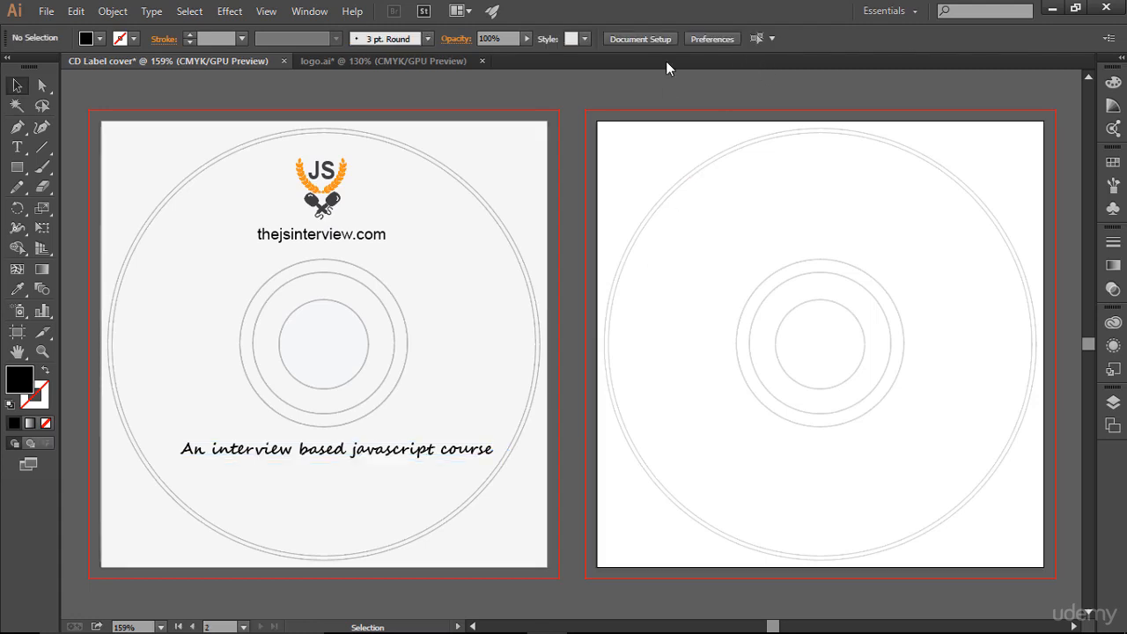
Reduce the course tagline's font size to 10 pt.
click(449, 456)
click(740, 42)
click(740, 42)
click(681, 245)
Nudge the course tagline right and slightly down to center it beneath the disc's center rings.
click(412, 451)
key(Right)
key(Right)
key(Right)
key(Right)
key(Right)
key(Right)
key(Right)
key(Right)
key(Right)
key(Right)
key(Right)
key(Right)
key(Down)
key(Down)
key(Down)
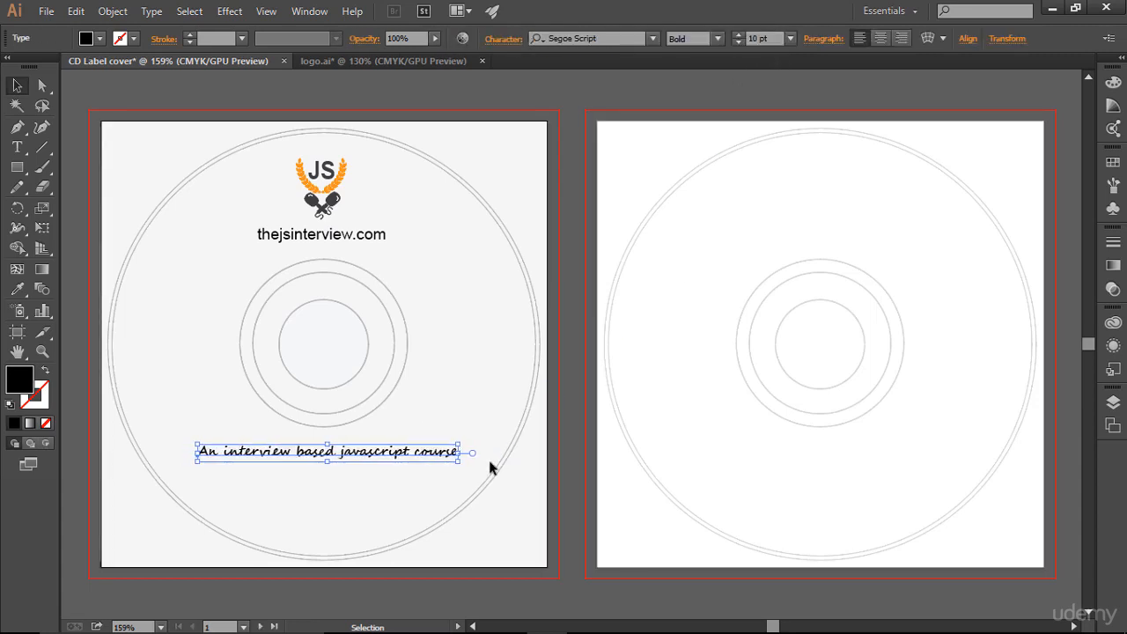
Nudge the course tagline slightly further down below the disc's center rings and deselect it.
key(Down)
key(Down)
key(Down)
key(Down)
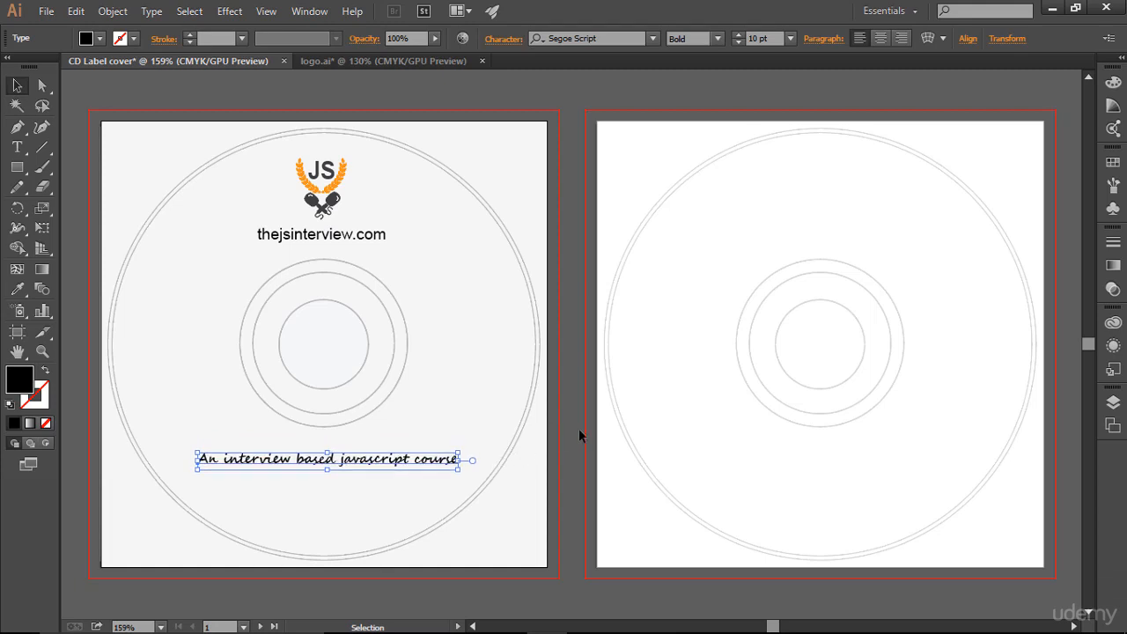
click(592, 437)
Bring the underlined signature from logo.ai into the CD label and scale it down to sit centered beneath the course tagline.
click(412, 61)
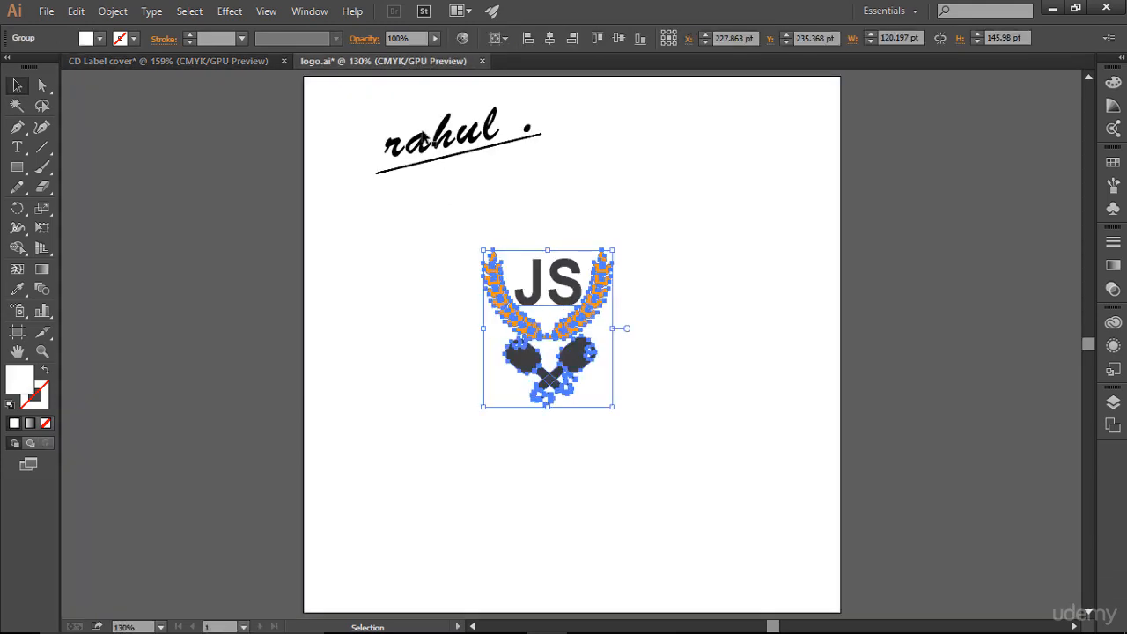
drag(385, 105, 416, 516)
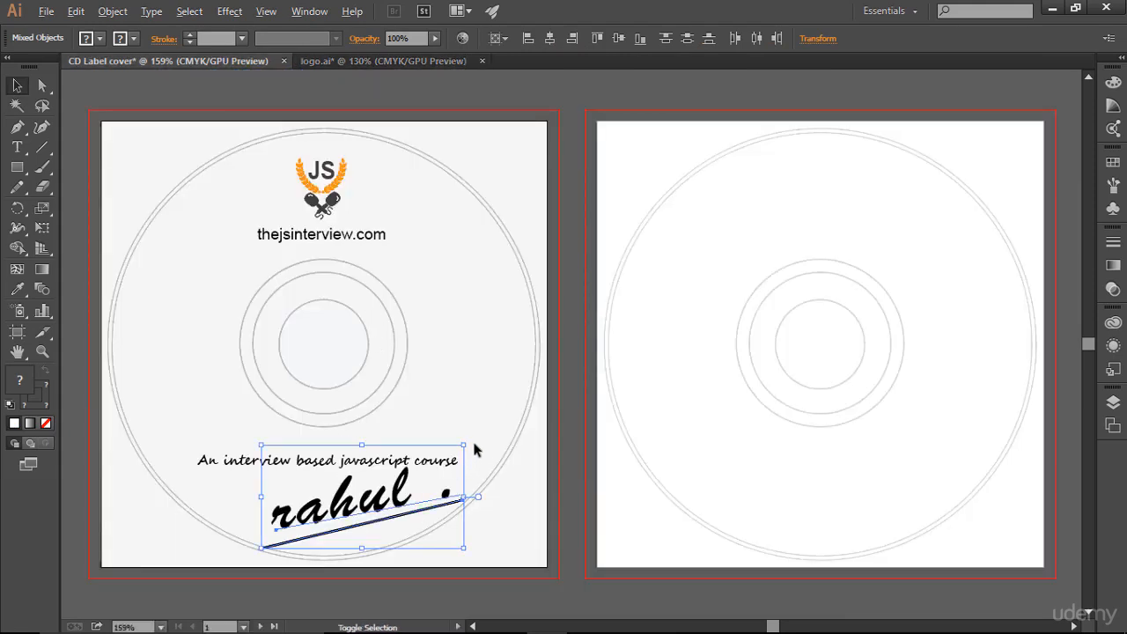
drag(464, 445, 319, 506)
click(728, 424)
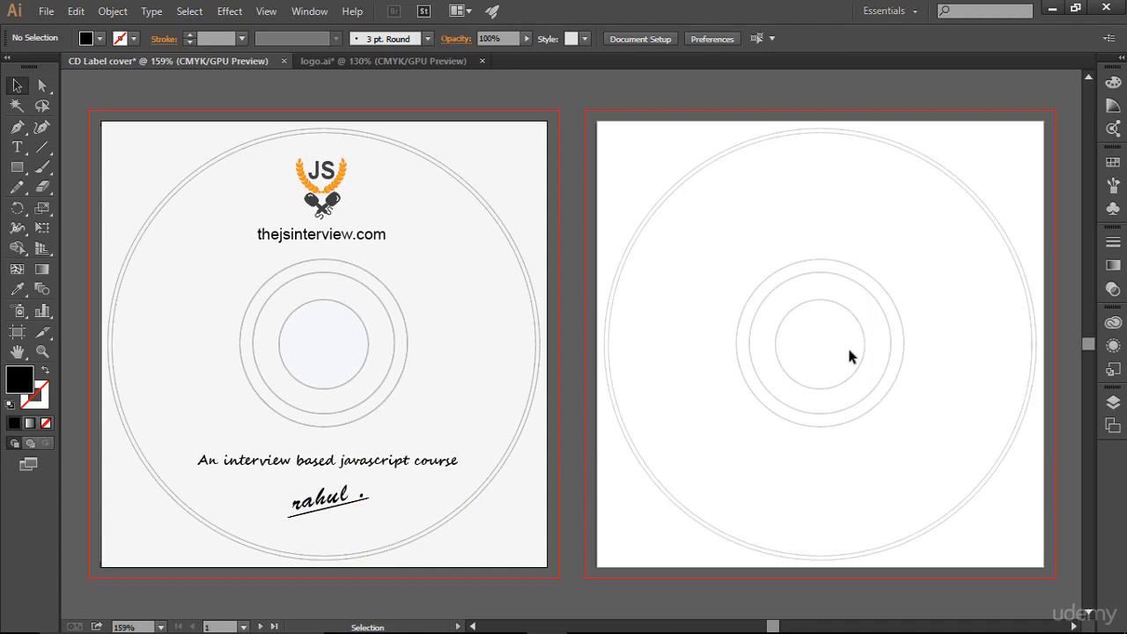
Recolor the course tagline with the saved dark gray swatch and deselect it.
click(364, 467)
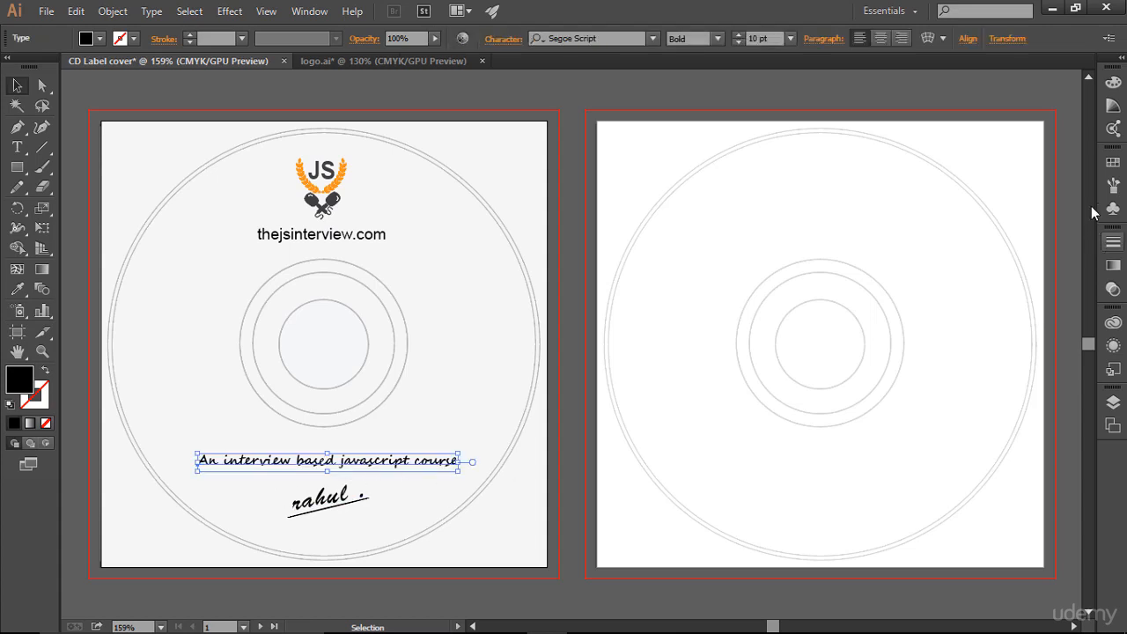
click(1114, 164)
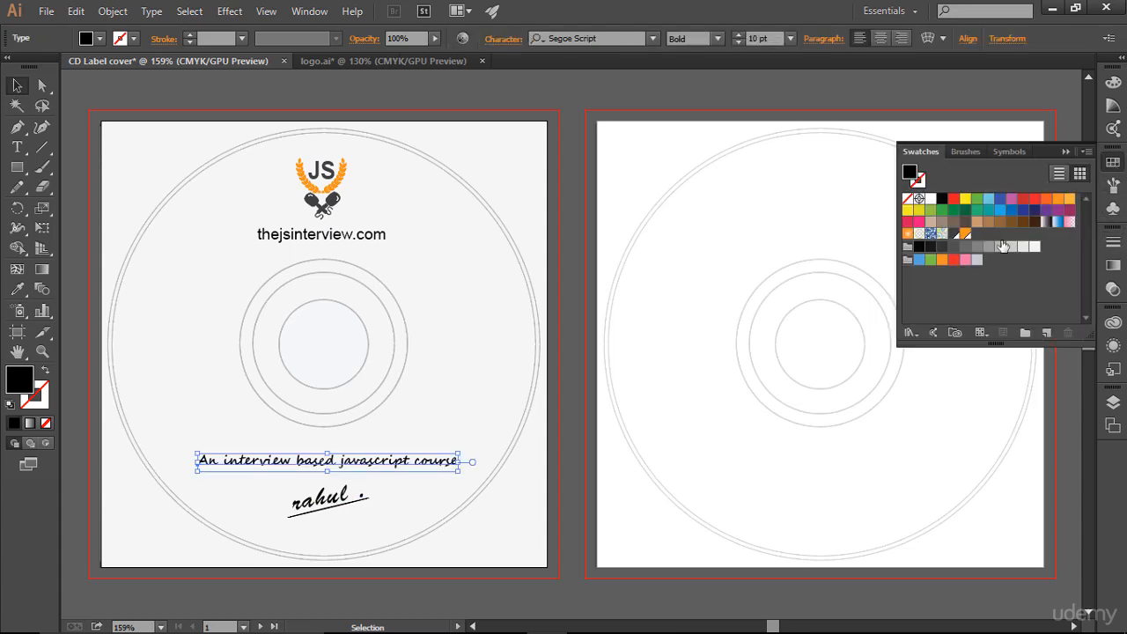
click(953, 233)
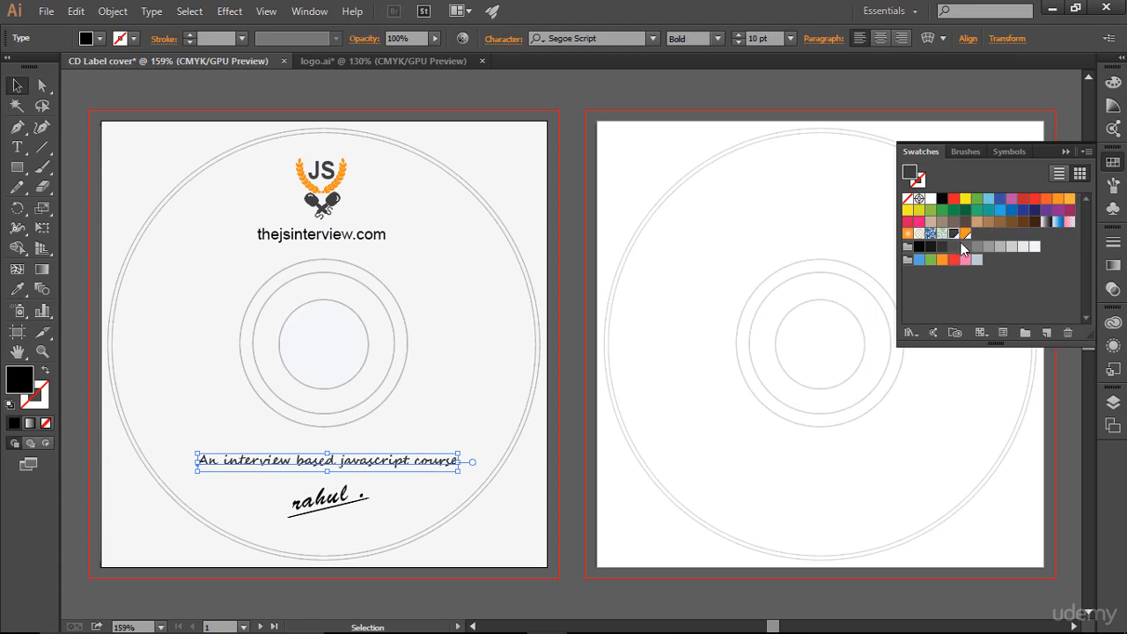
click(1064, 156)
click(848, 310)
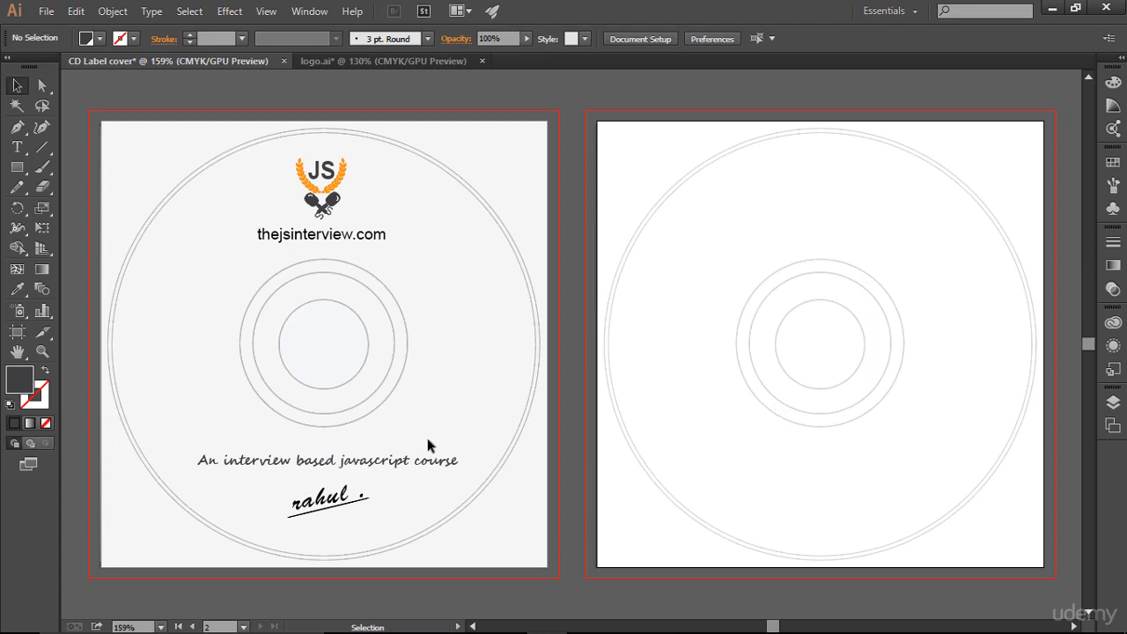
Add the text "PREMIUM EDITION" on the first artboard.
click(17, 147)
text(PREMIUM EDI)
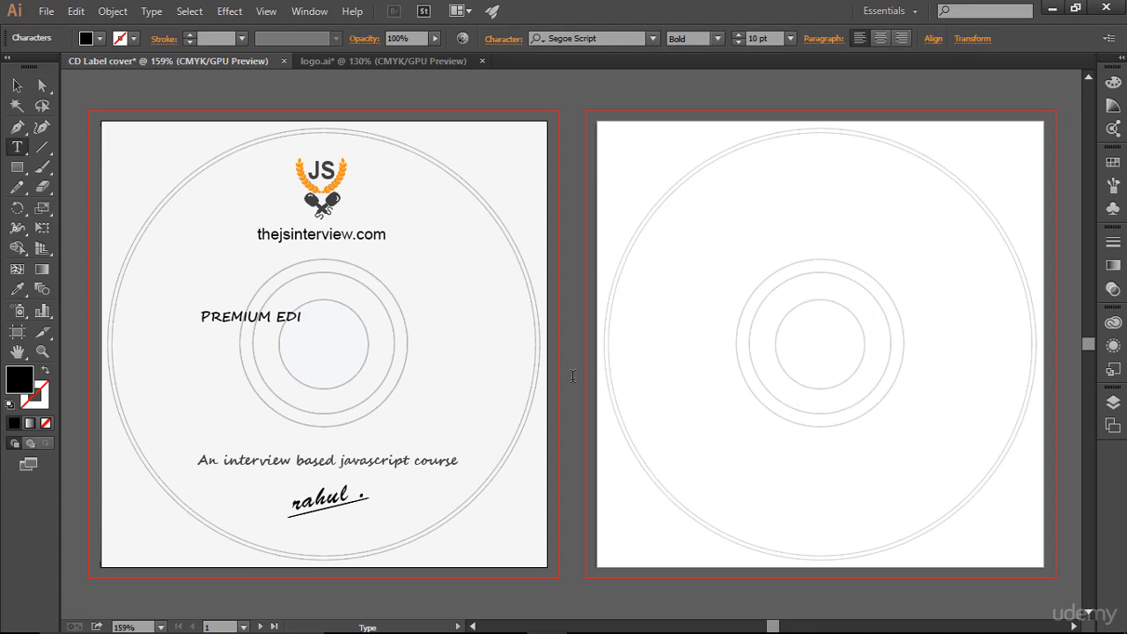
text(TION)
ctrl+click(512, 375)
Change the font of the "PREMIUM EDITION" text to Arial Regular.
key(ctrl+a)
click(601, 39)
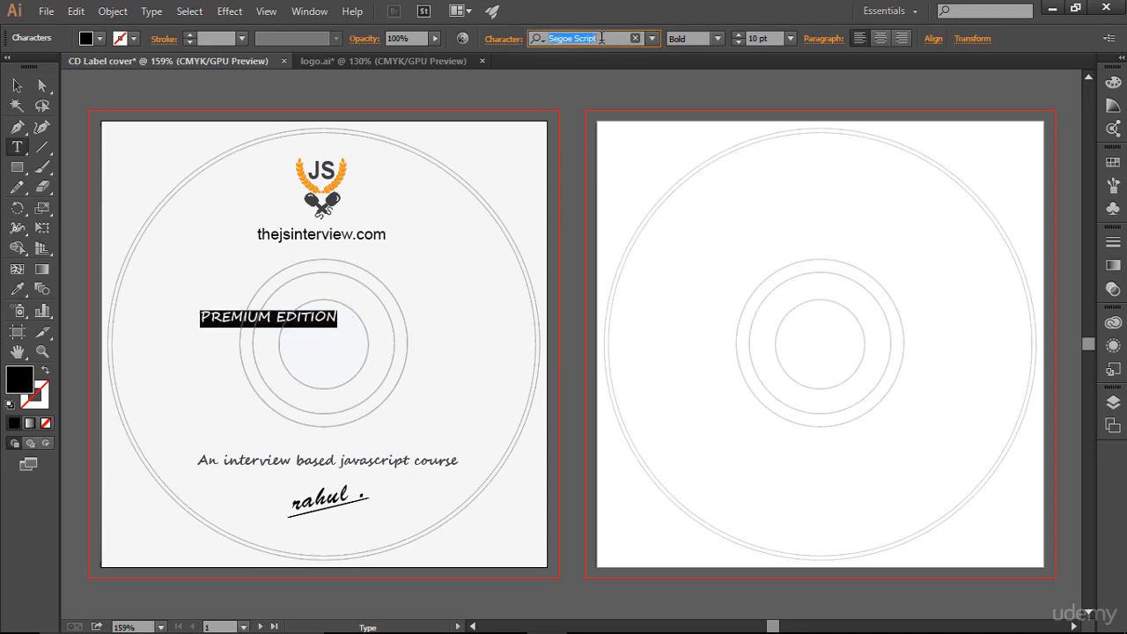
text(Arial)
key(Down)
key(Down)
key(Down)
key(Down)
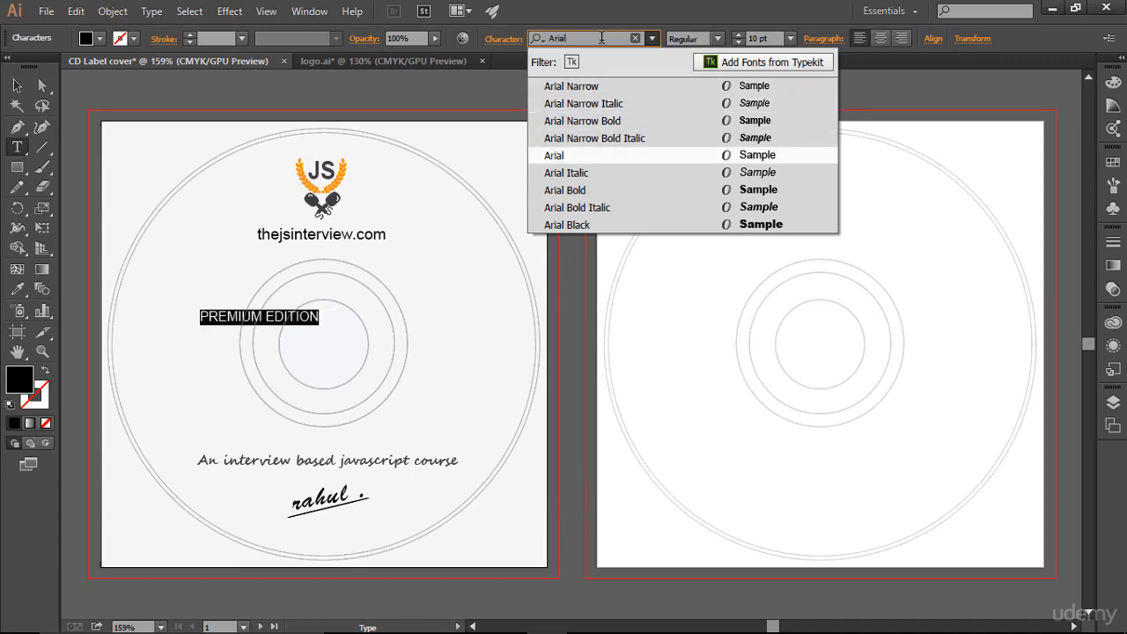
key(Return)
key(Right)
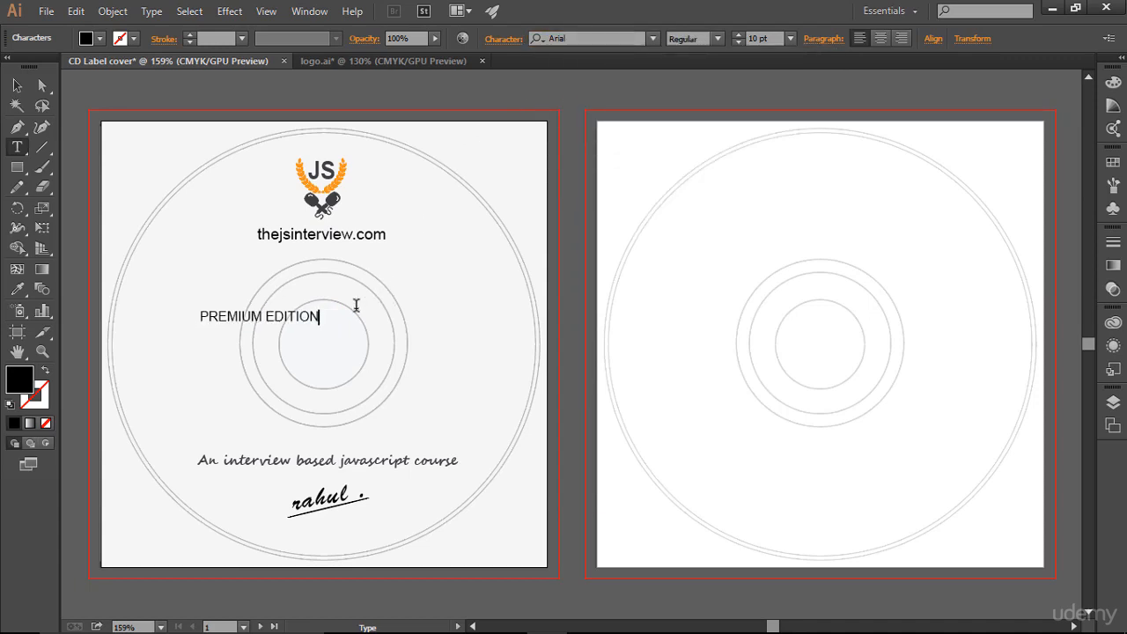
Place the "PREMIUM EDITION" text in the gap between the disc's left edge and center rings, and set its size to 9 pt.
click(17, 85)
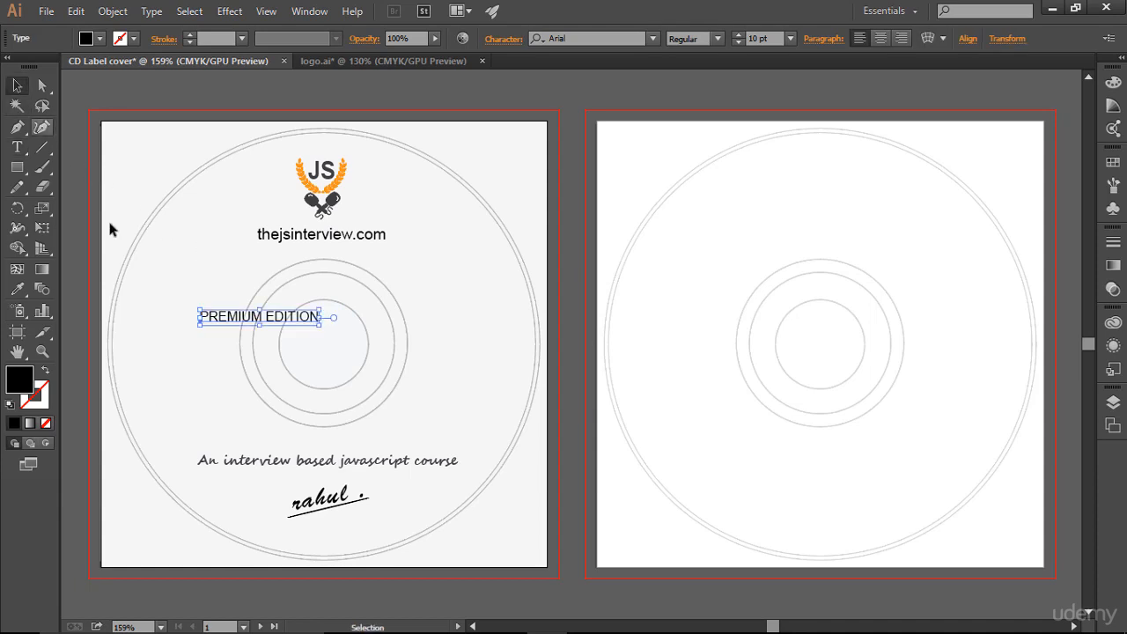
drag(220, 327, 174, 355)
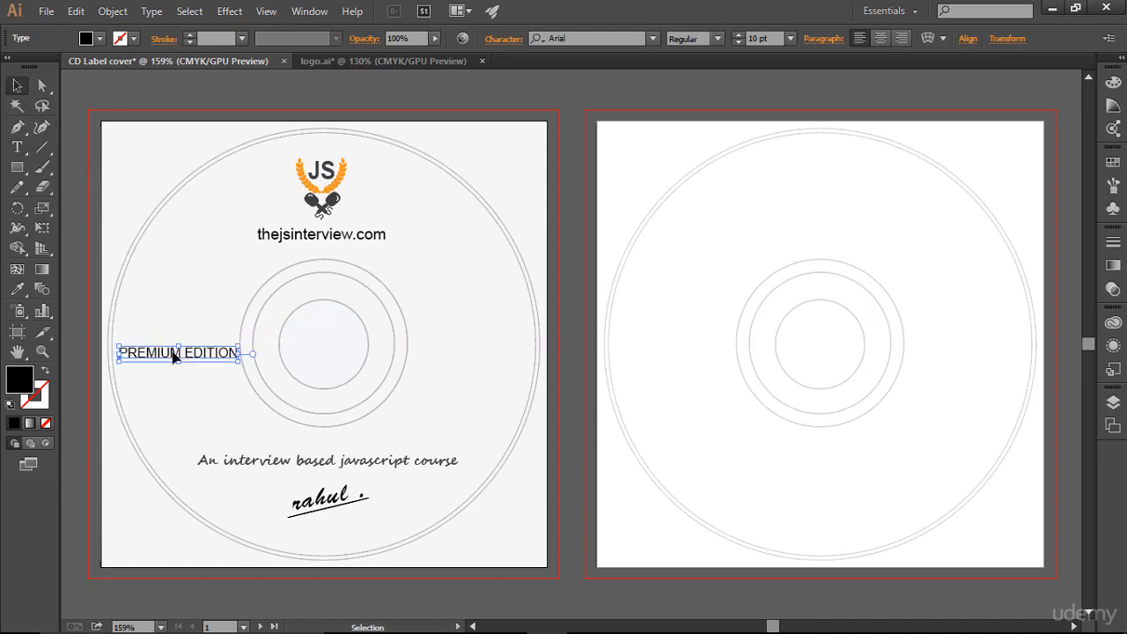
click(738, 42)
key(Up)
key(Up)
key(Up)
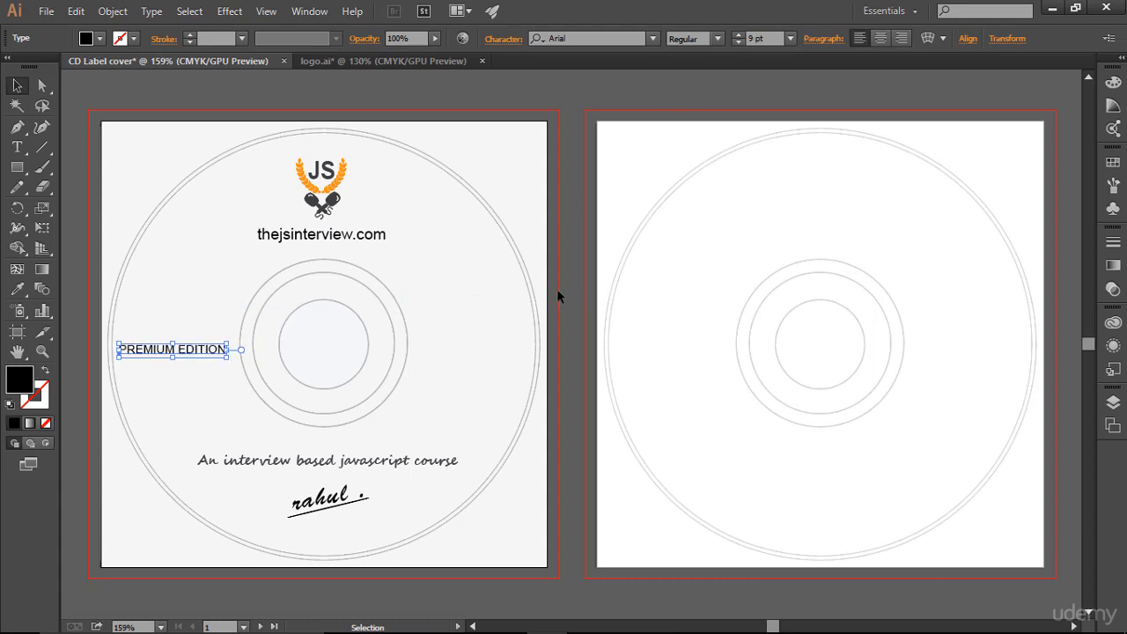
click(529, 410)
drag(209, 355, 211, 355)
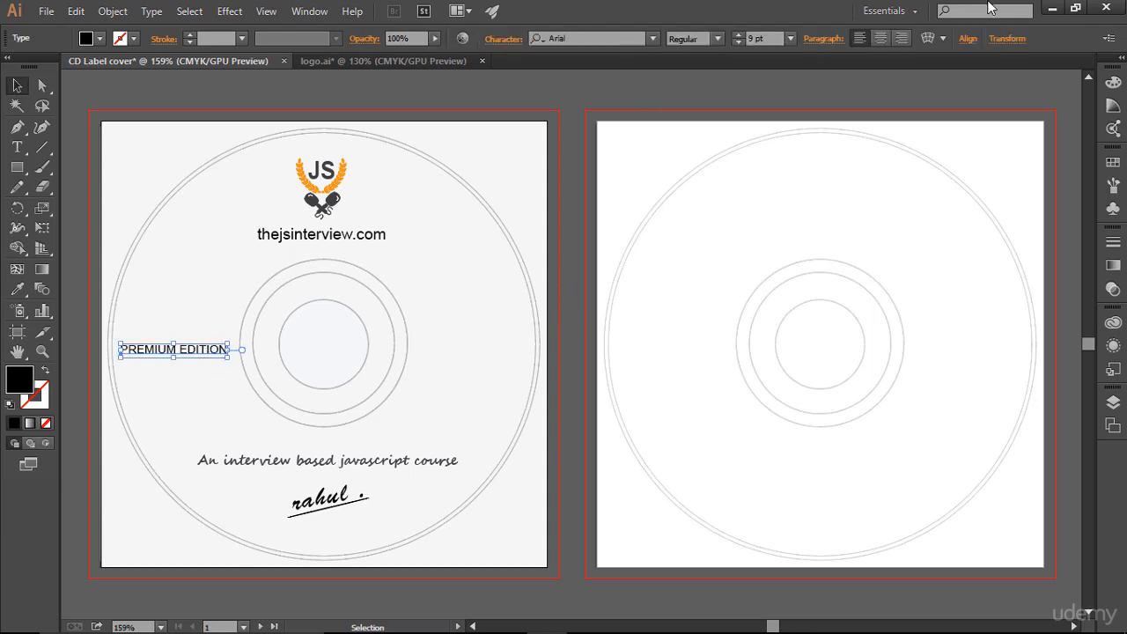
Change the "PREMIUM EDITION" text's font style to Bold and deselect it.
click(720, 39)
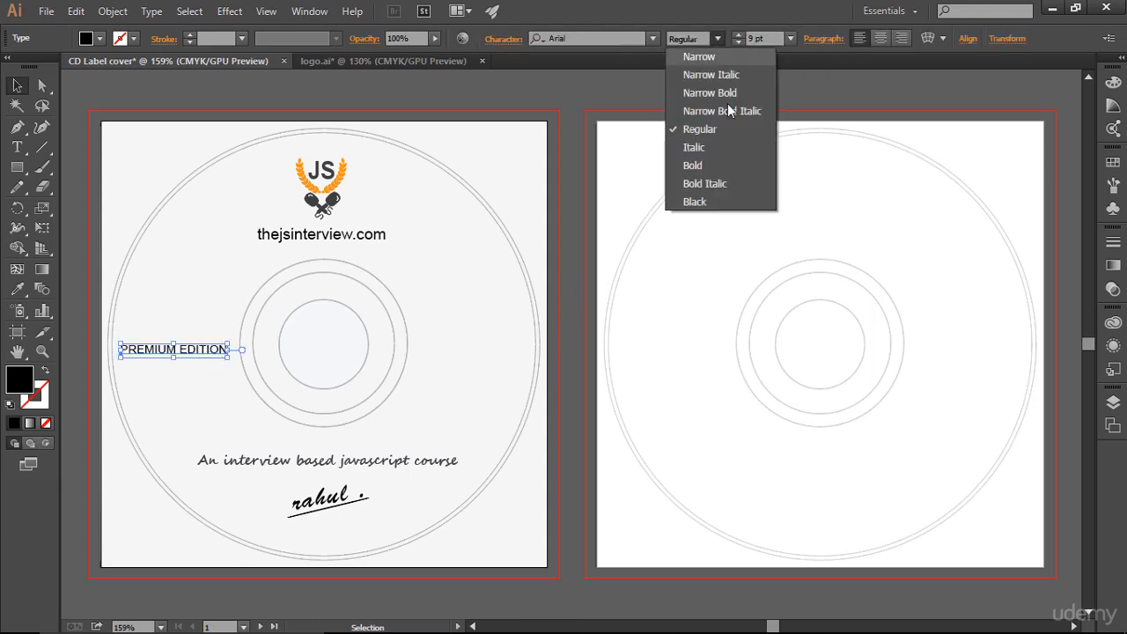
click(702, 155)
click(793, 308)
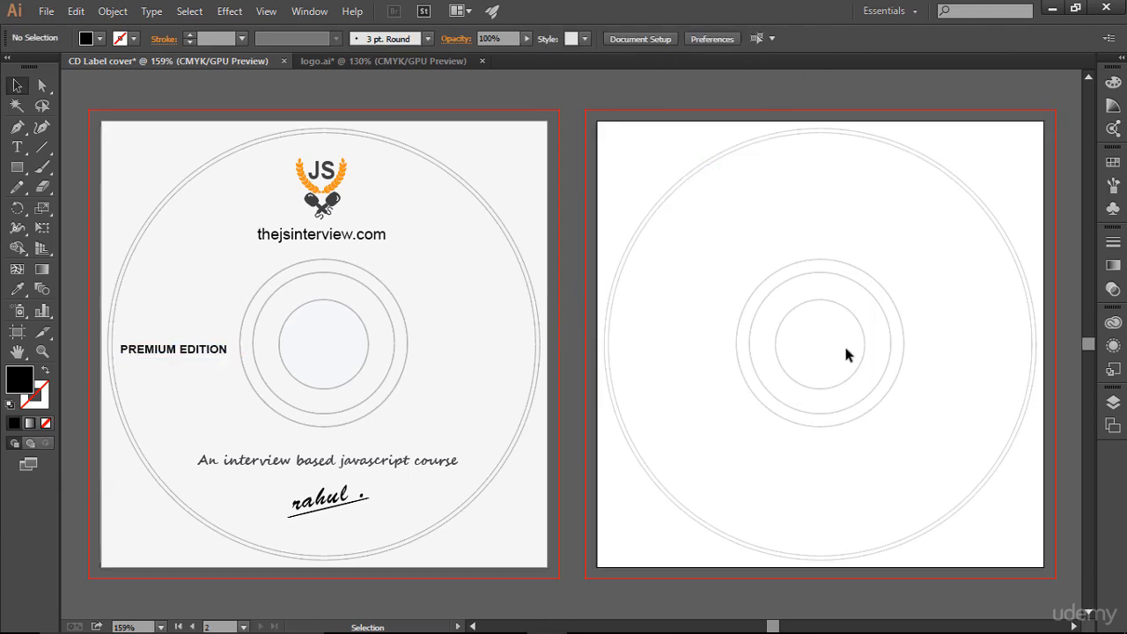
Recolor the "PREMIUM EDITION" text with the saved dark gray swatch and deselect it.
click(216, 355)
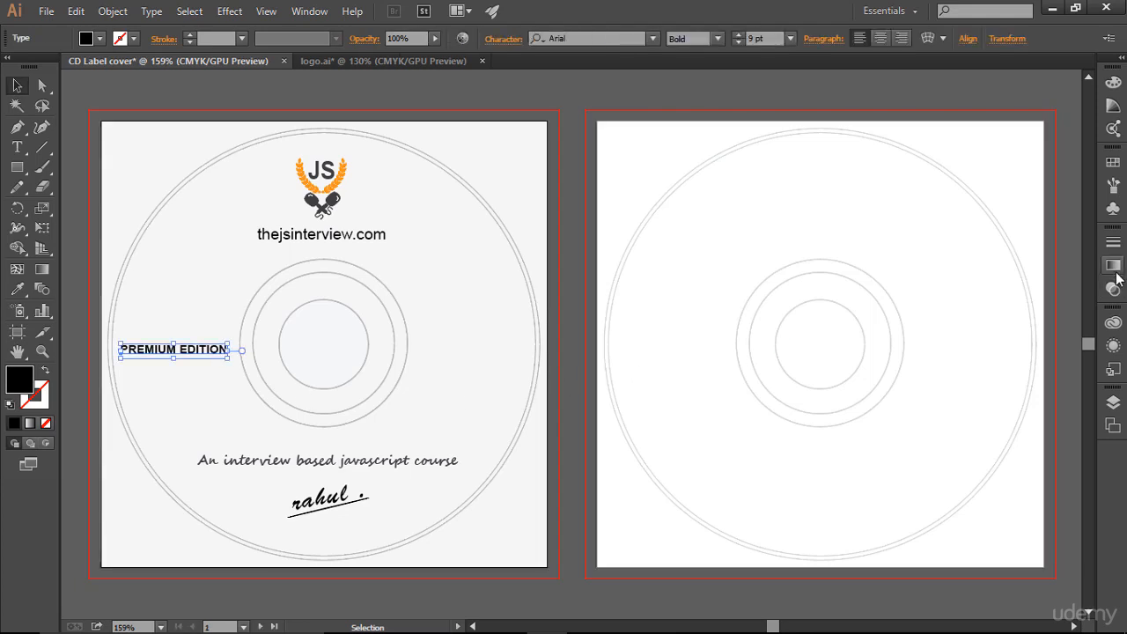
click(1114, 163)
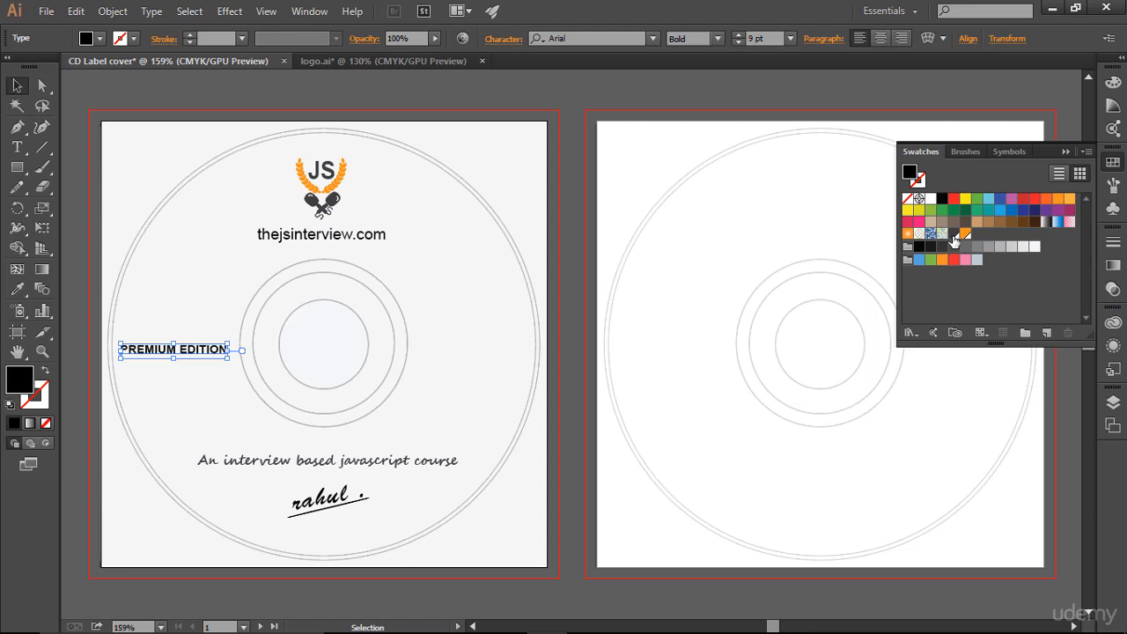
click(954, 235)
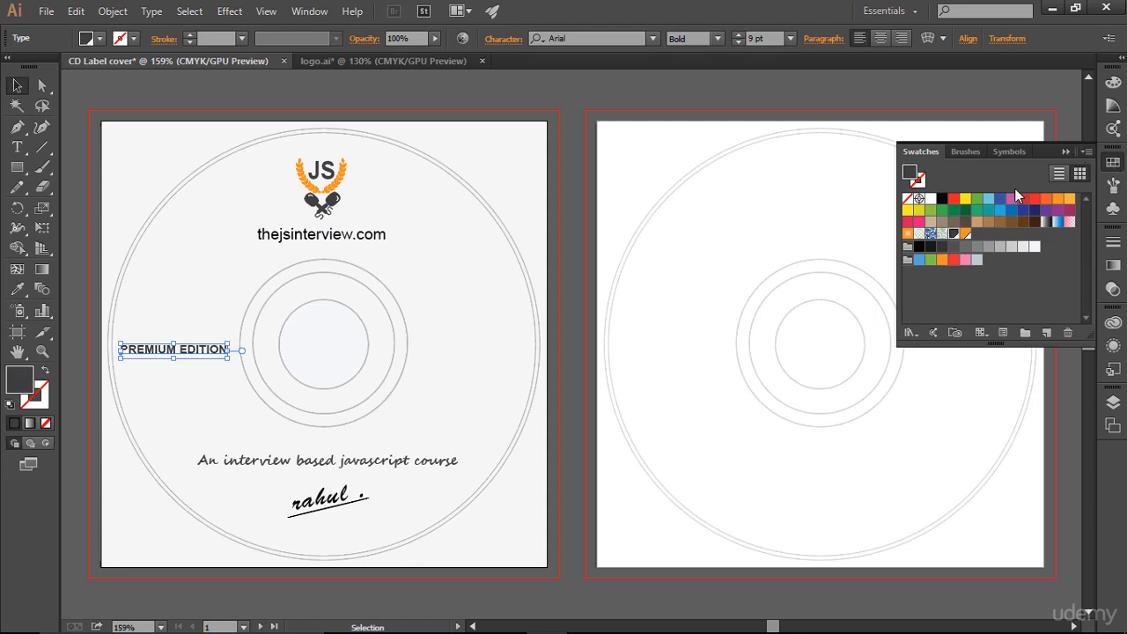
click(1066, 151)
click(944, 338)
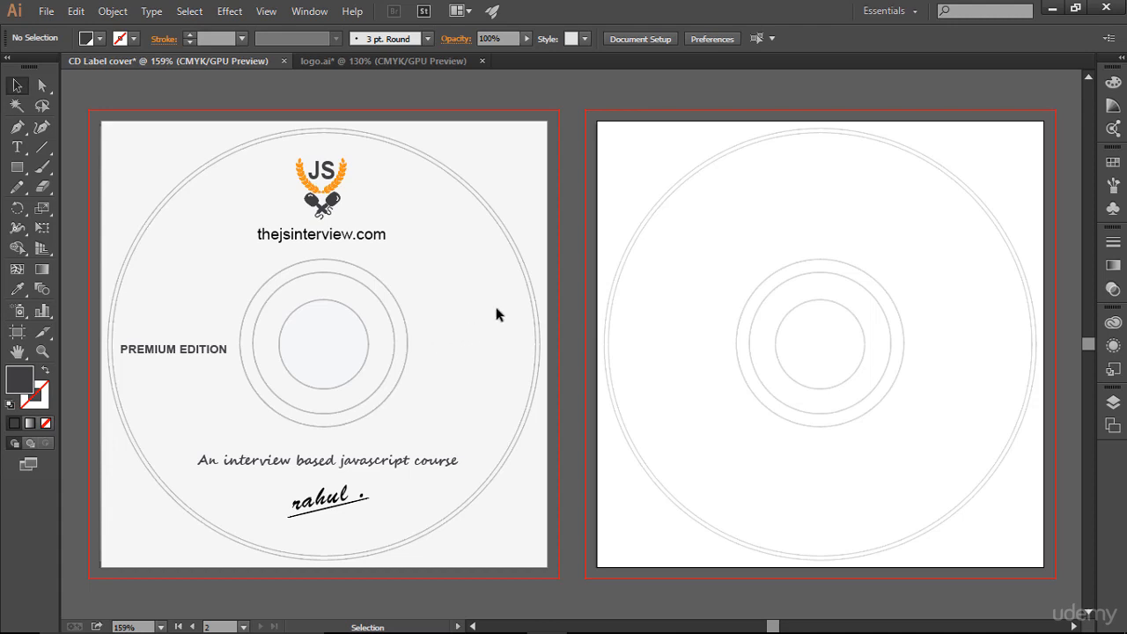
Open QR code.svg from the Buisness Card folder.
click(46, 11)
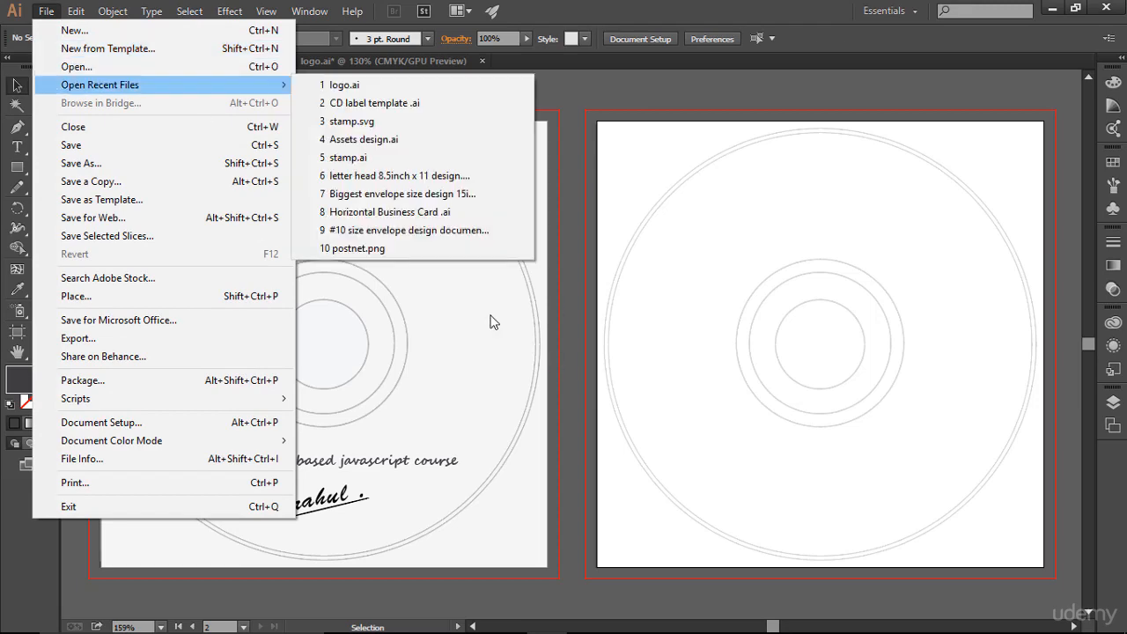
click(177, 67)
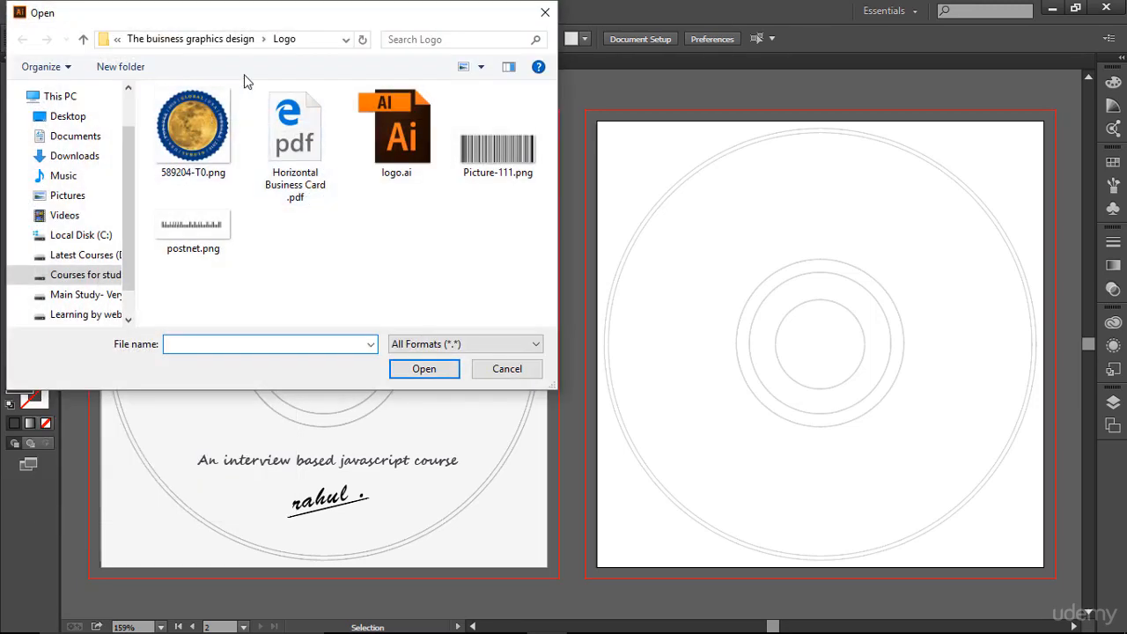
click(220, 39)
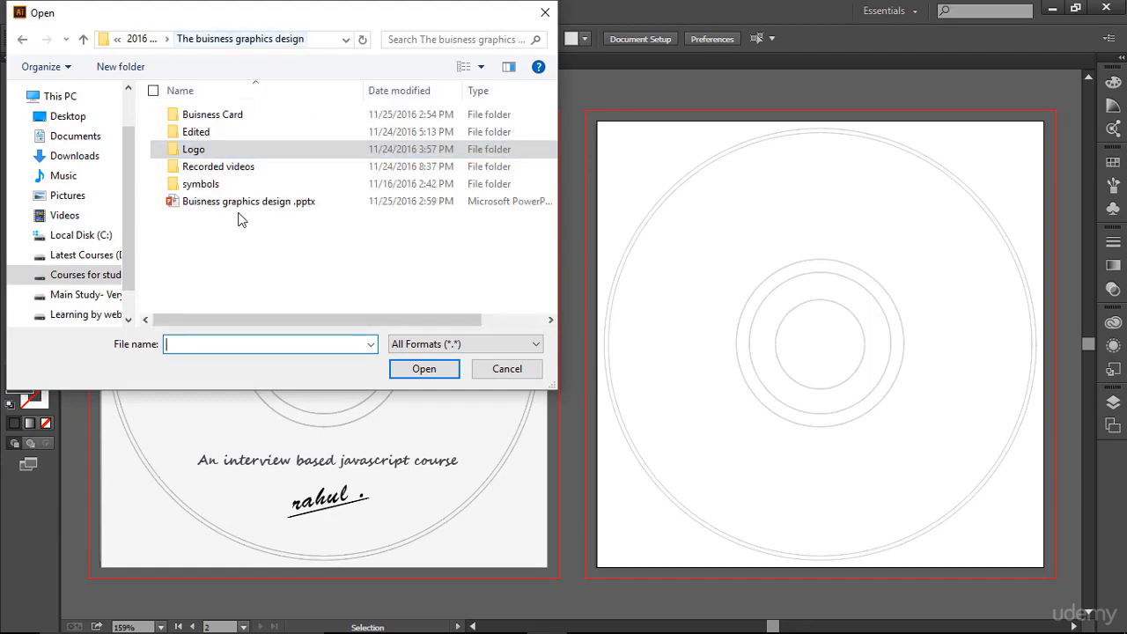
double_click(222, 121)
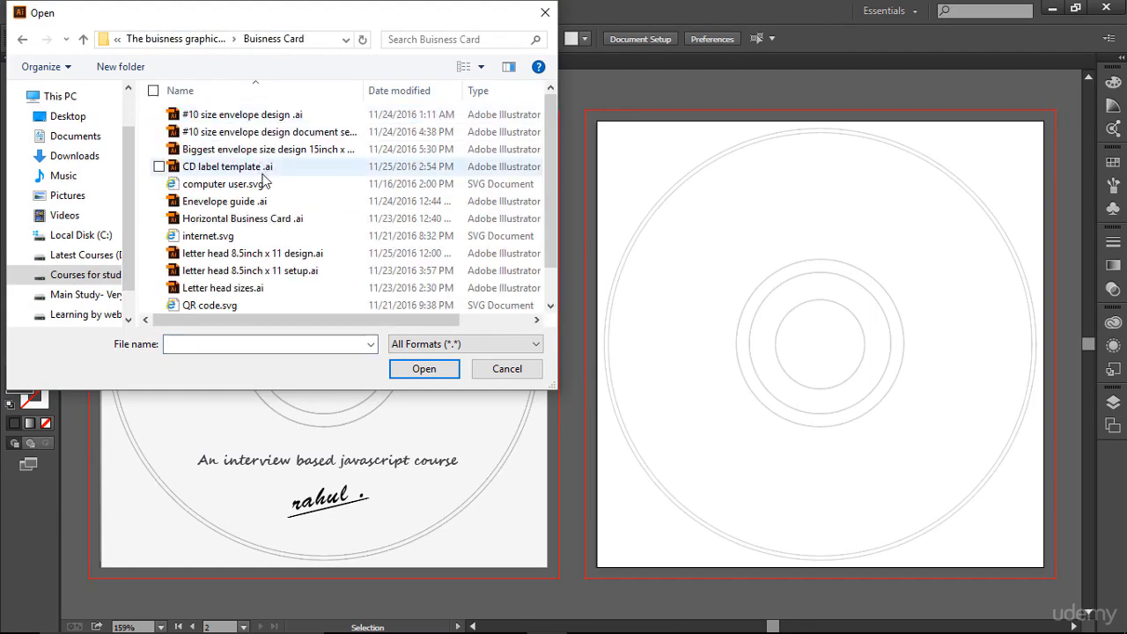
double_click(270, 308)
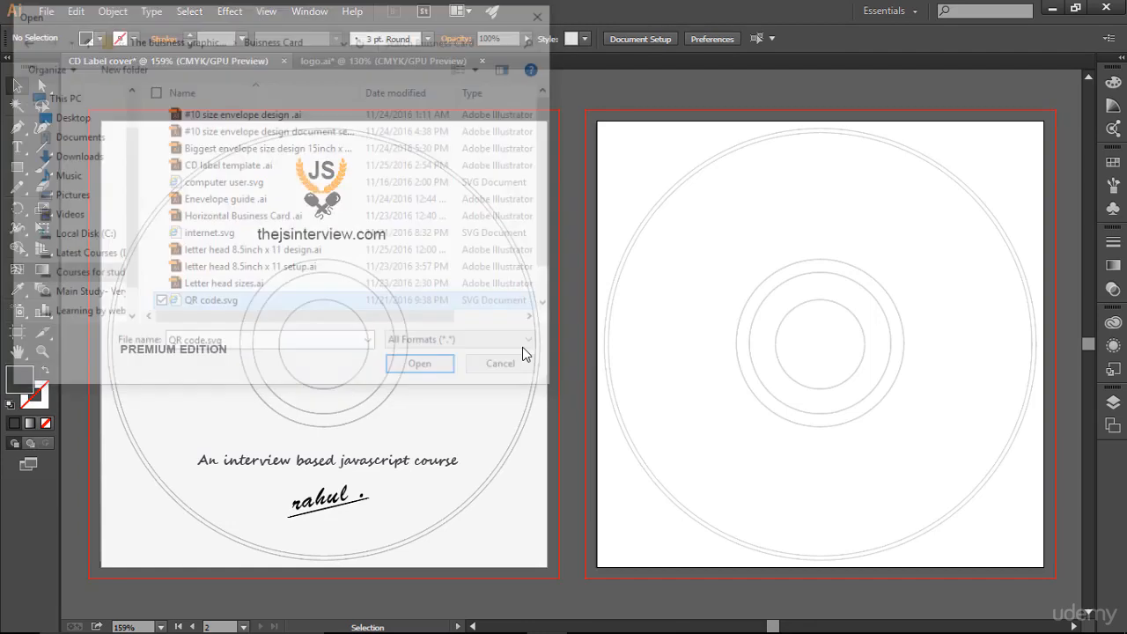
Bring the upper QR code icon into the CD label document and place it right of the disc's center rings.
scroll(352, 401, down, 3)
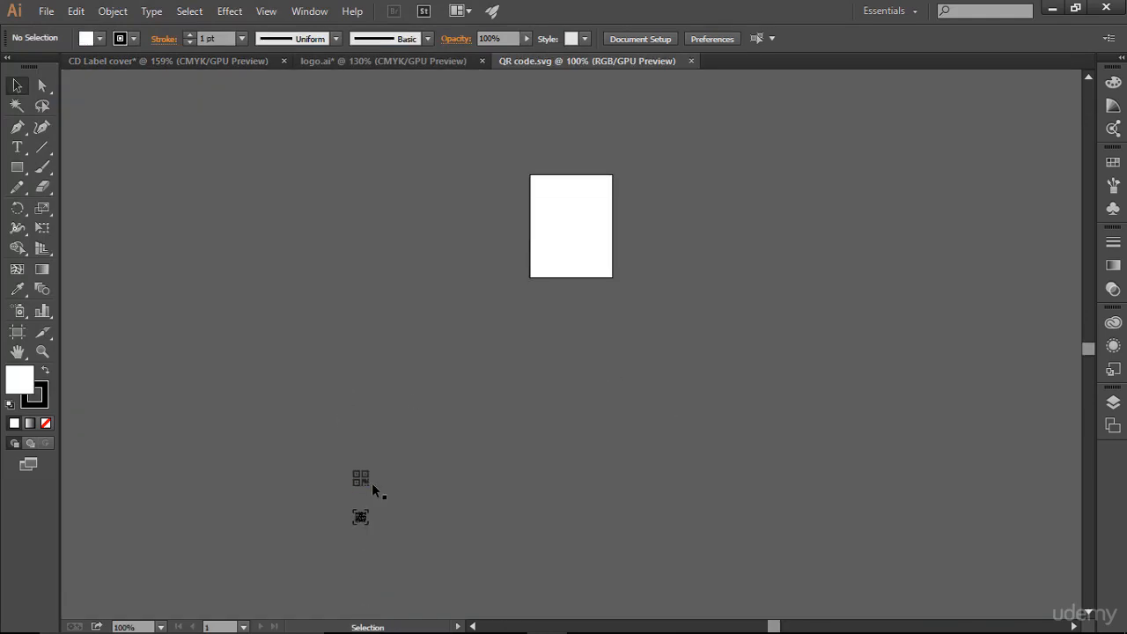
click(363, 481)
drag(363, 481, 467, 343)
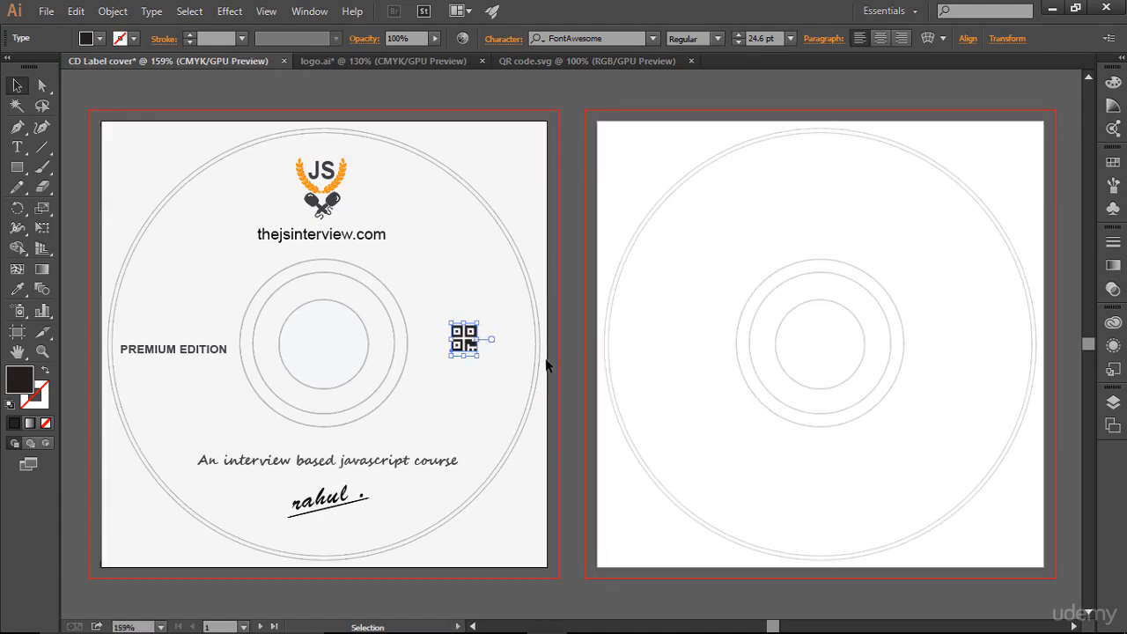
Nudge the QR code icon right toward the disc's outer edge and deselect it.
key(Right)
key(Right)
key(Right)
key(Right)
key(Right)
key(Right)
key(Right)
key(Right)
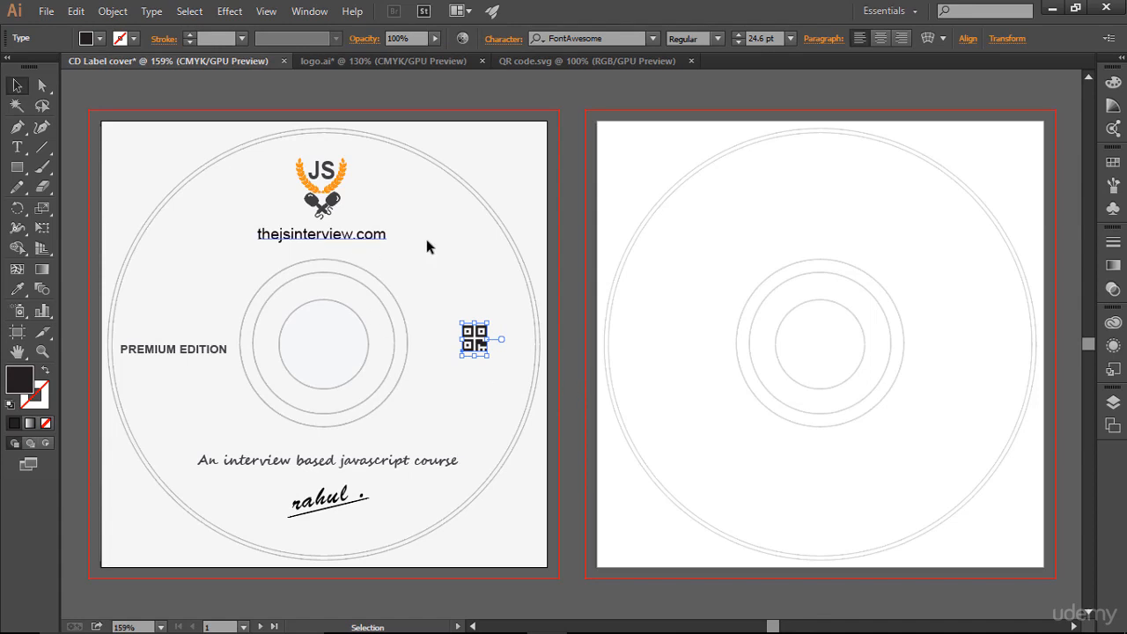
click(749, 445)
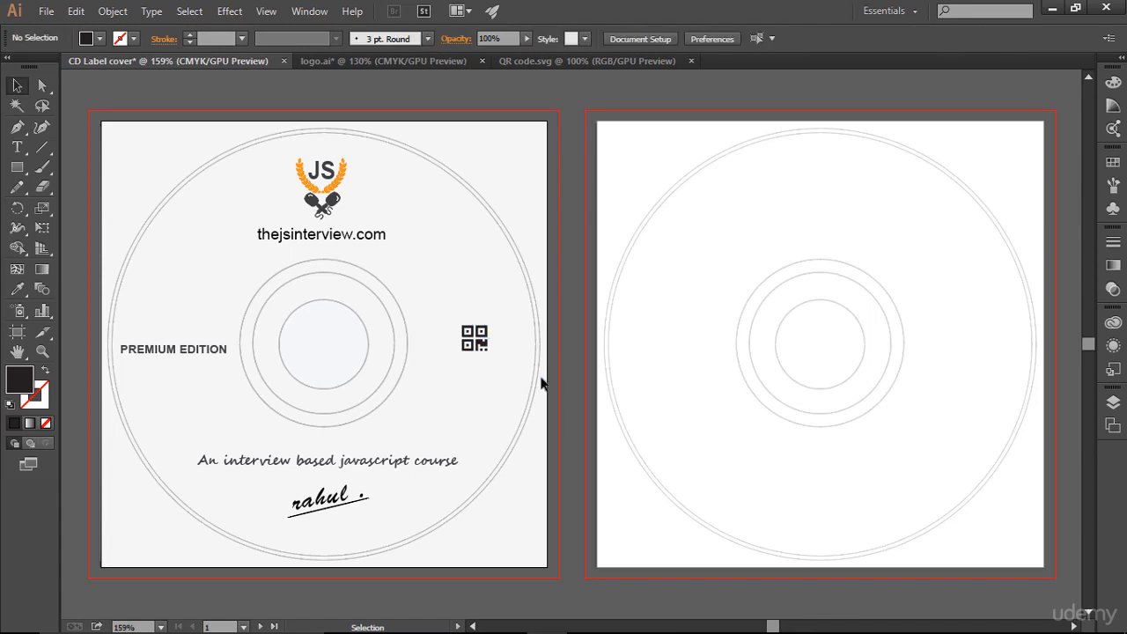
Scale the QR code icon down slightly and deselect it.
click(489, 361)
drag(487, 351, 535, 376)
click(589, 493)
Nudge the QR code icon slightly down and right to line it up with the "PREMIUM EDITION" text.
click(184, 359)
click(474, 342)
key(Down)
key(Down)
key(Down)
key(Right)
key(Right)
click(626, 384)
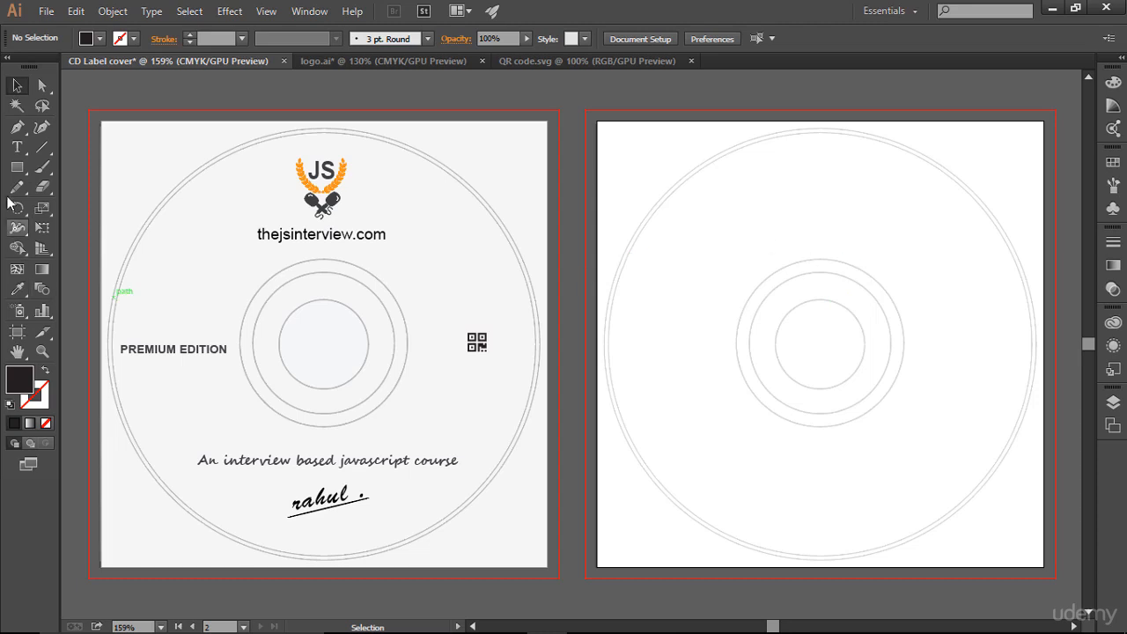
Draw a rectangle covering the second artboard, fill it with the dark gray gradient swatch, and deselect it.
drag(17, 166, 53, 168)
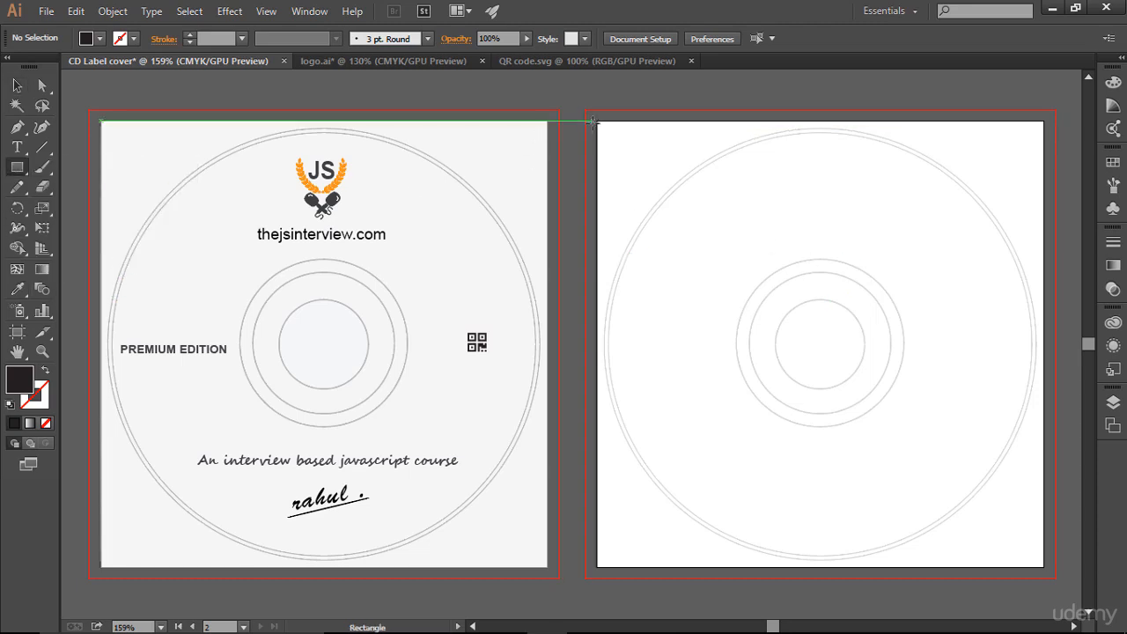
drag(598, 121, 1046, 566)
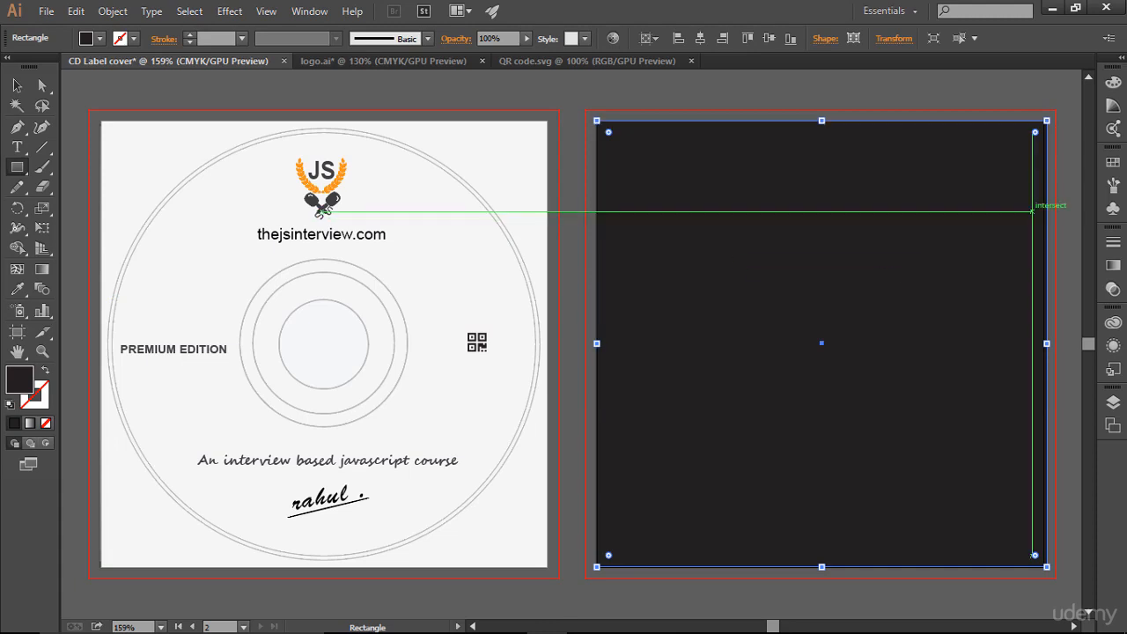
click(1114, 162)
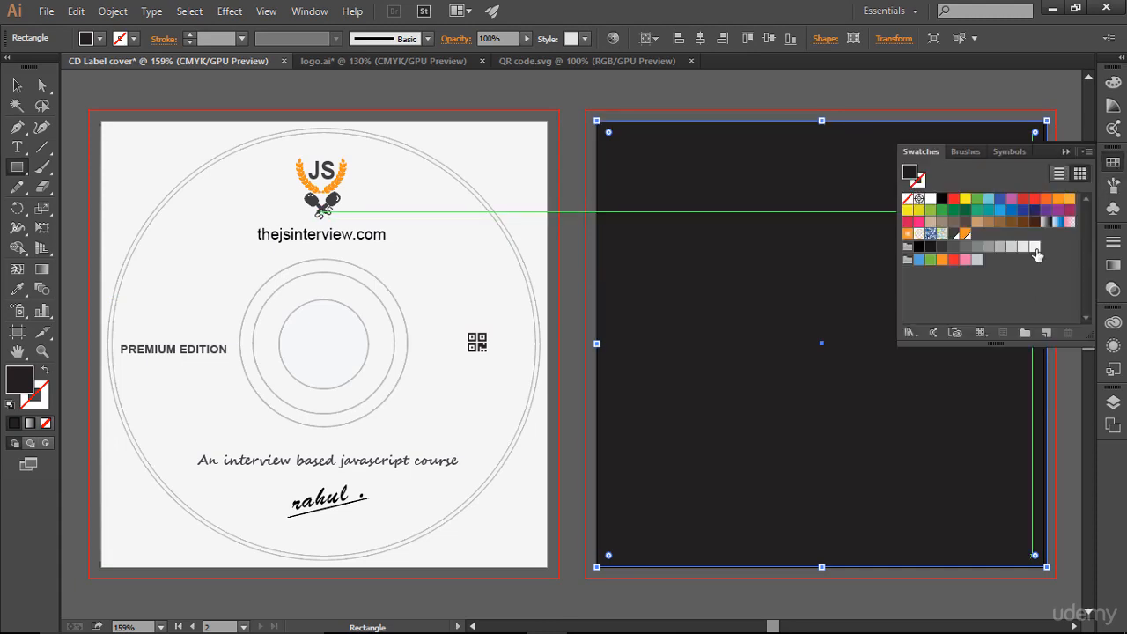
click(955, 234)
click(1066, 147)
click(17, 85)
click(520, 93)
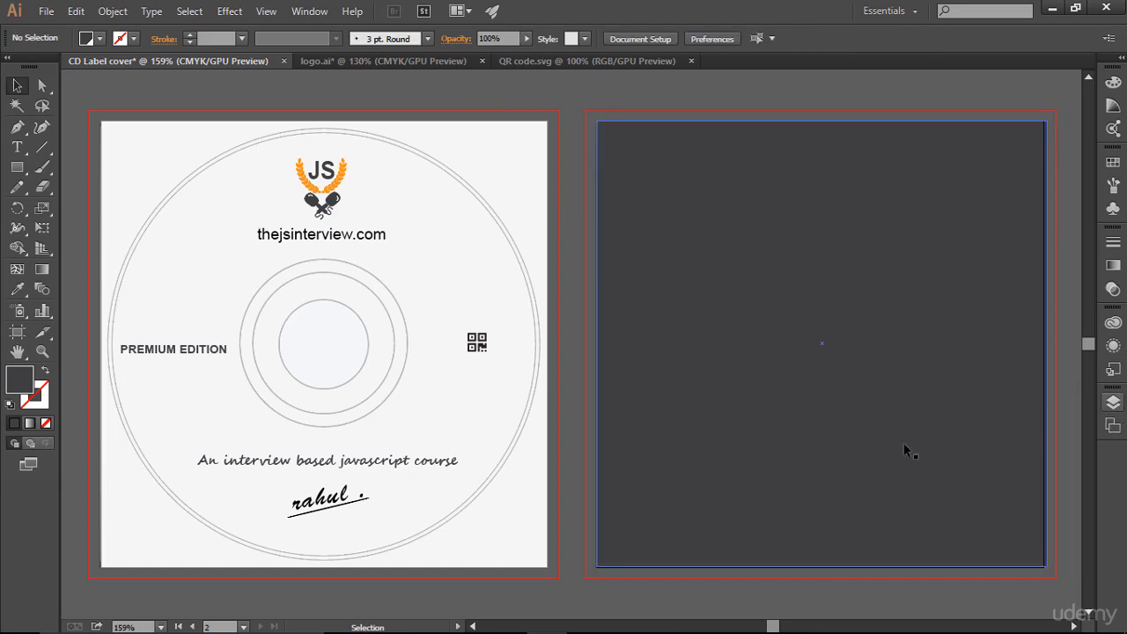
Move the dark rectangle beneath the disc guide groups in Layer 1 and lock it.
click(1114, 403)
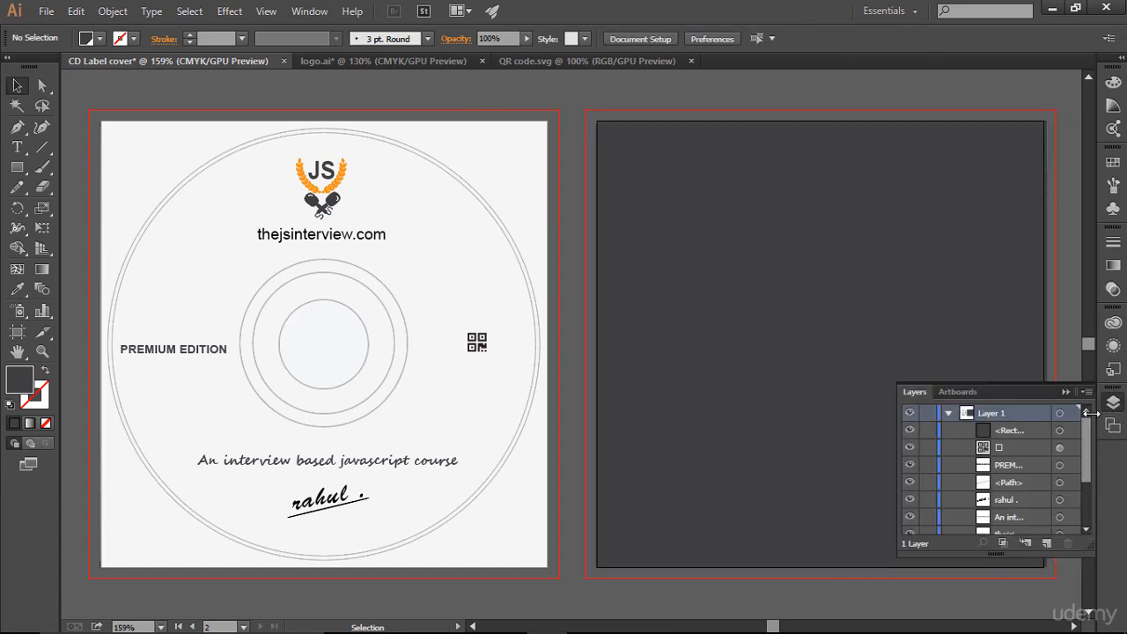
click(945, 408)
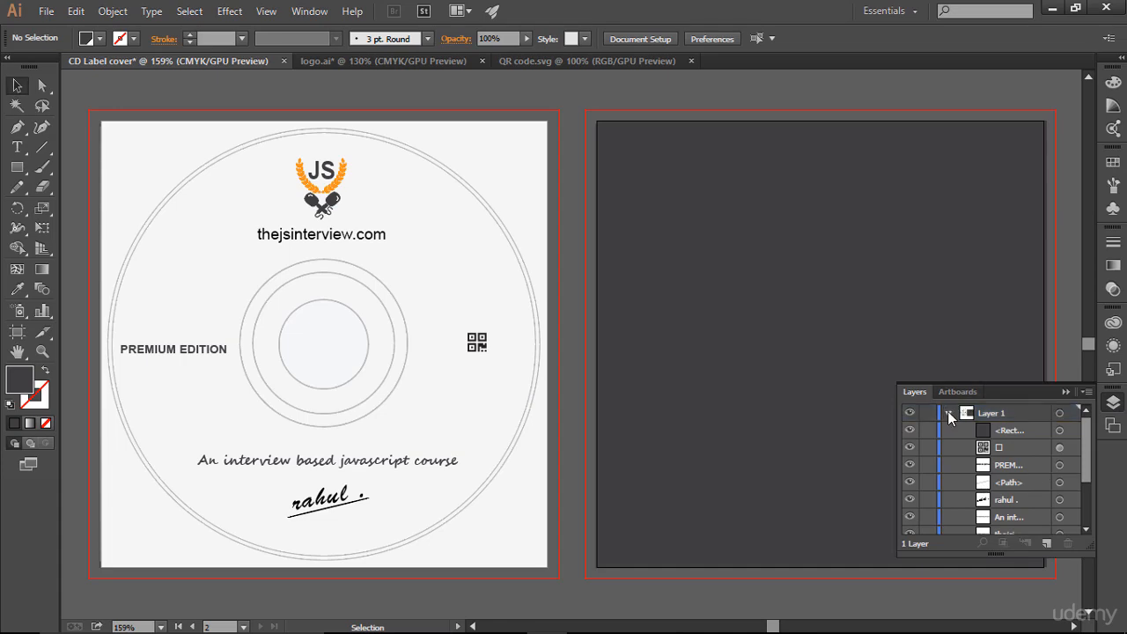
click(948, 414)
click(949, 413)
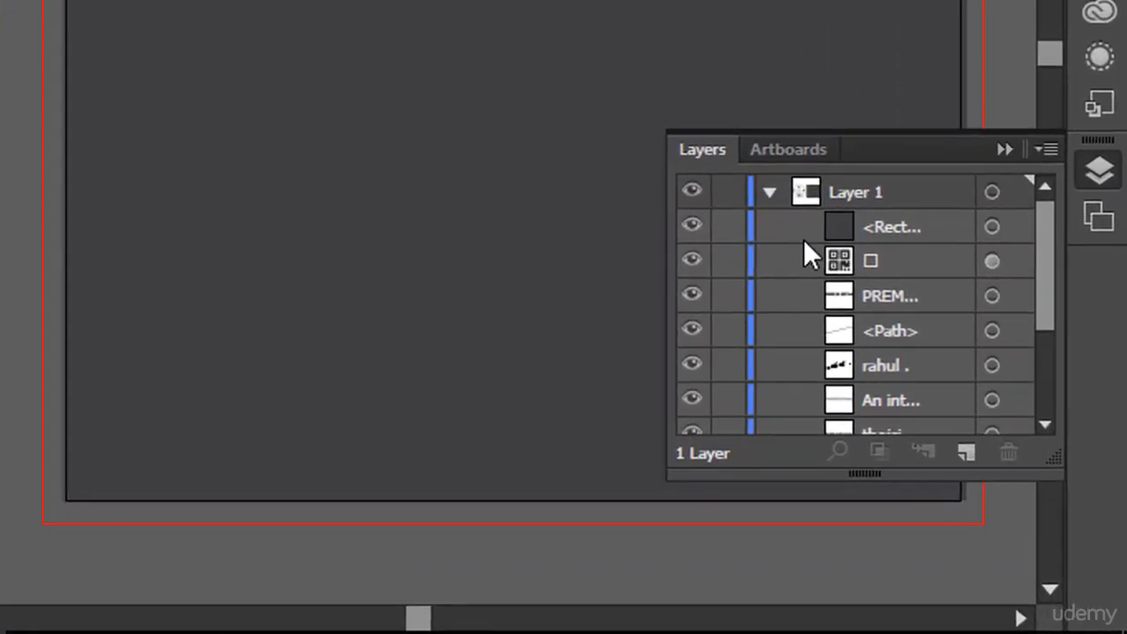
drag(909, 231, 900, 383)
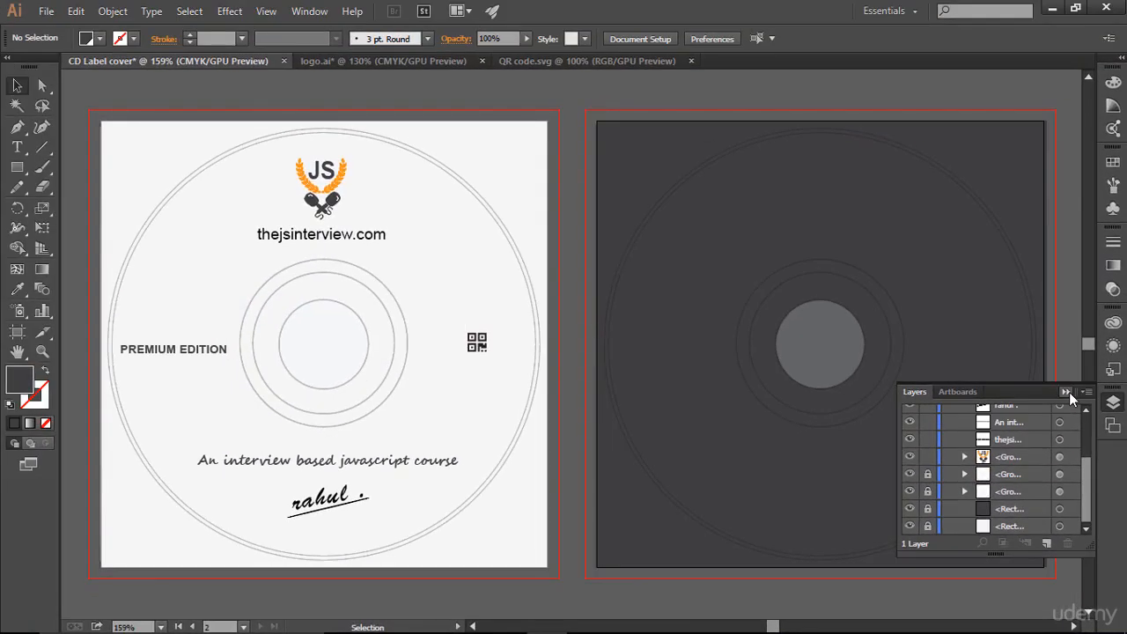
click(1066, 392)
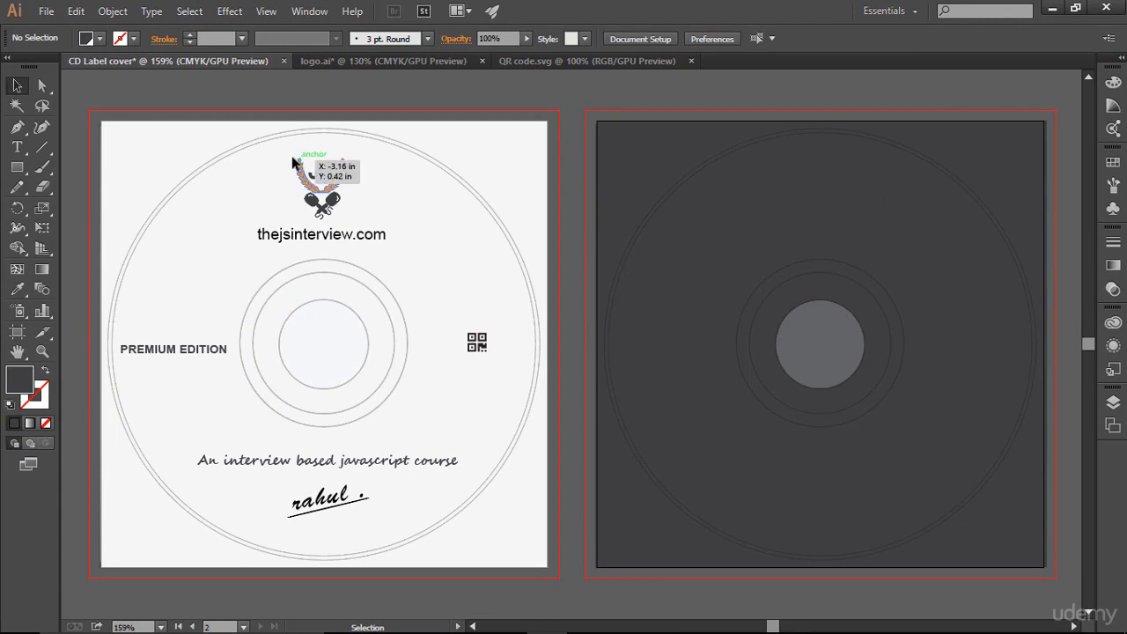
drag(356, 208, 401, 248)
drag(321, 202, 820, 190)
click(907, 257)
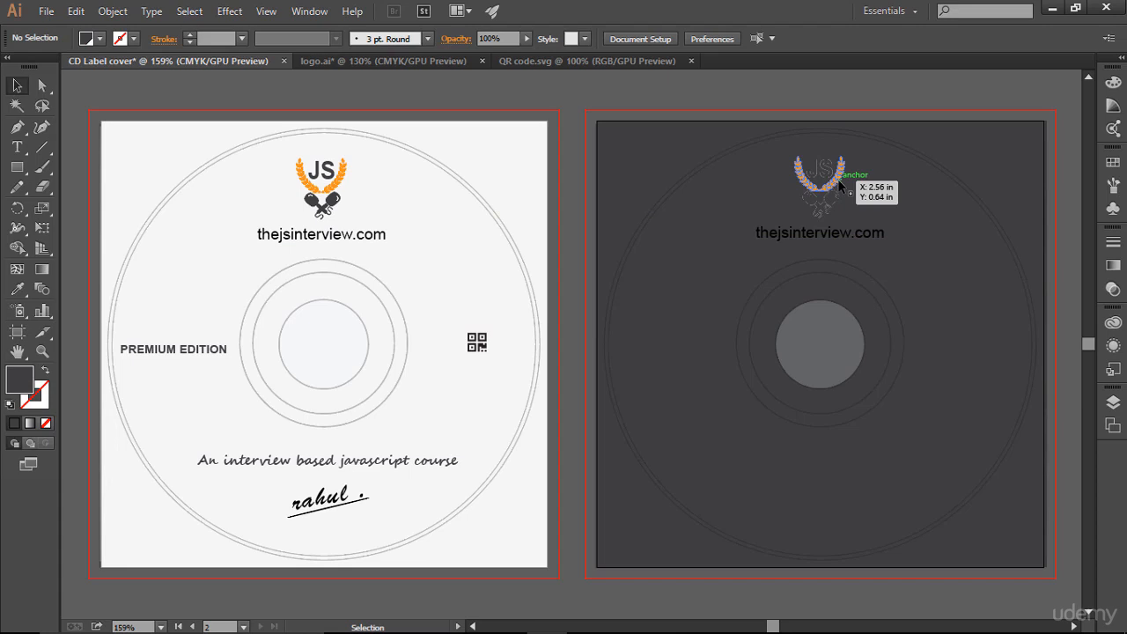
drag(731, 149, 864, 301)
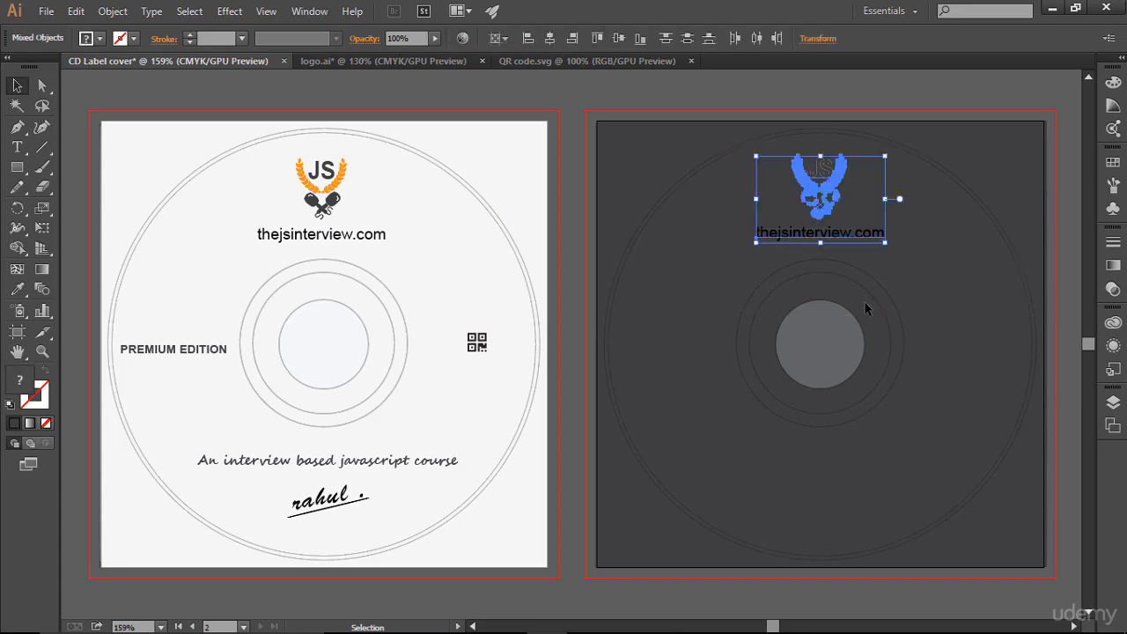
key(Delete)
Draw a circle on the upper-left part of the second disc and fill it with the lightest gray swatch.
drag(16, 167, 80, 208)
drag(665, 210, 763, 333)
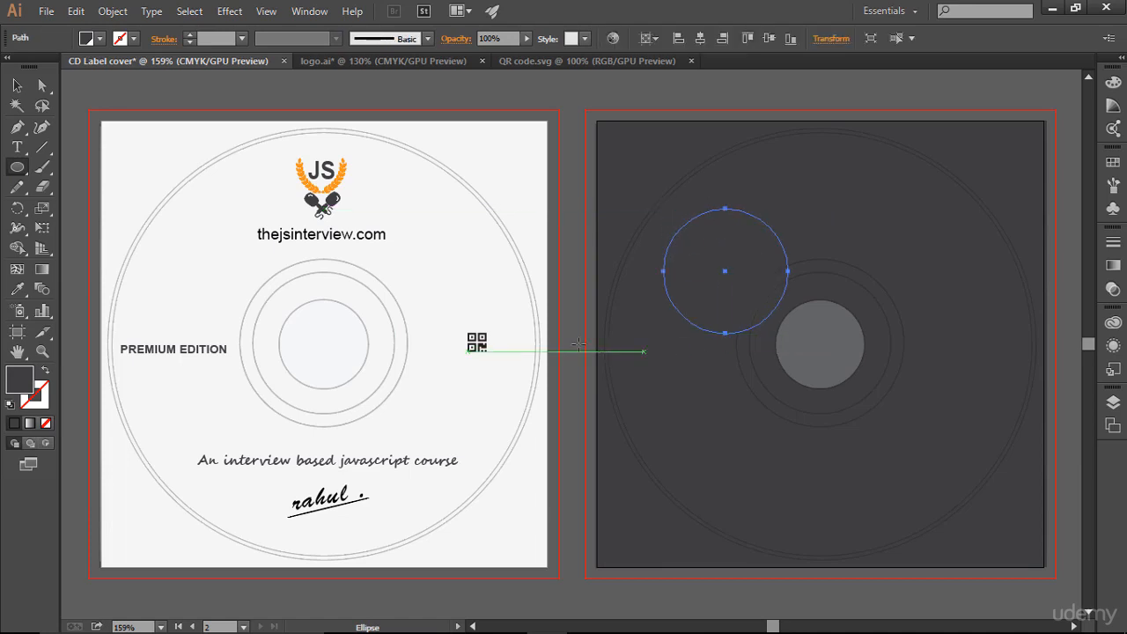
click(100, 38)
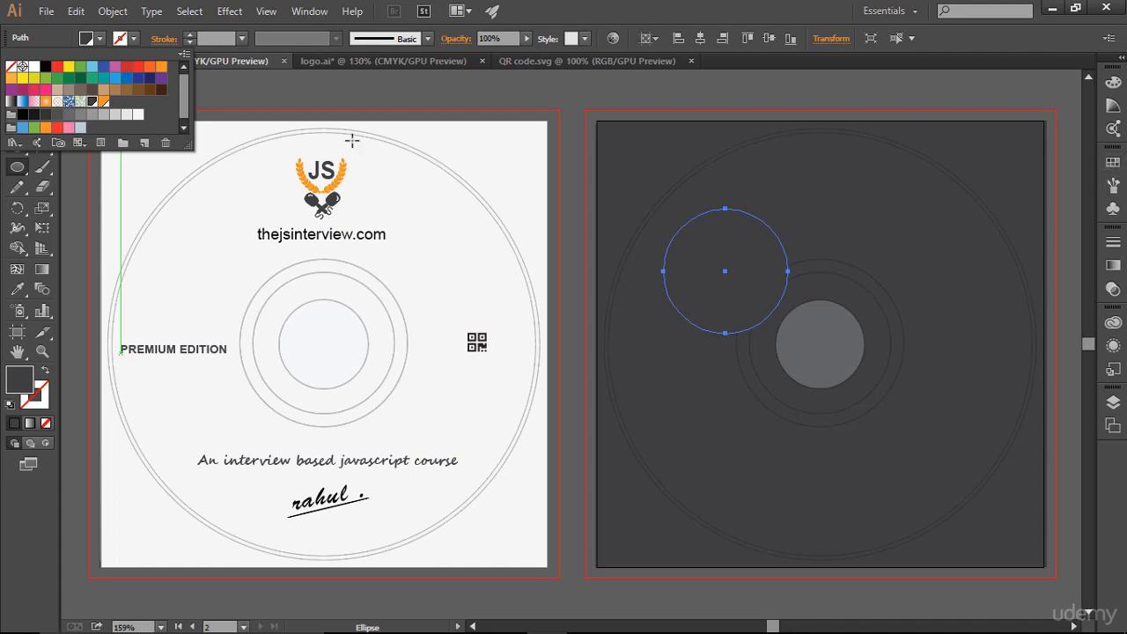
click(129, 114)
click(137, 115)
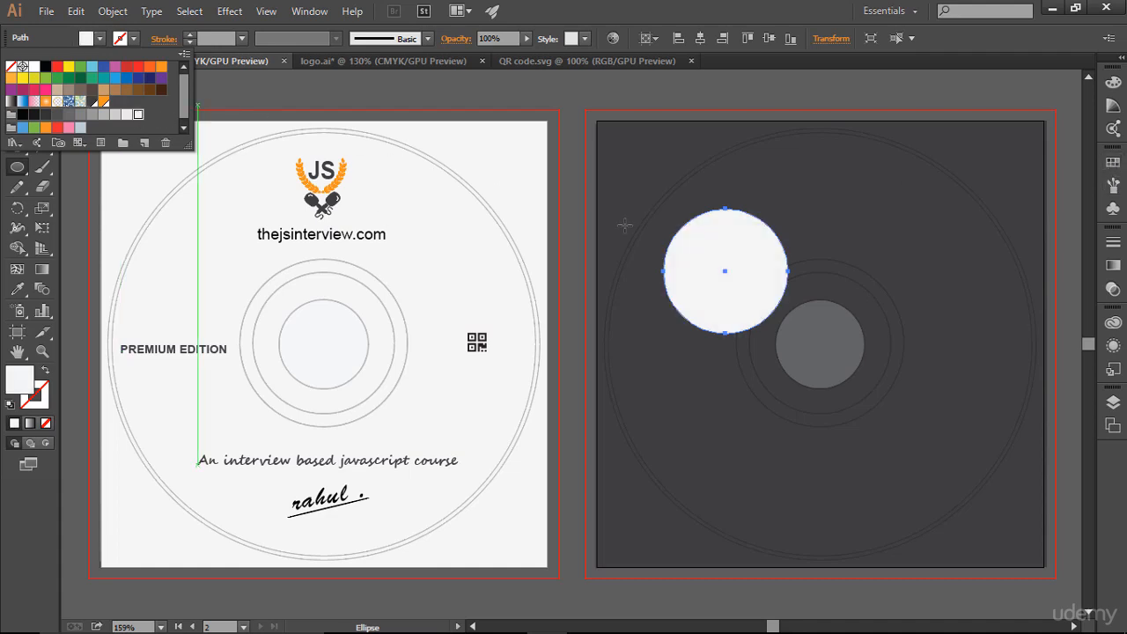
Scale the light circle down to about 0.72 in across and place it above and left of the center rings.
click(16, 85)
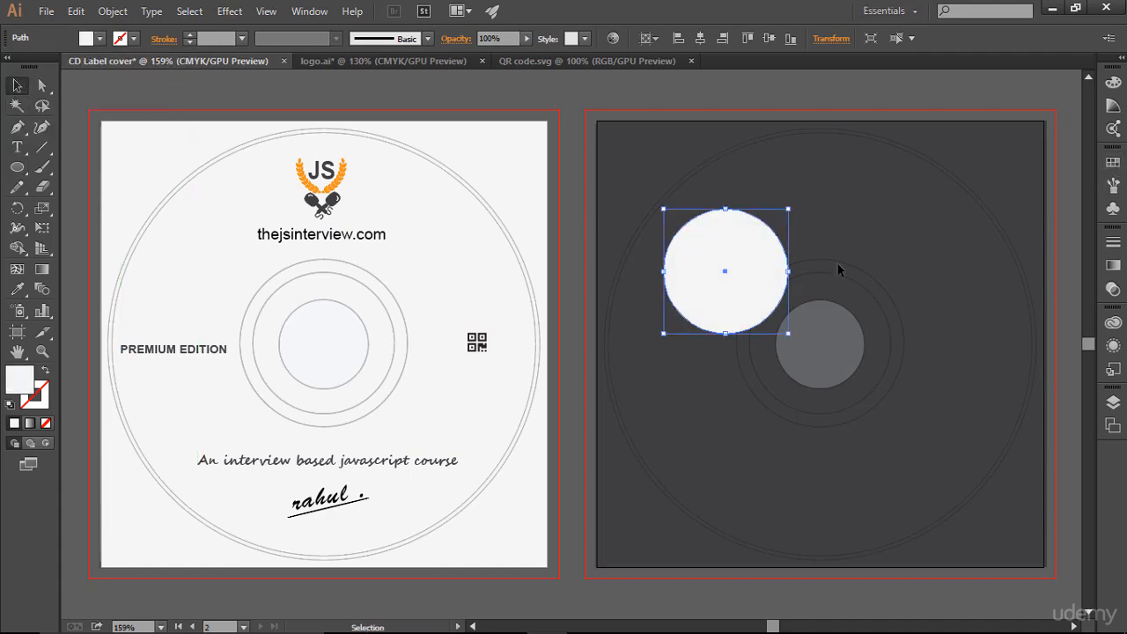
click(829, 276)
click(780, 226)
mouse_move(792, 208)
mouse_down()
mouse_move(775, 234)
mouse_move(759, 236)
mouse_move(791, 214)
mouse_up()
Copy the JS logo from the first artboard onto the light circle and bring the copy to the front of Layer 1.
drag(340, 195, 773, 265)
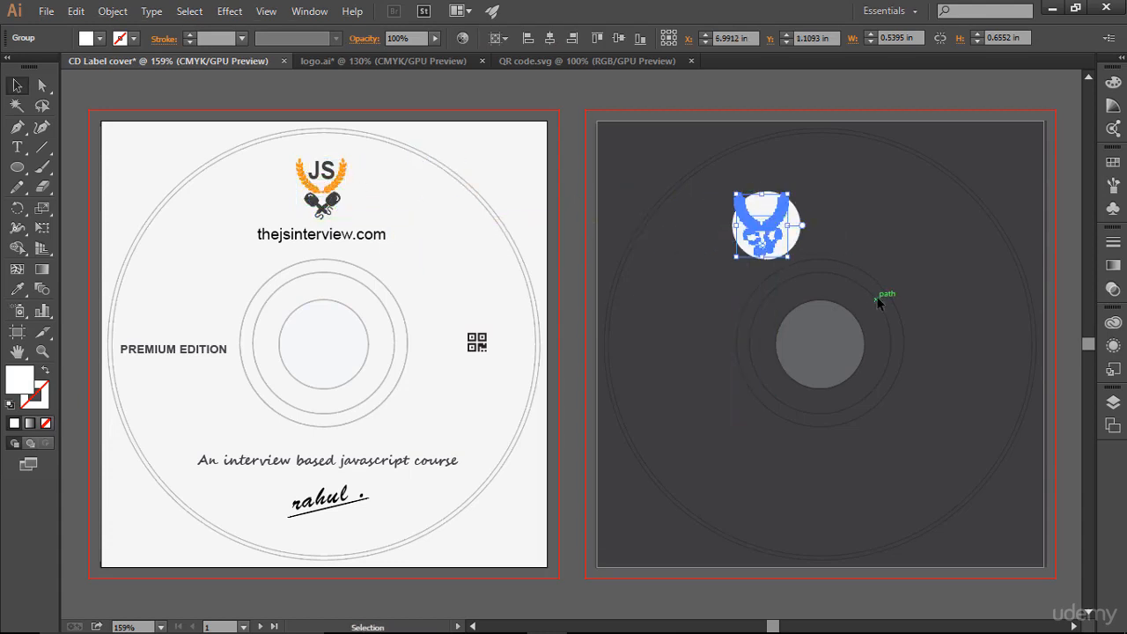
click(876, 219)
drag(1119, 406, 1114, 402)
click(1122, 406)
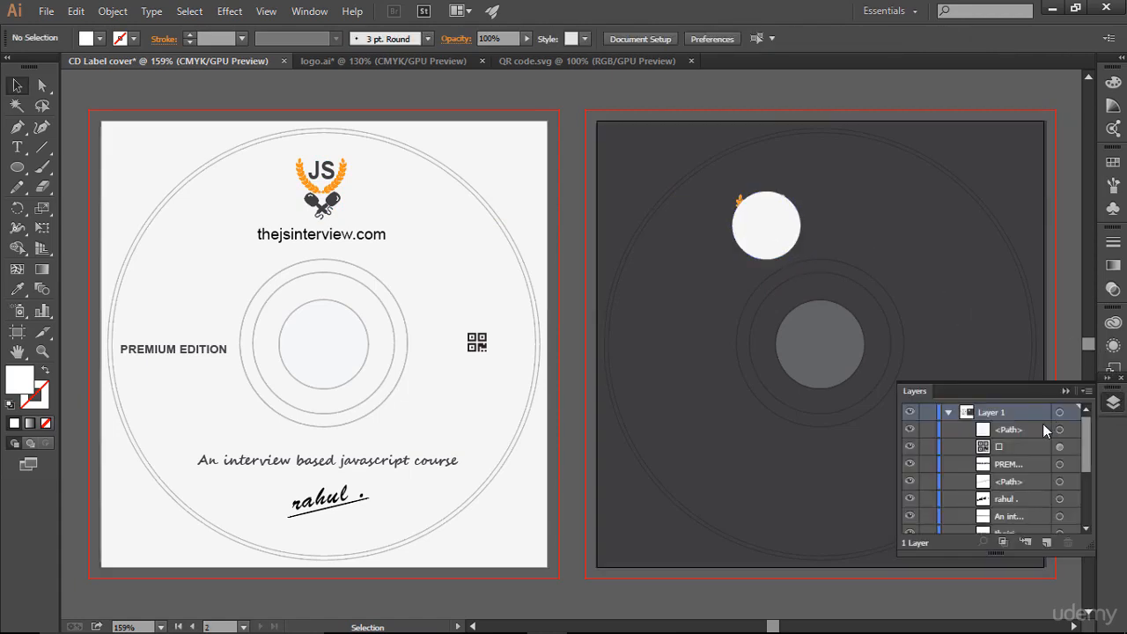
click(968, 429)
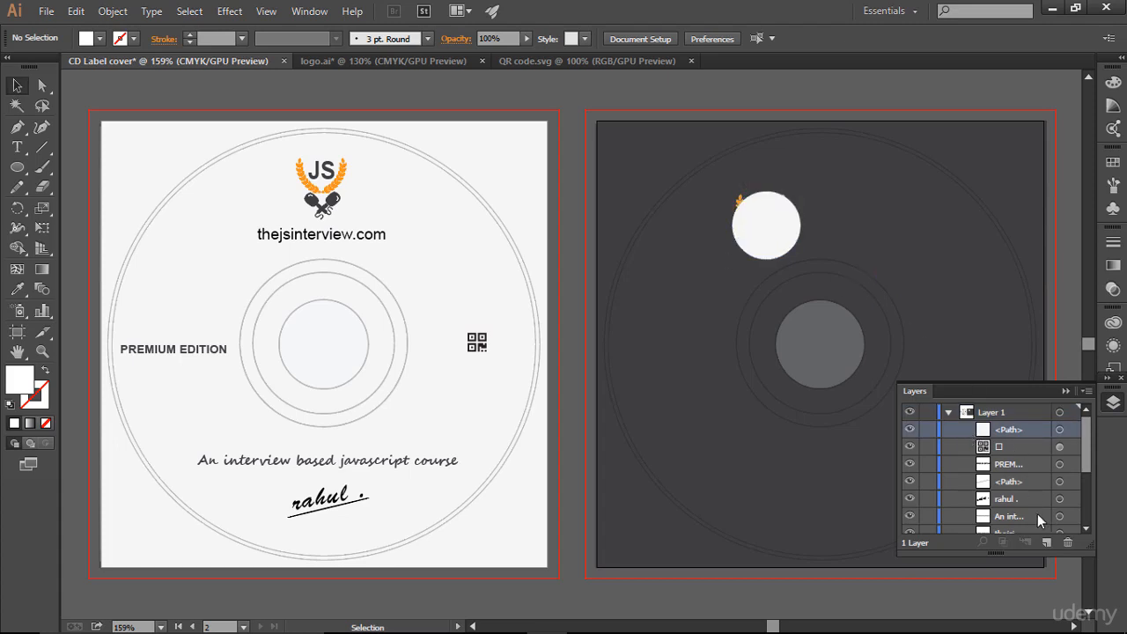
scroll(1038, 514, down, 3)
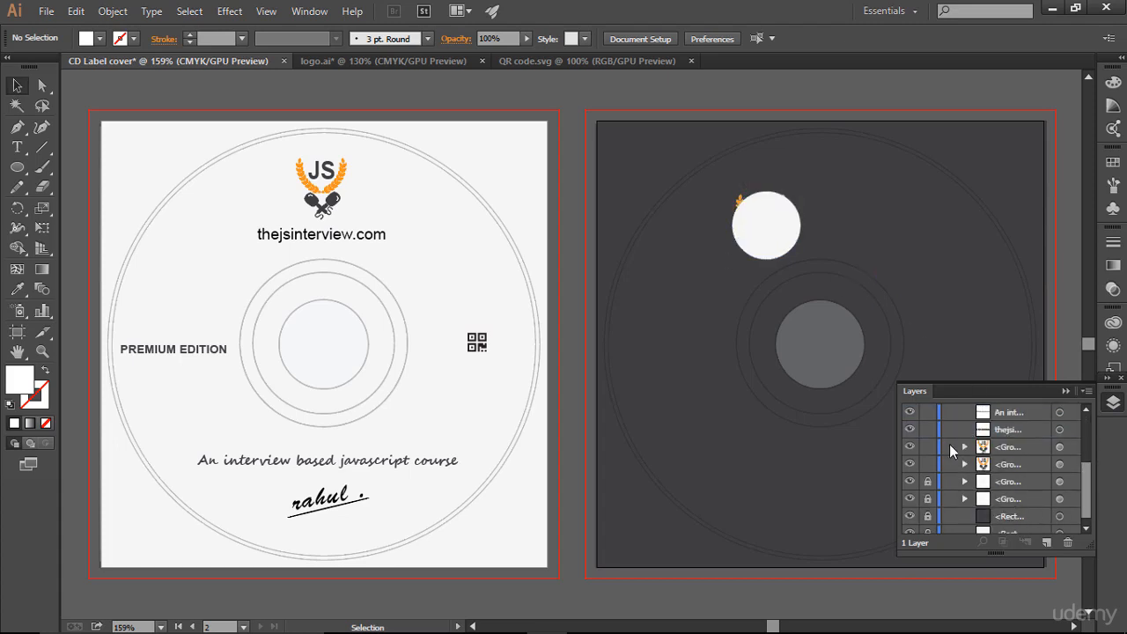
click(1022, 448)
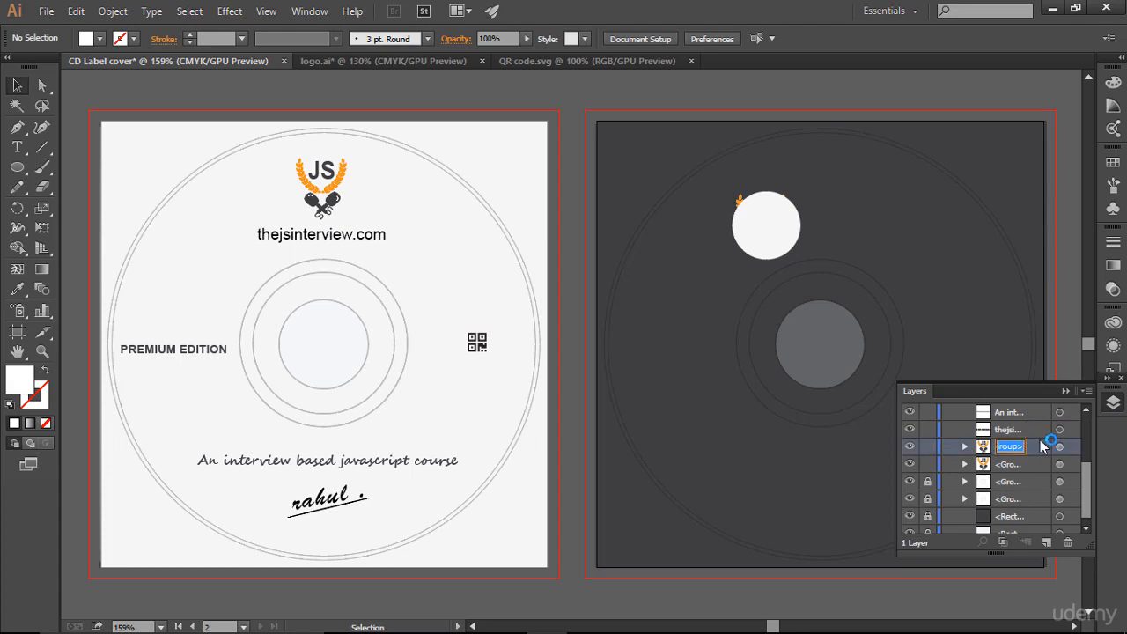
click(1045, 440)
click(1061, 447)
drag(1030, 442, 1034, 414)
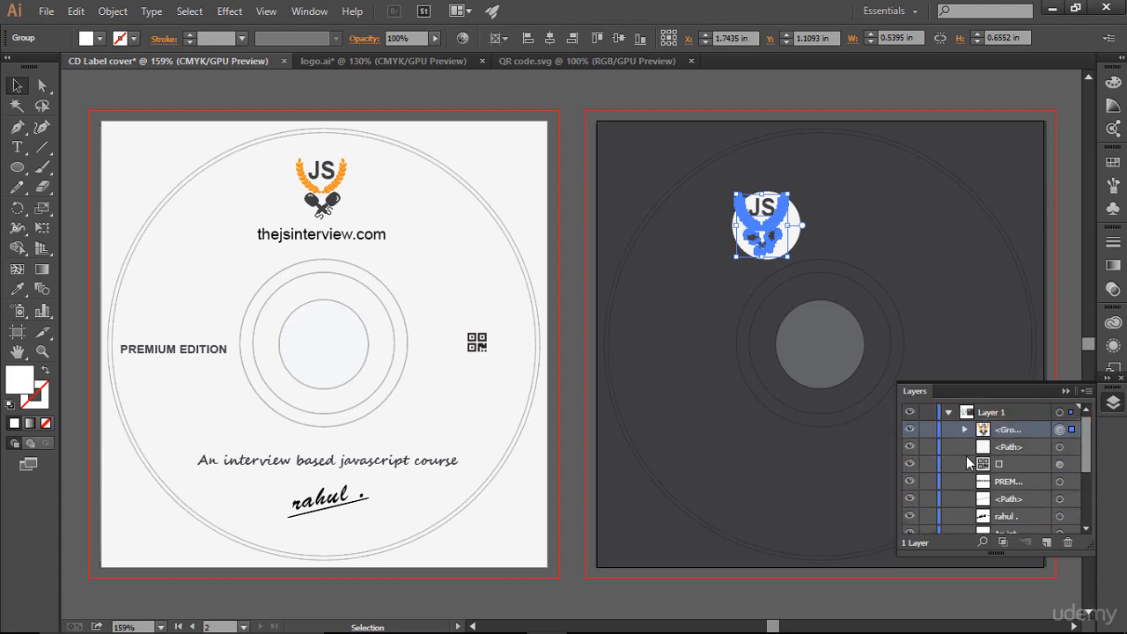
Scale the logo copy down to about 0.45 × 0.55 in, center it inside the light circle, and deselect it.
click(910, 225)
click(756, 233)
drag(790, 196, 781, 201)
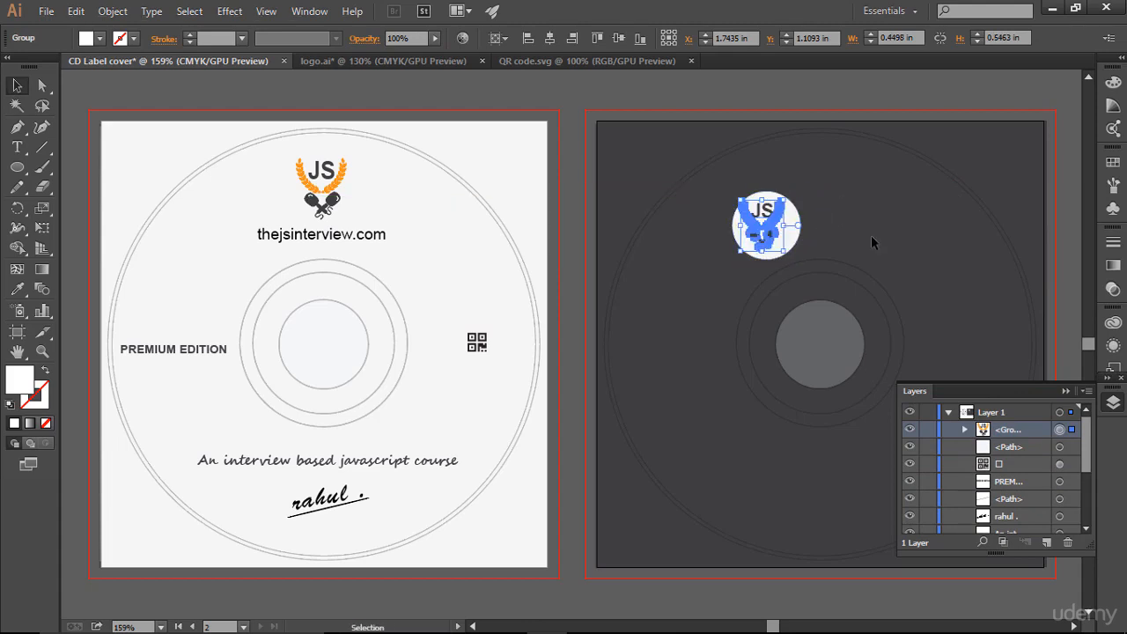
click(818, 213)
click(759, 219)
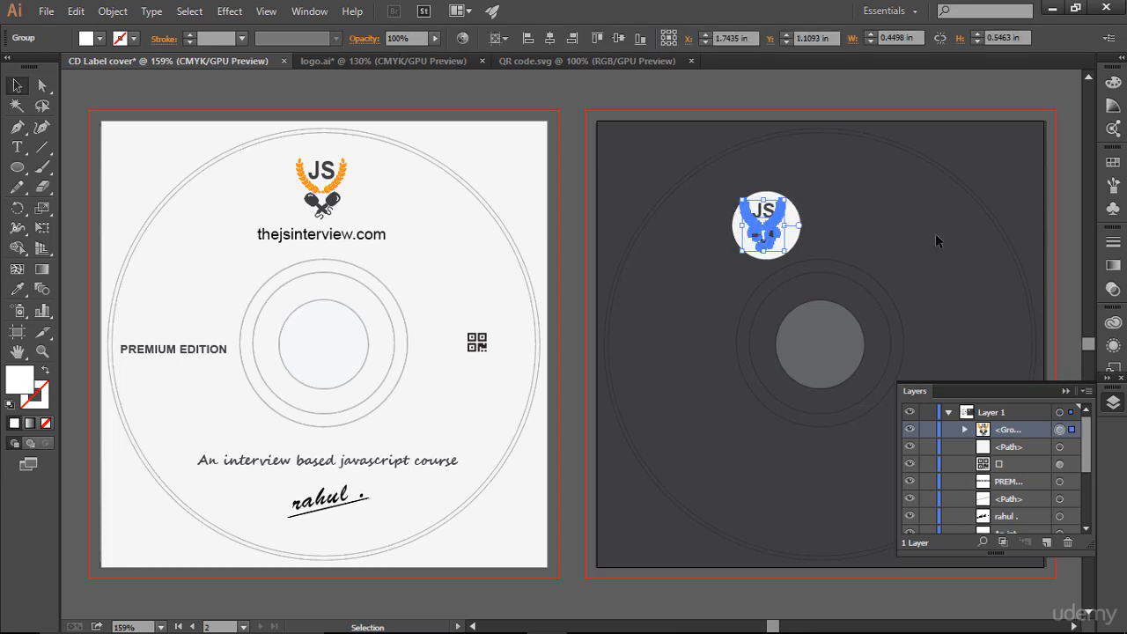
click(935, 233)
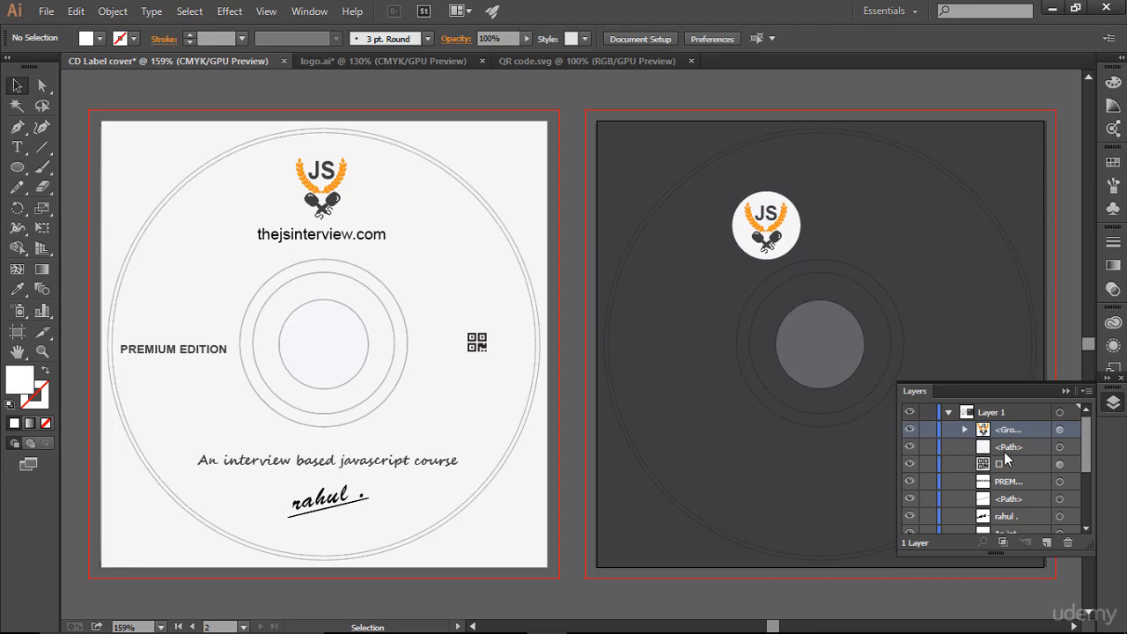
Group the logo copy with the light circle behind it and deselect the group.
click(1060, 429)
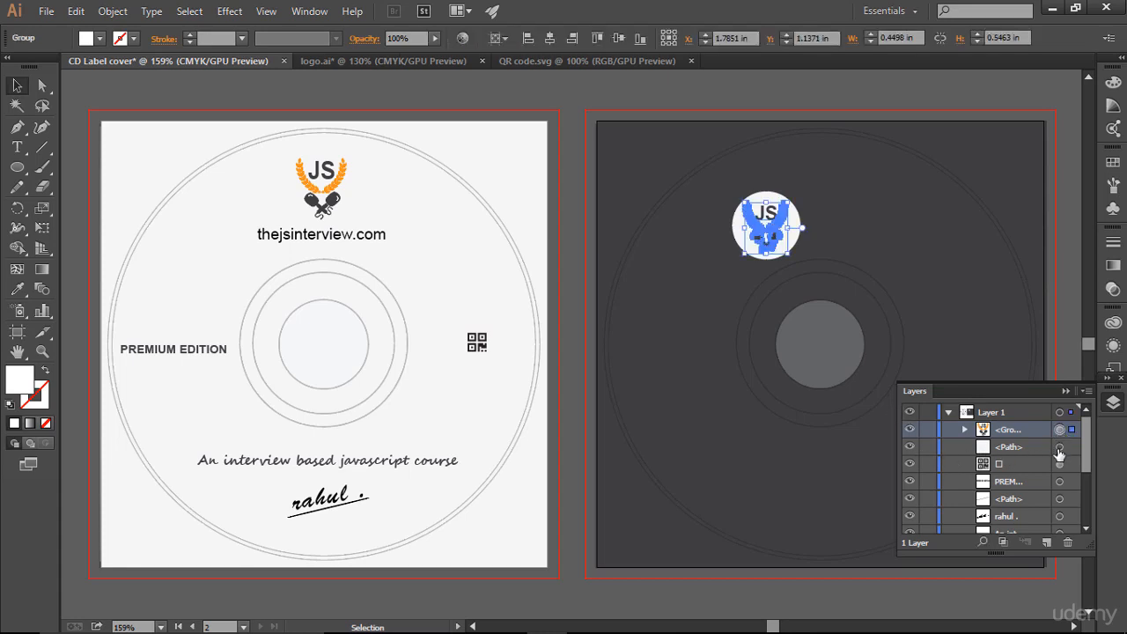
shift+click(1060, 446)
key(ctrl+g)
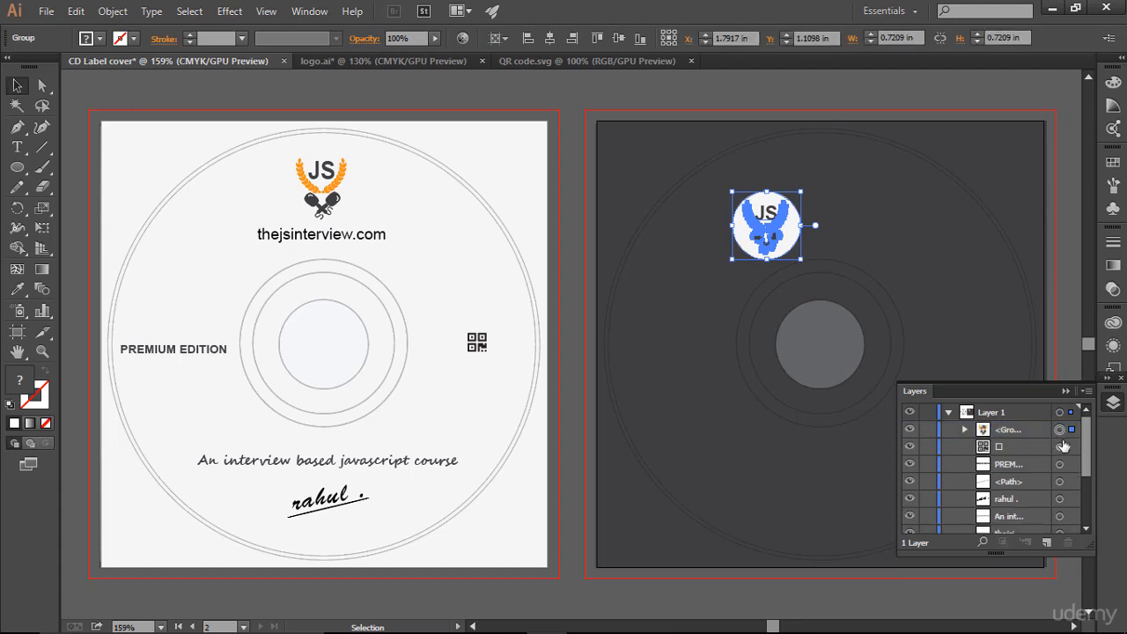
click(1067, 393)
click(976, 322)
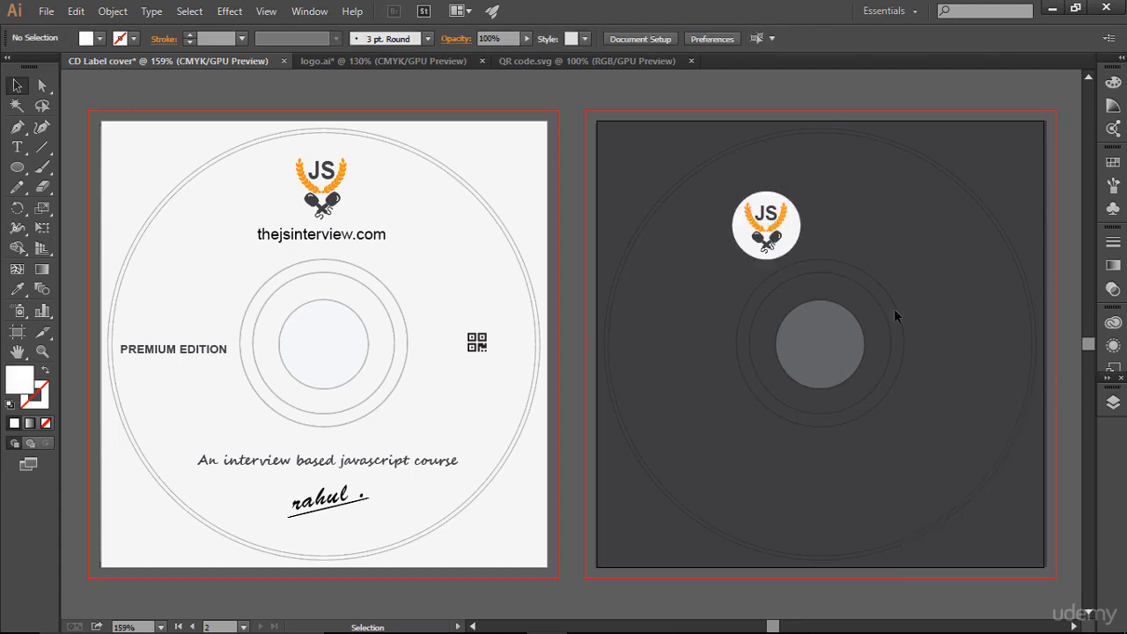
Move the circular logo badge to the upper part of the second disc, centered horizontally above the rings, and deselect it.
drag(791, 231, 886, 253)
click(1017, 370)
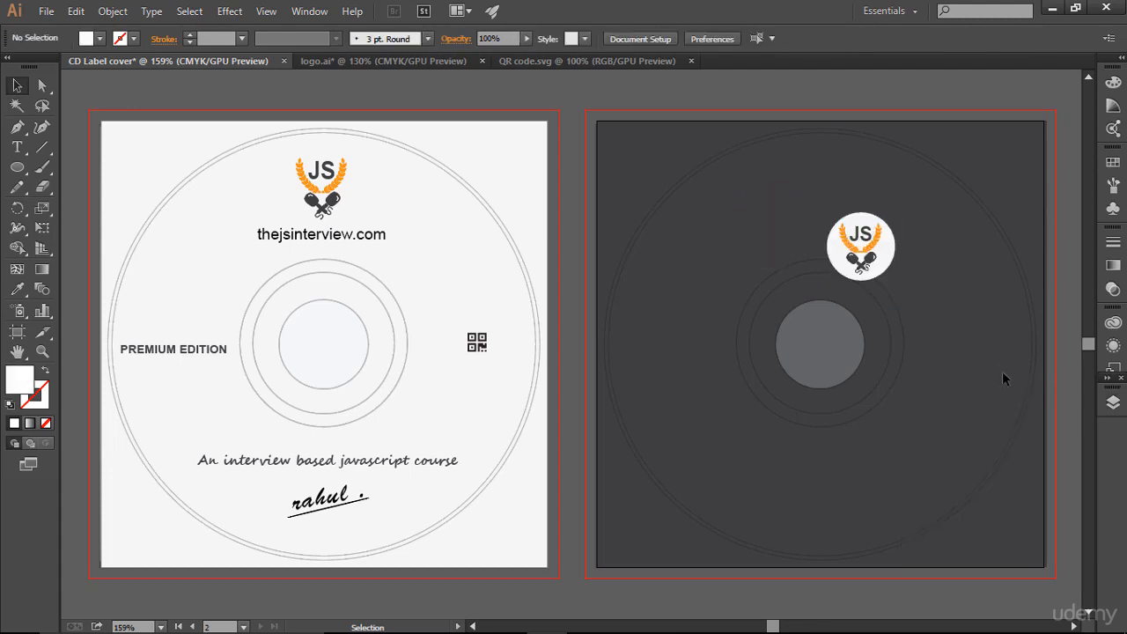
drag(868, 242, 809, 192)
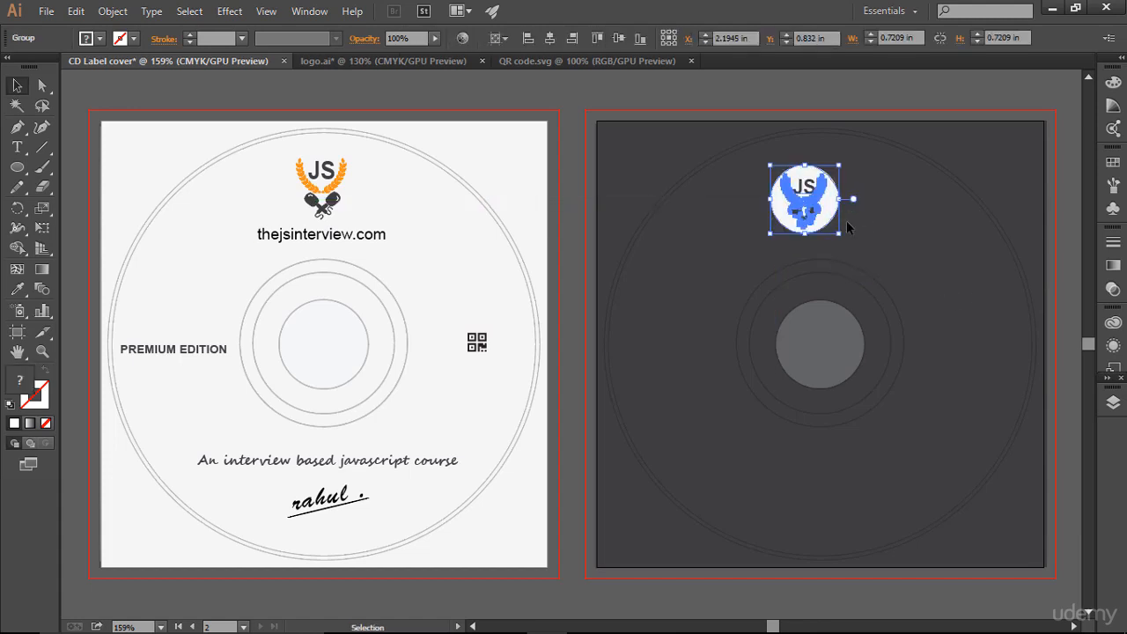
drag(826, 220, 834, 227)
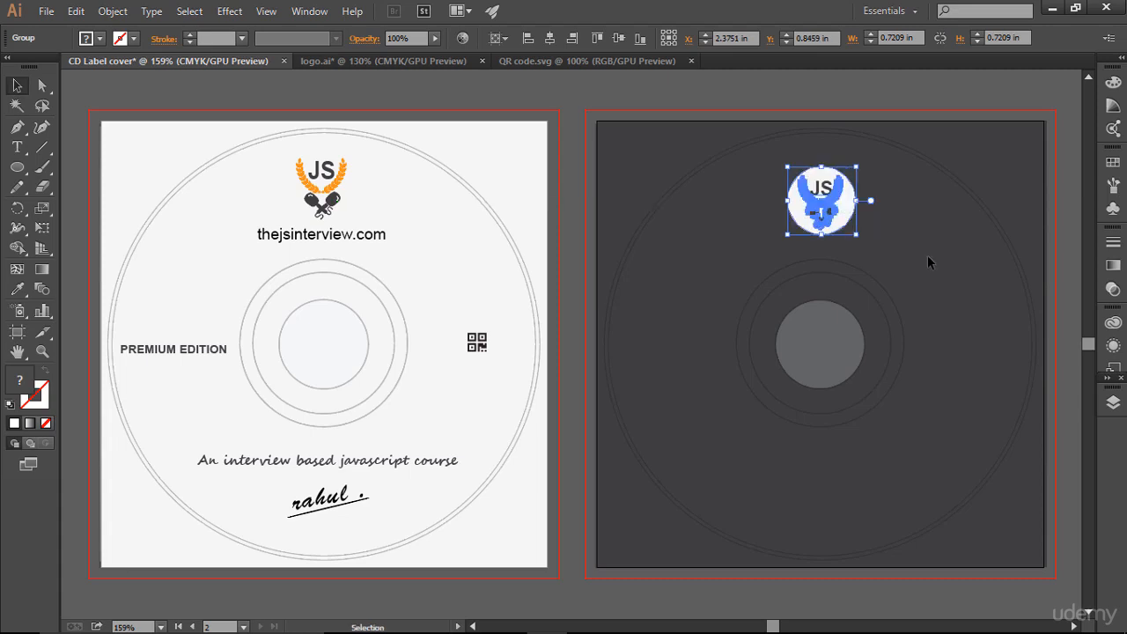
click(928, 255)
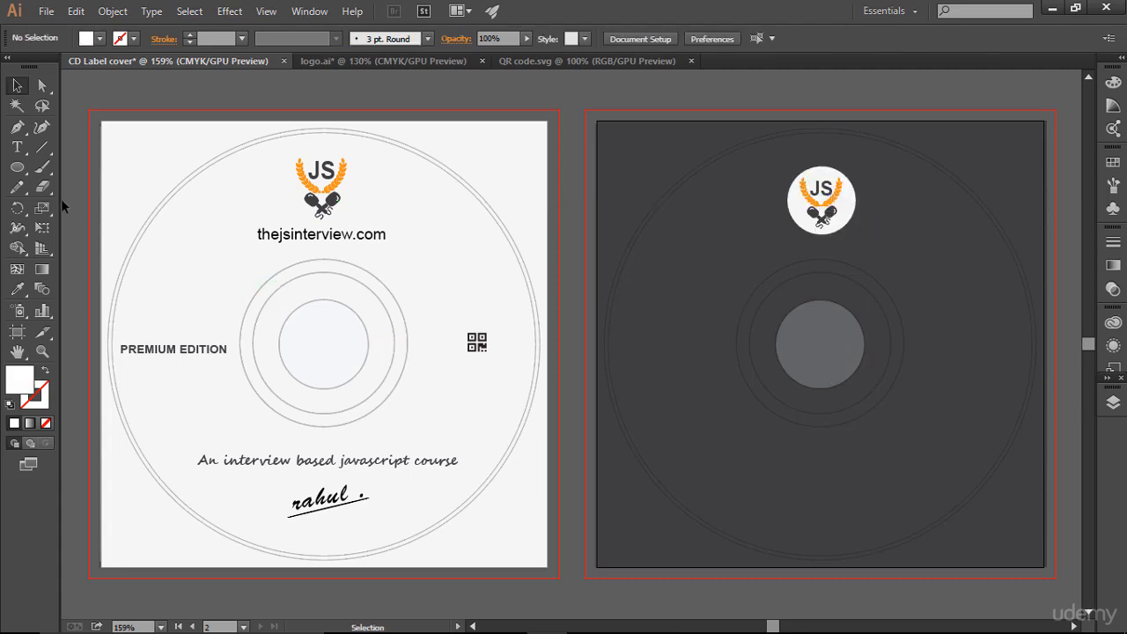
Draw a vertical line through the second disc's center from bleed edge to bleed edge, with a 1 pt stroke in the lightest gray.
drag(41, 148, 87, 154)
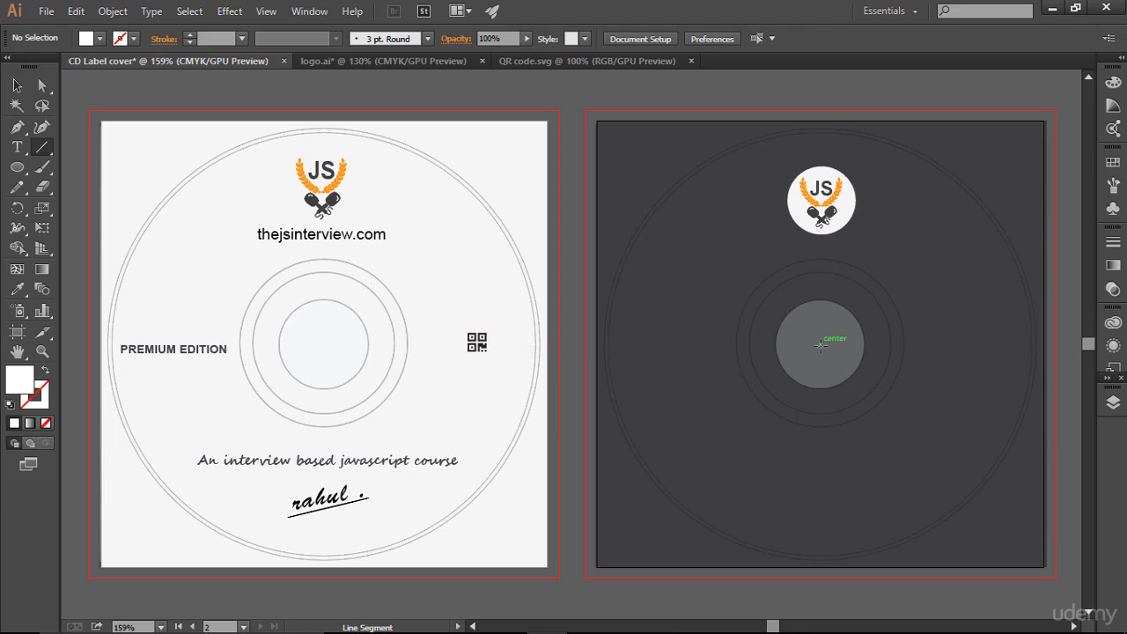
drag(821, 346, 827, 579)
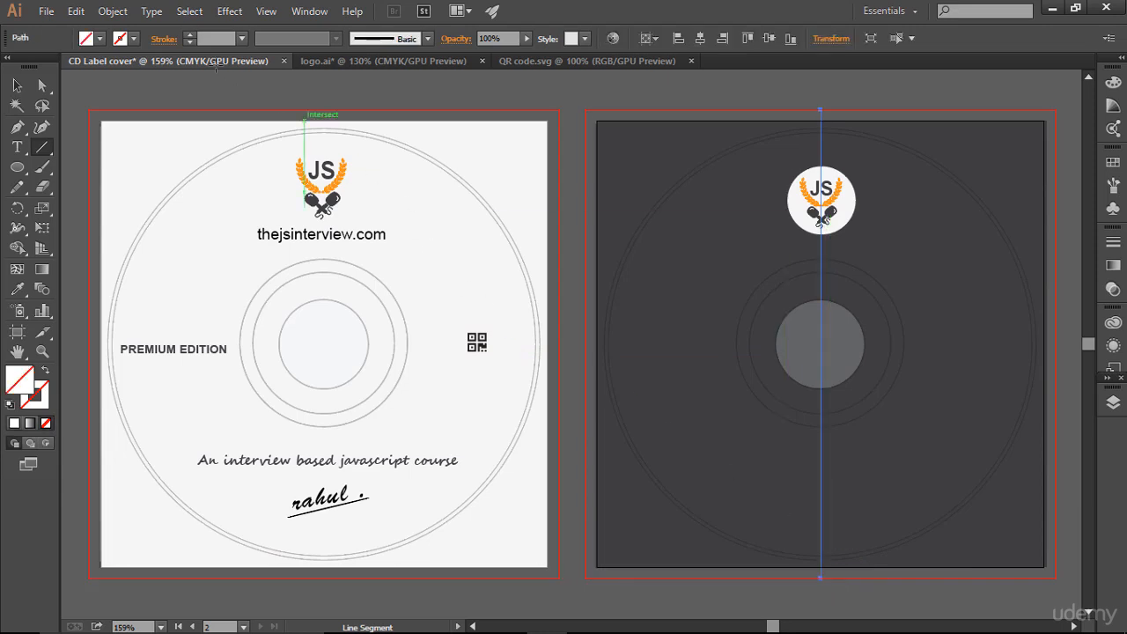
click(190, 36)
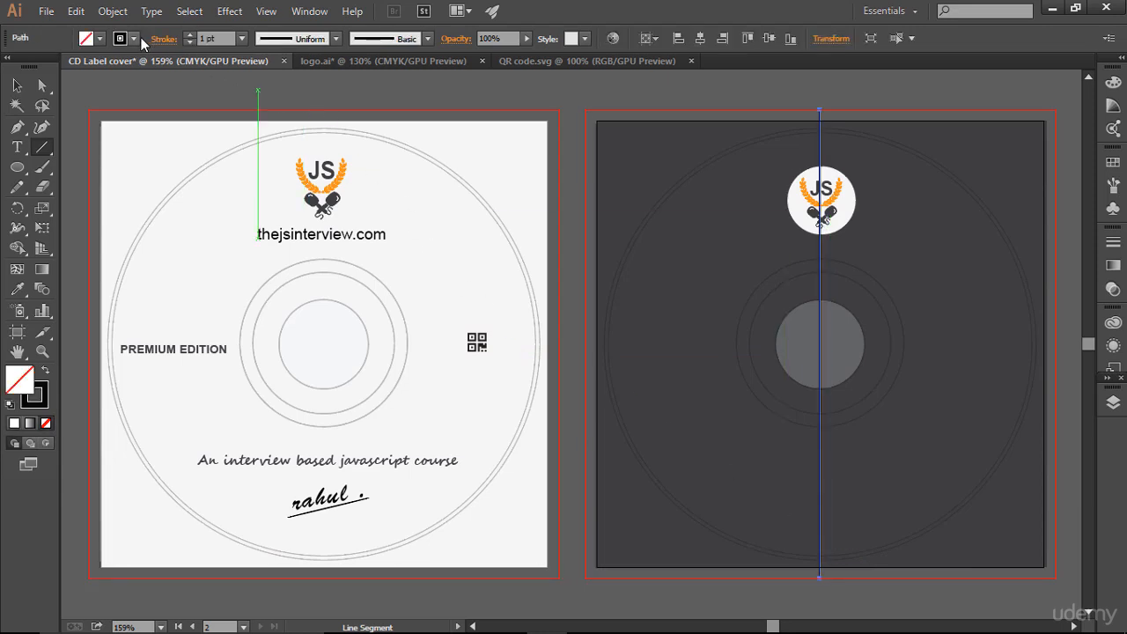
click(131, 40)
click(135, 119)
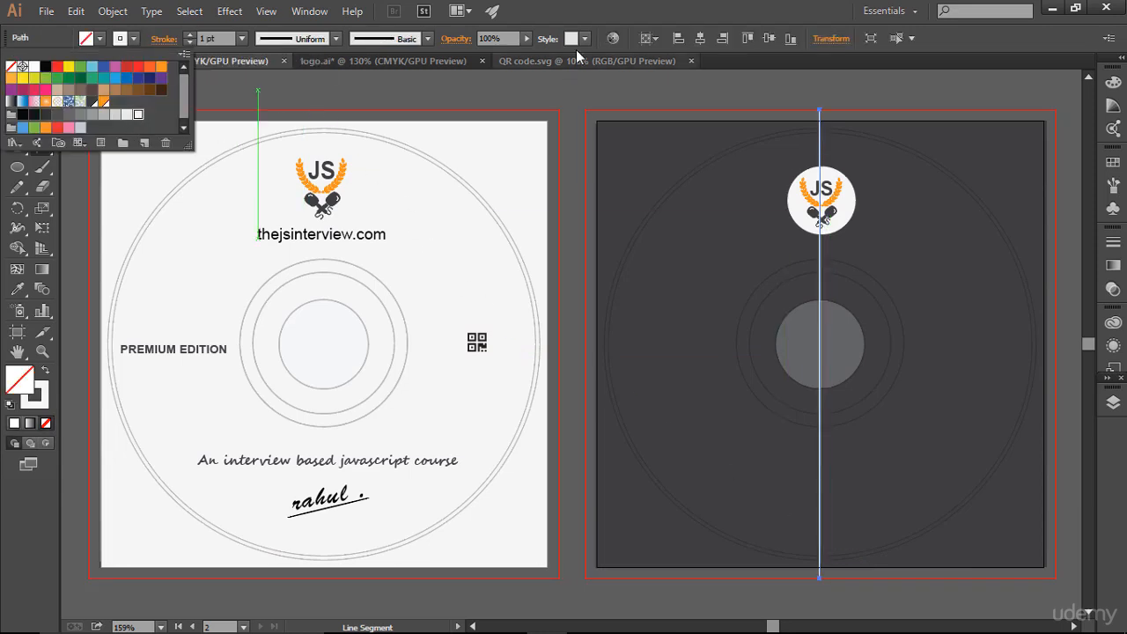
Delete the vertical line running through the second disc's center.
click(16, 85)
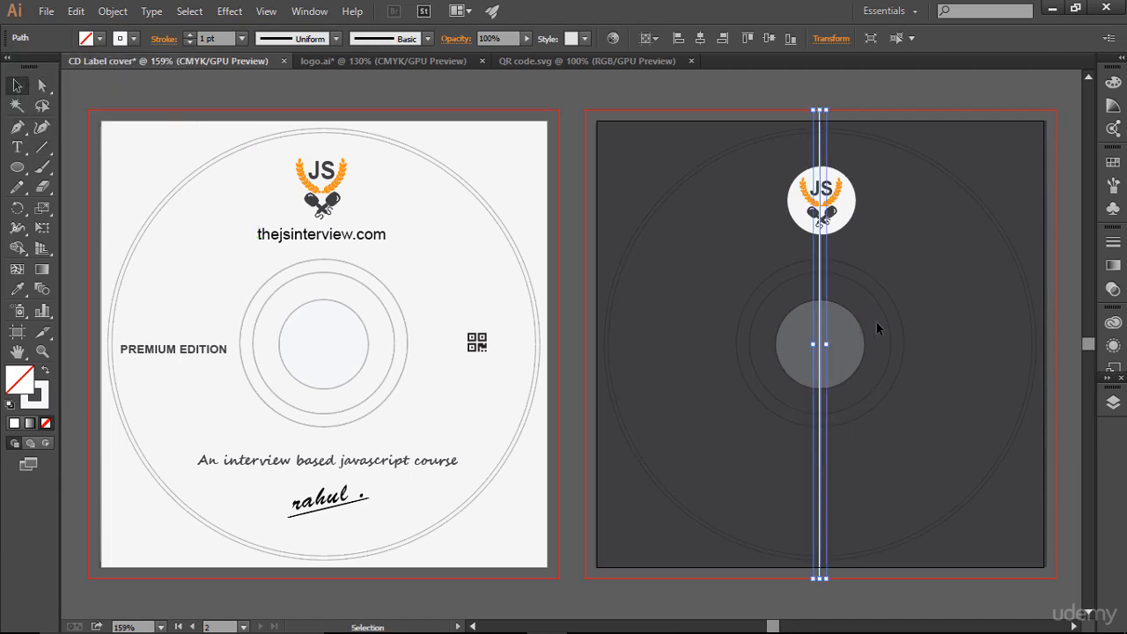
click(1068, 361)
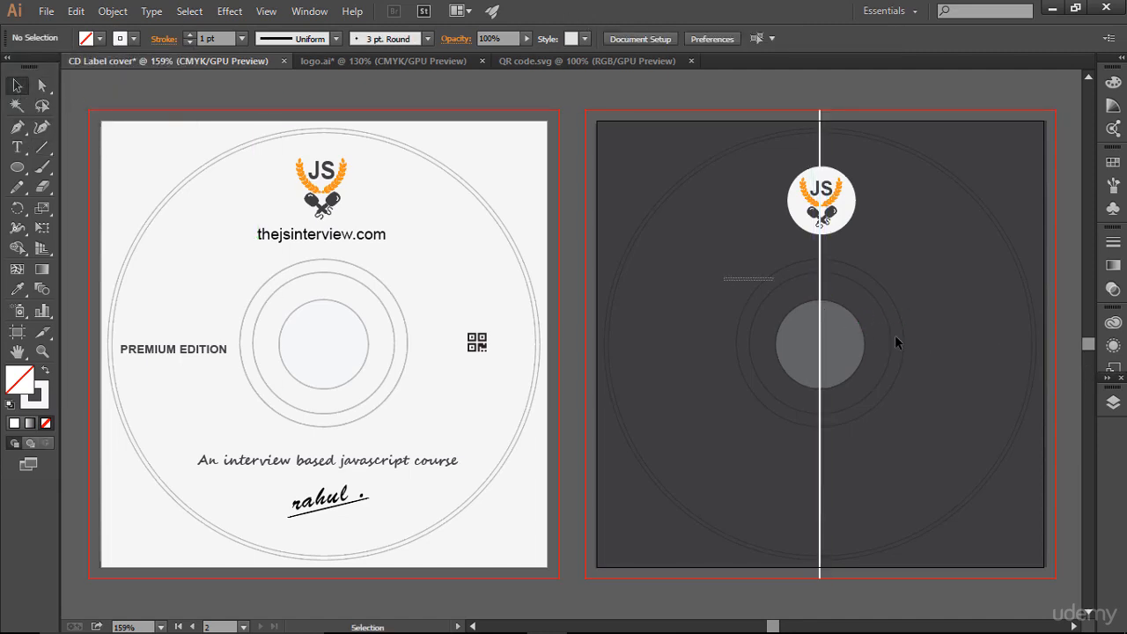
drag(759, 277, 919, 351)
key(Delete)
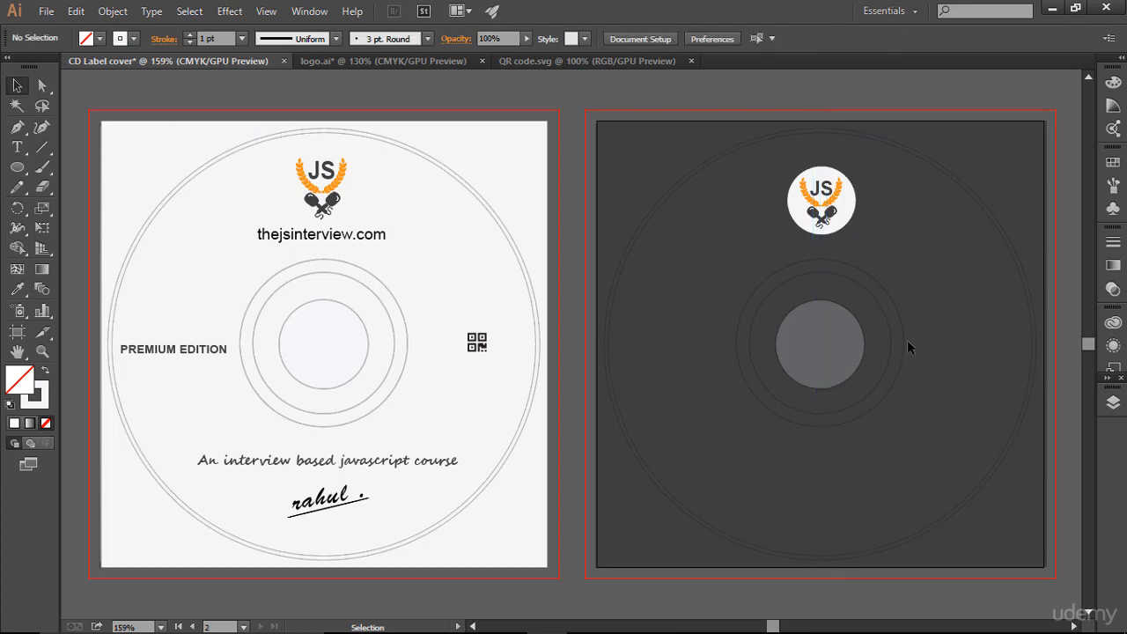
Nudge the circular logo badge upward on the second disc to make room beneath it, and deselect it.
click(821, 195)
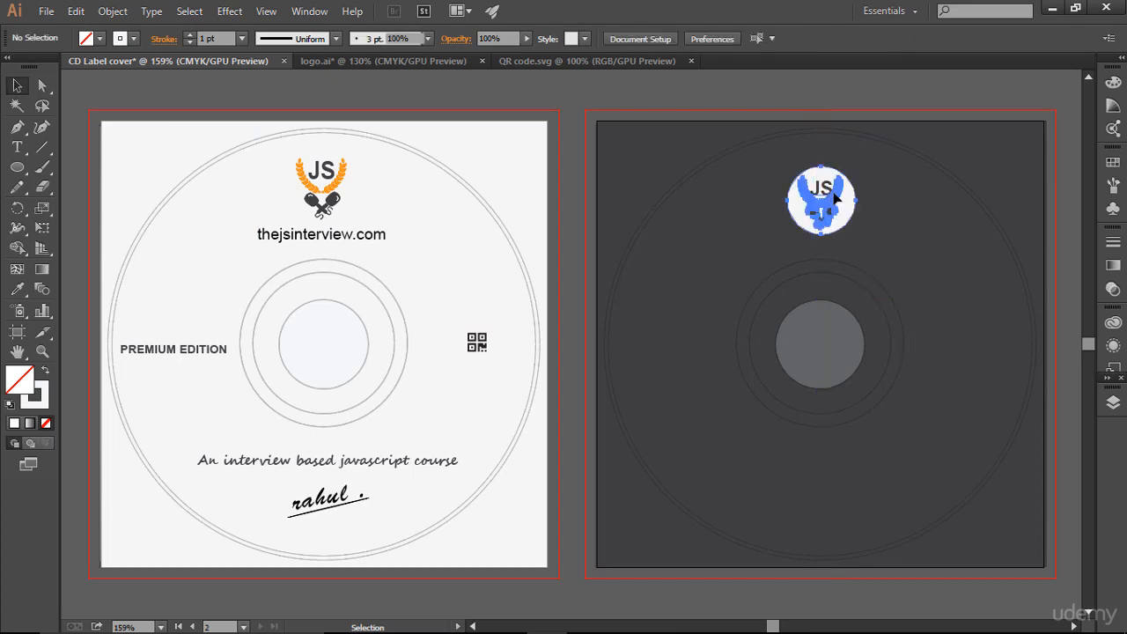
key(Up)
key(Up)
key(Up)
key(Up)
key(Up)
key(Up)
key(Up)
key(Up)
key(Up)
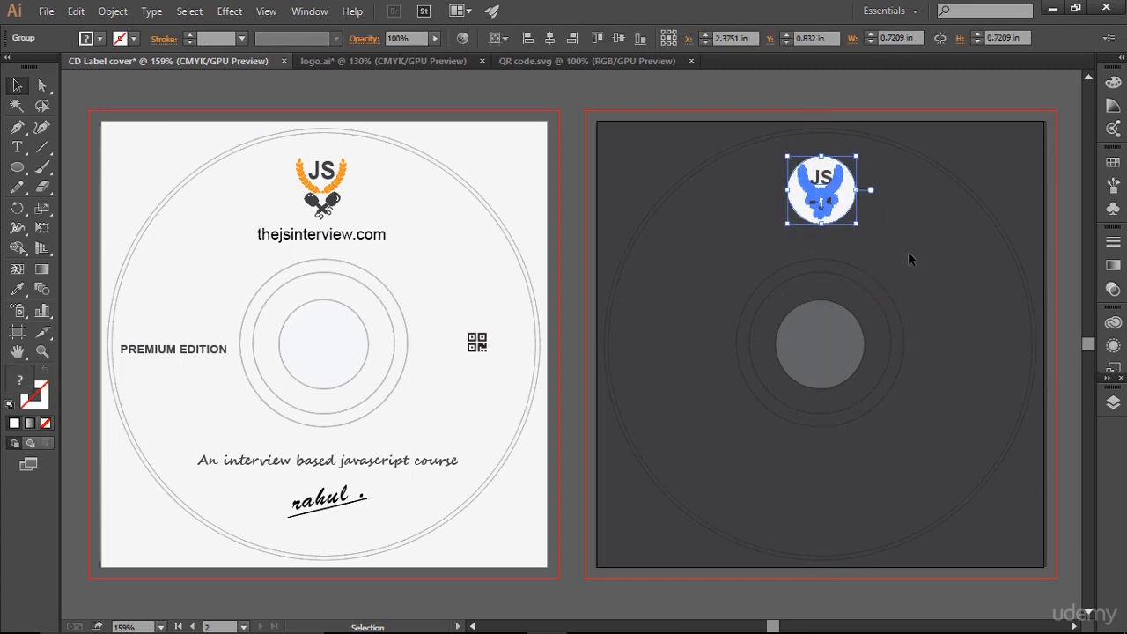
click(837, 235)
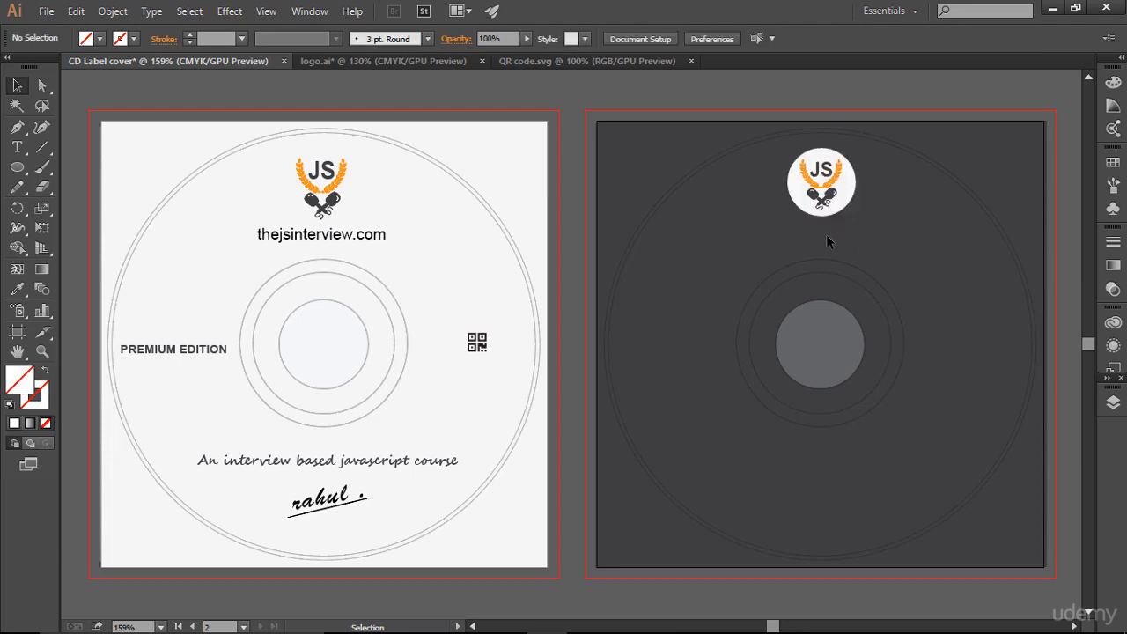
Copy the thejsinterview.com text from the first disc and place it centered beneath the badge on the second disc.
click(363, 236)
key(a)
key(ctrl+c)
click(827, 269)
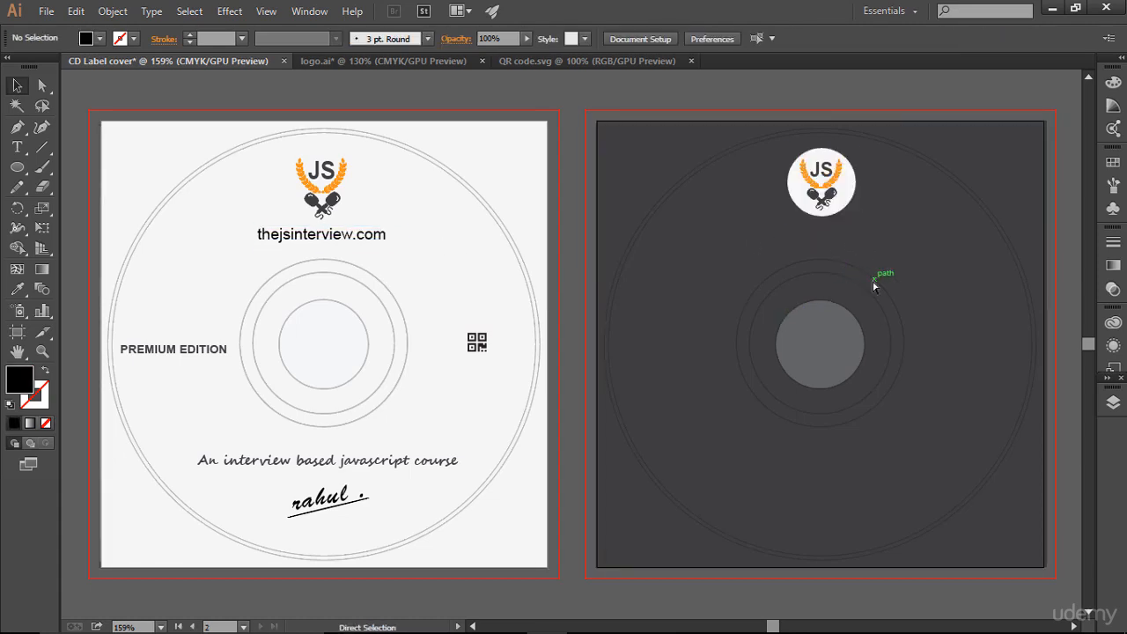
key(ctrl+v)
drag(607, 342, 859, 238)
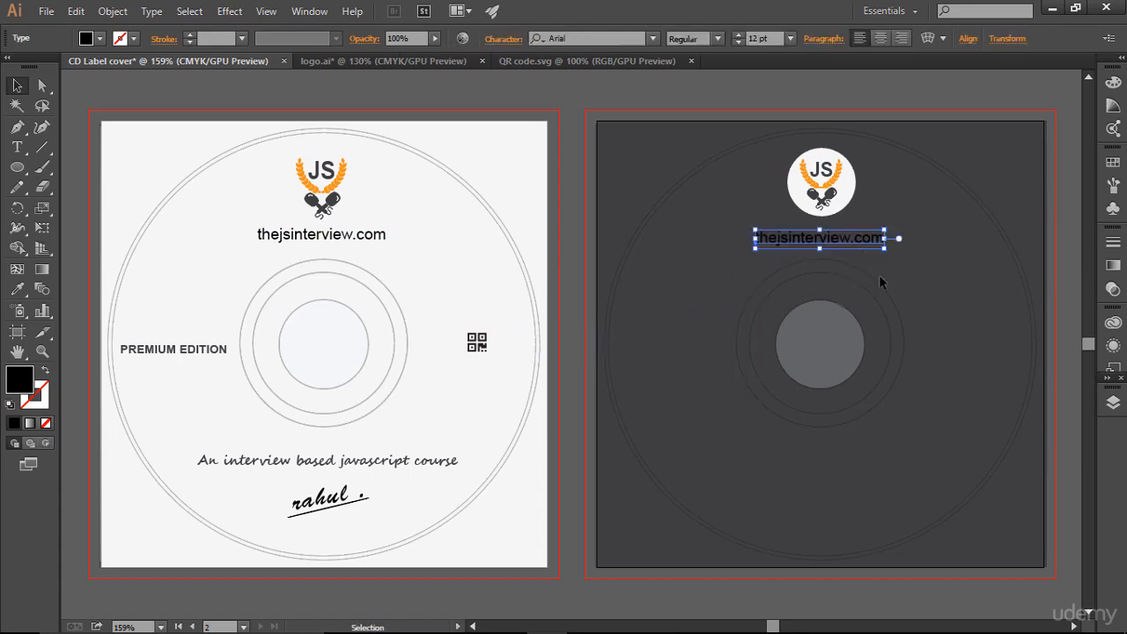
click(900, 296)
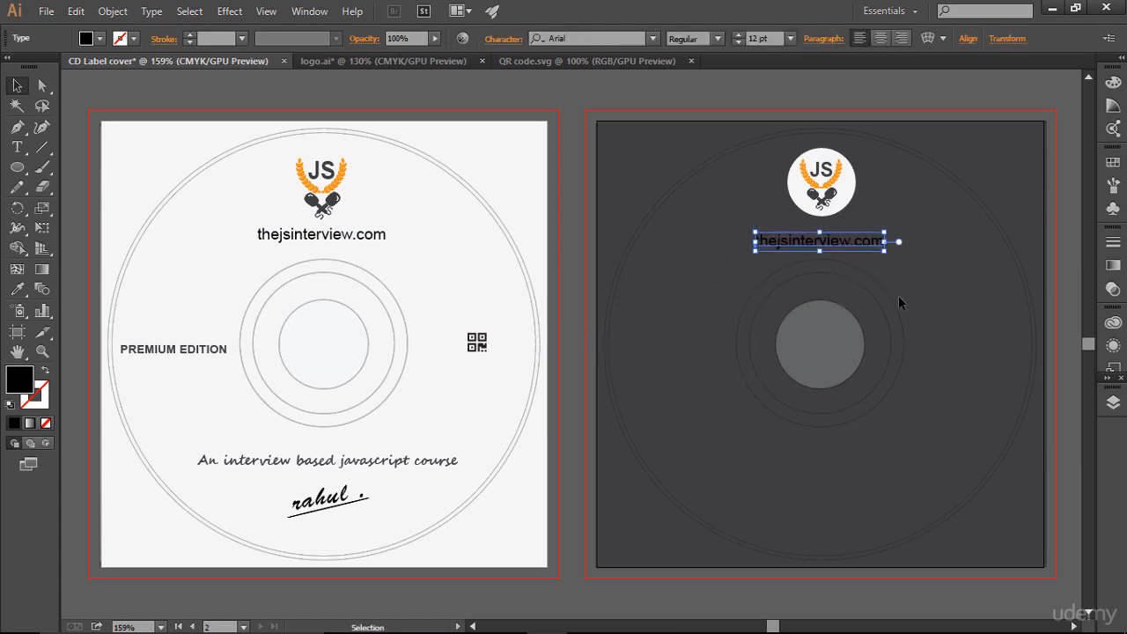
Nudge the circular logo badge down closer to the web address beneath it, and deselect it.
click(821, 183)
key(Down)
key(Down)
key(Down)
key(Down)
key(Down)
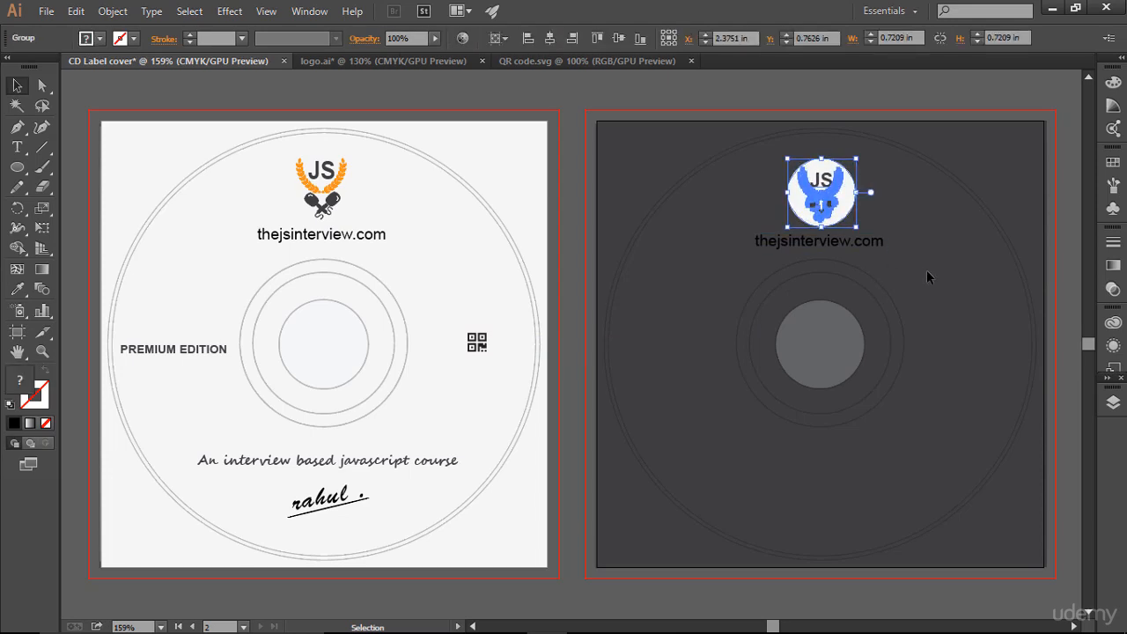
click(927, 270)
Fill the second disc's thejsinterview.com text with the lightest gray swatch and deselect it.
click(867, 244)
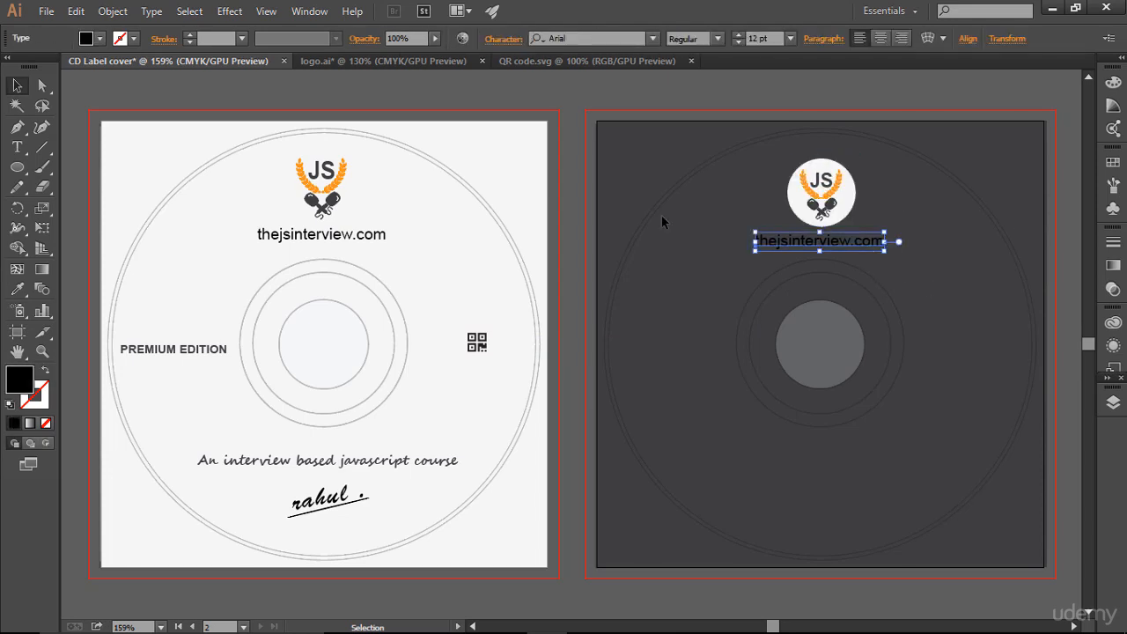
click(99, 43)
click(135, 115)
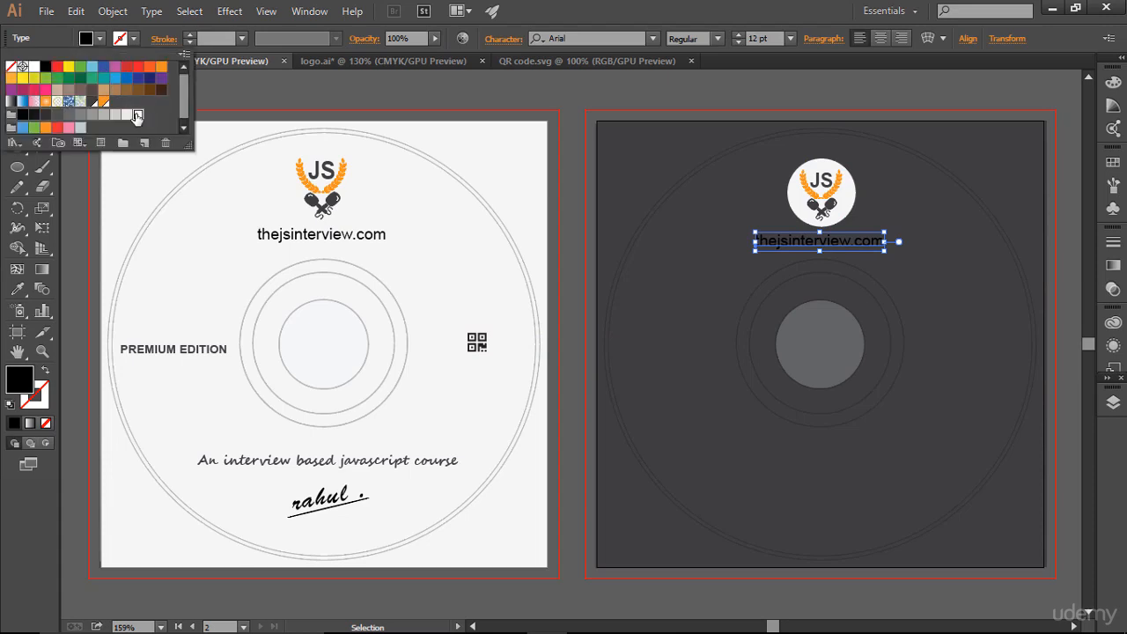
click(933, 347)
click(1002, 411)
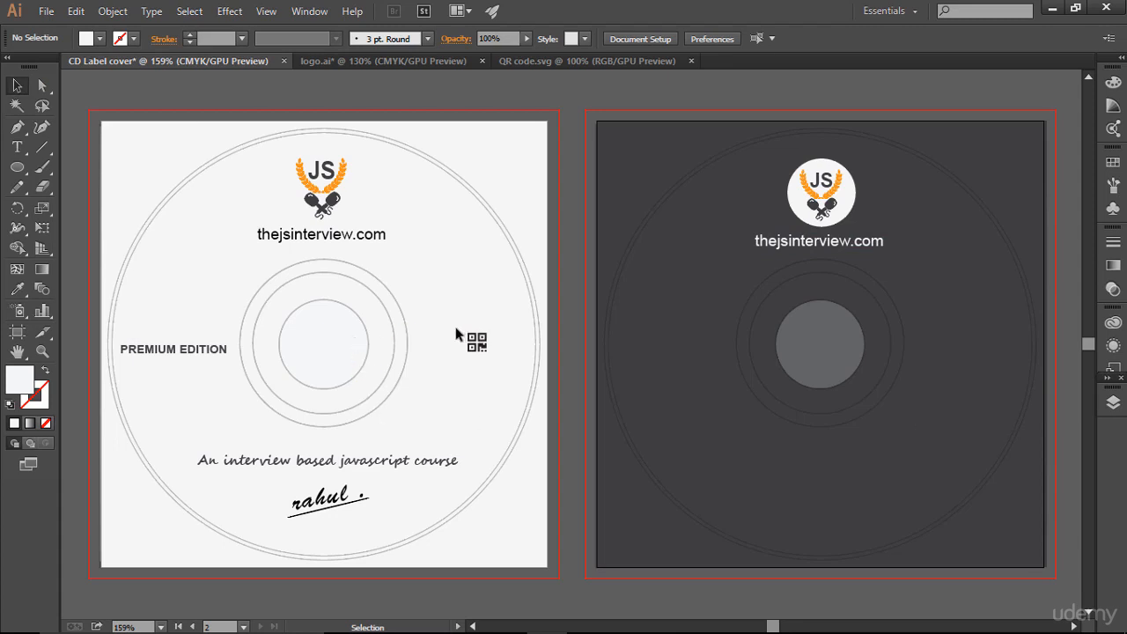
Duplicate the QR code icon onto the right side of the second disc and fill the copy with the lightest gray.
click(477, 342)
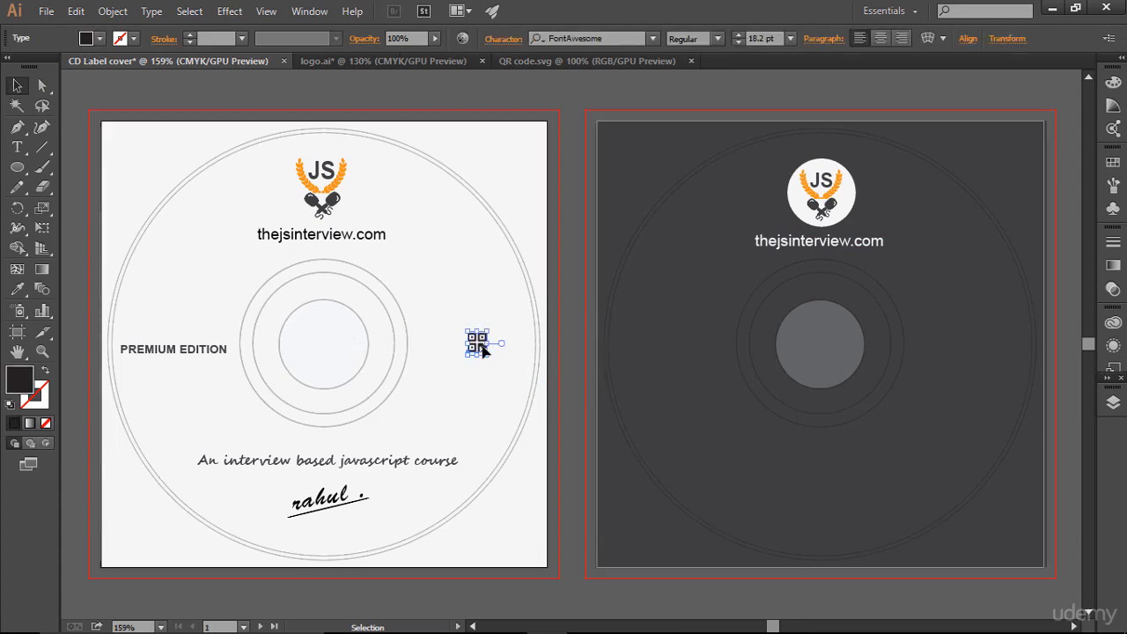
drag(482, 351, 986, 356)
click(99, 38)
click(137, 114)
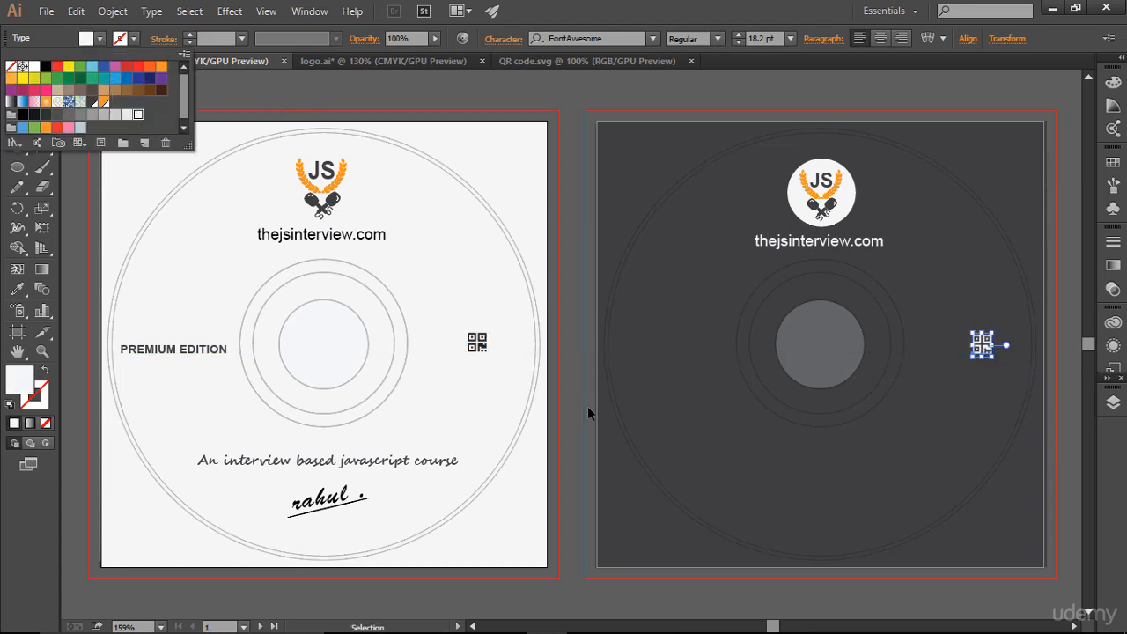
Duplicate the PREMIUM EDITION text onto the left side of the second disc and raise the QR icon copy level with it.
click(187, 349)
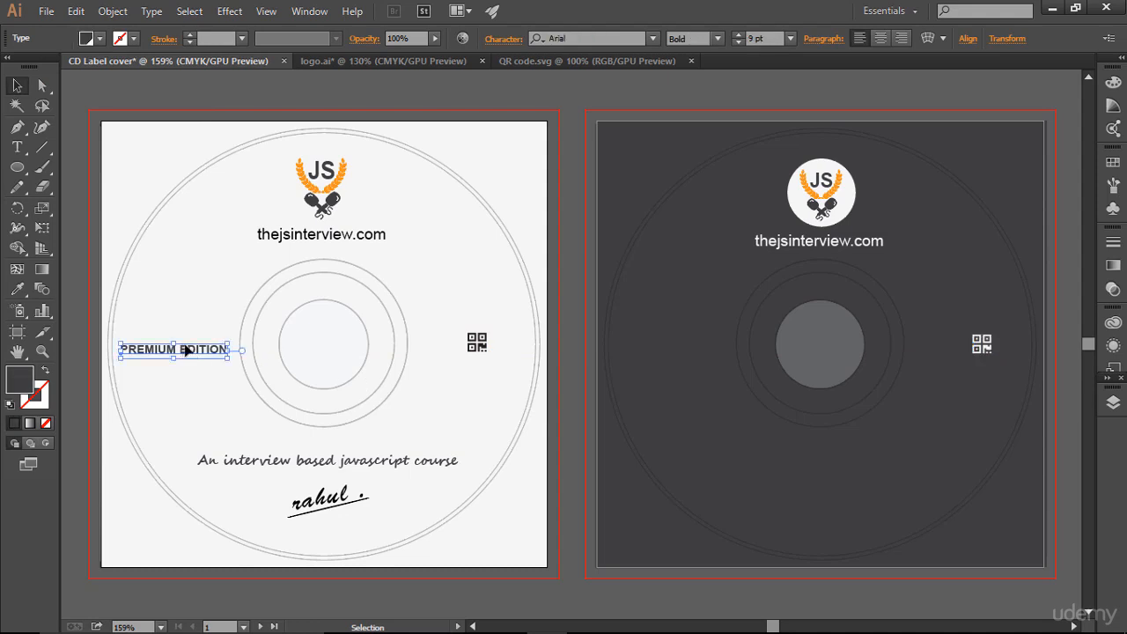
drag(186, 350, 686, 342)
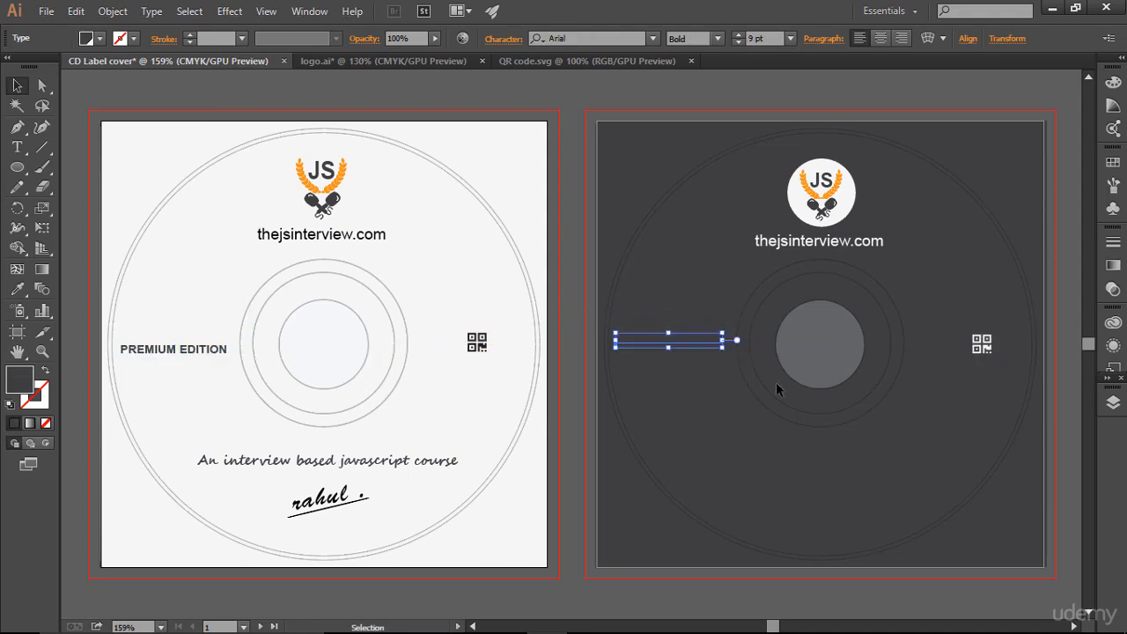
click(981, 344)
drag(979, 338, 984, 337)
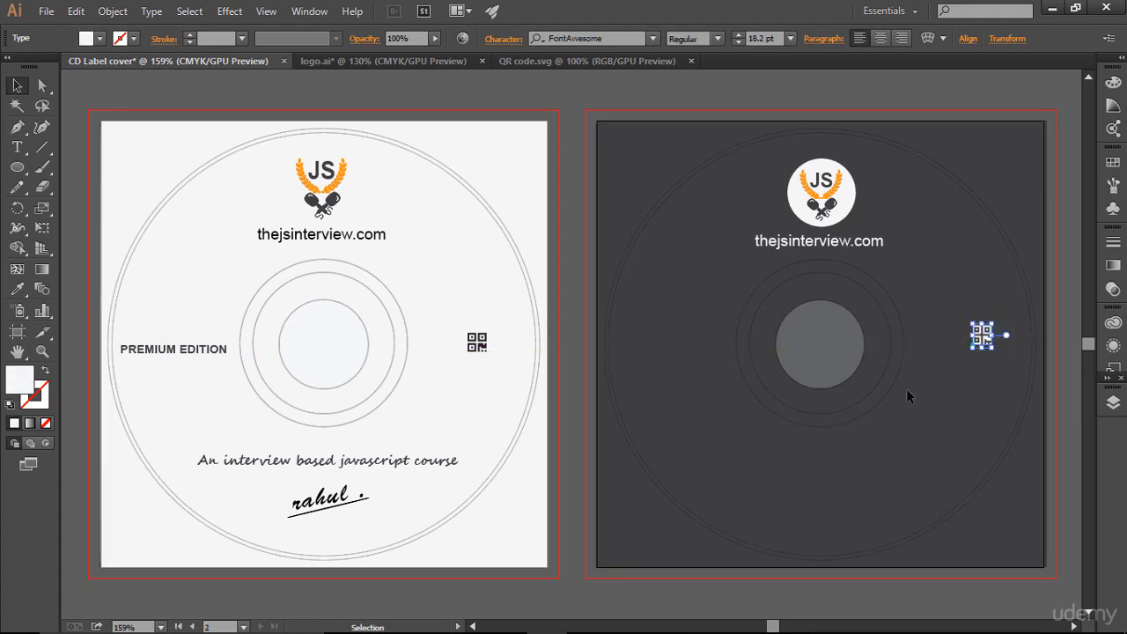
Fill the second disc's PREMIUM EDITION text with the lightest gray swatch and deselect it.
click(671, 345)
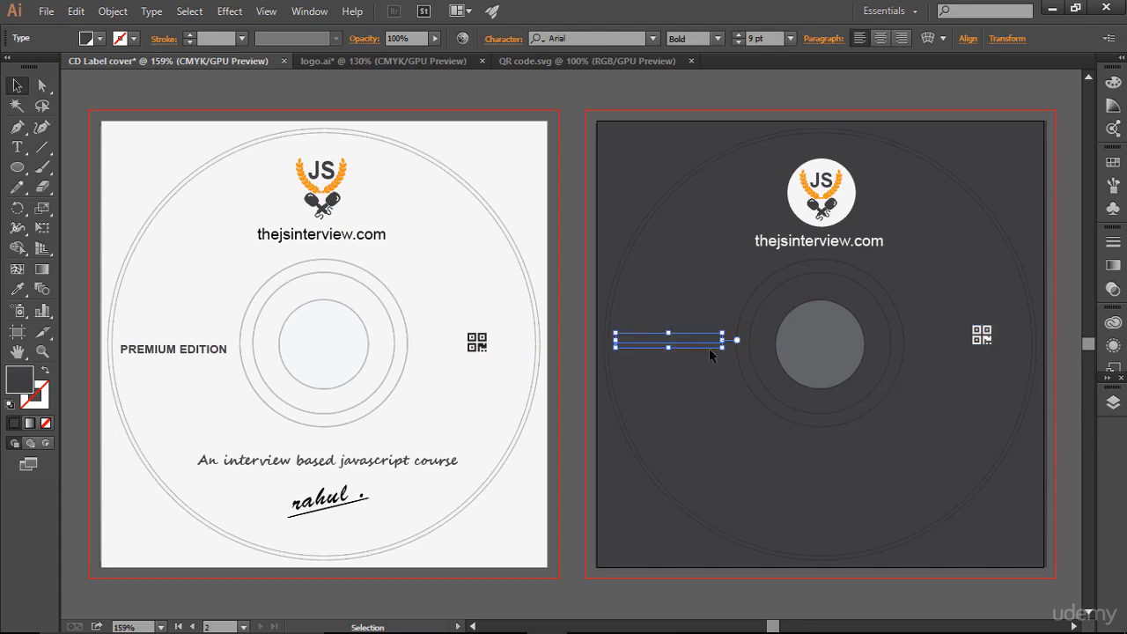
click(102, 40)
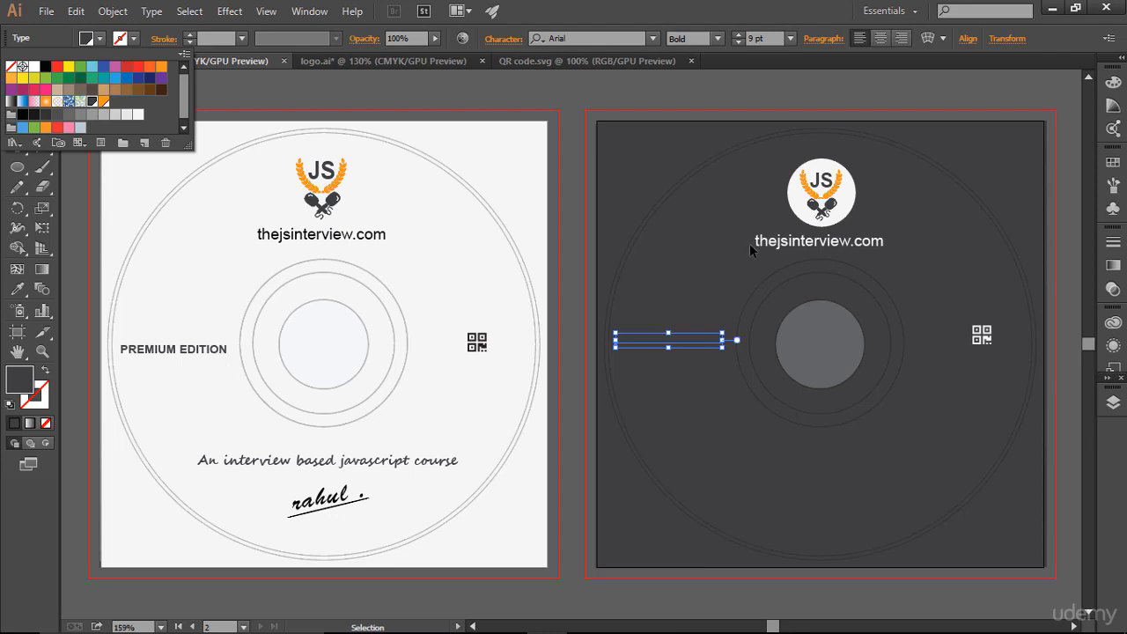
click(139, 114)
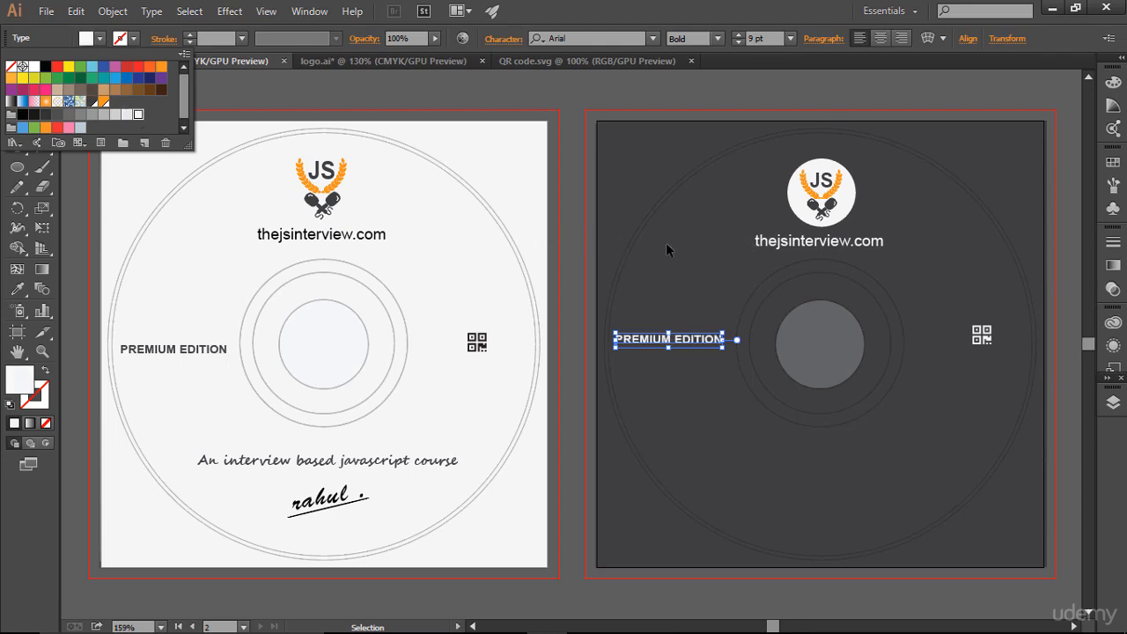
click(945, 417)
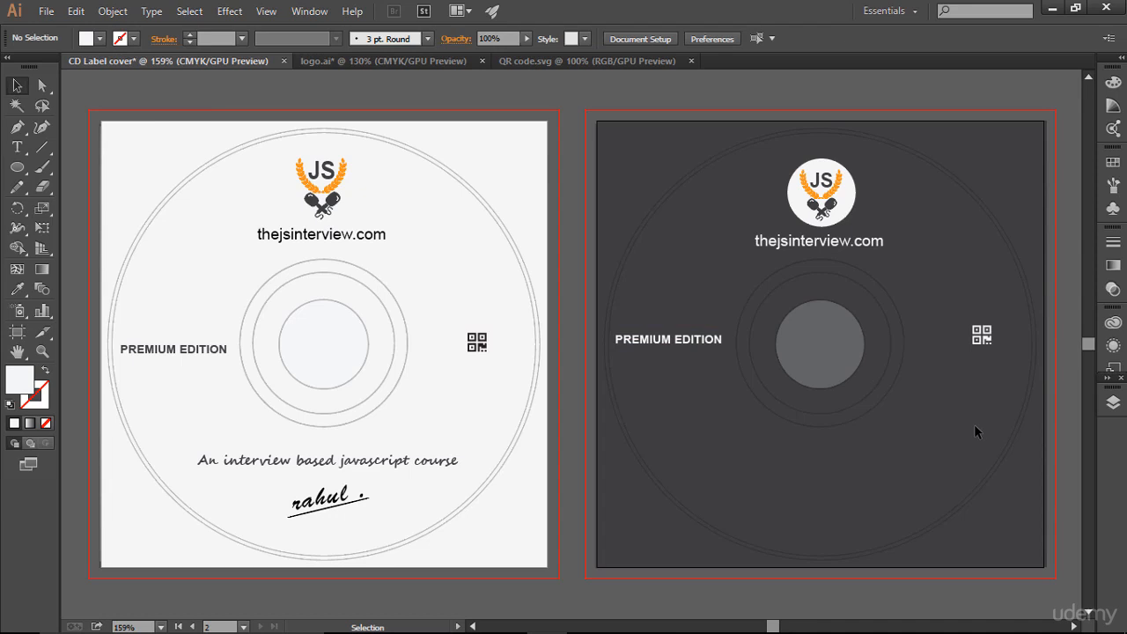
Try a medium gray shade from the Color Guide on the second disc's PREMIUM EDITION text, and undo it.
click(696, 340)
click(1113, 105)
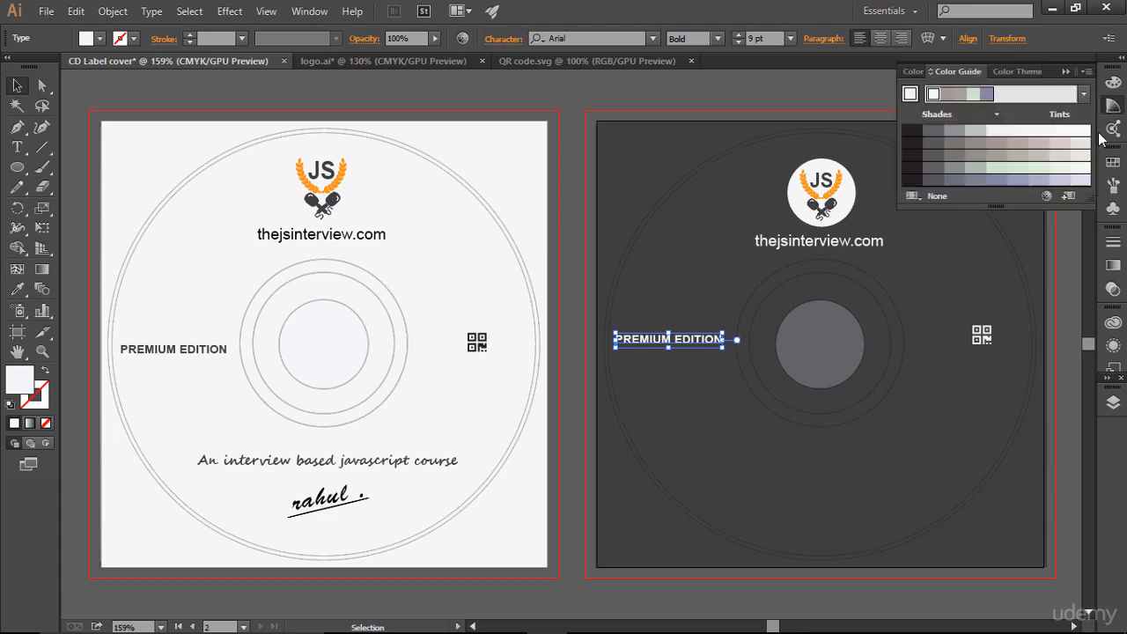
click(953, 137)
click(897, 387)
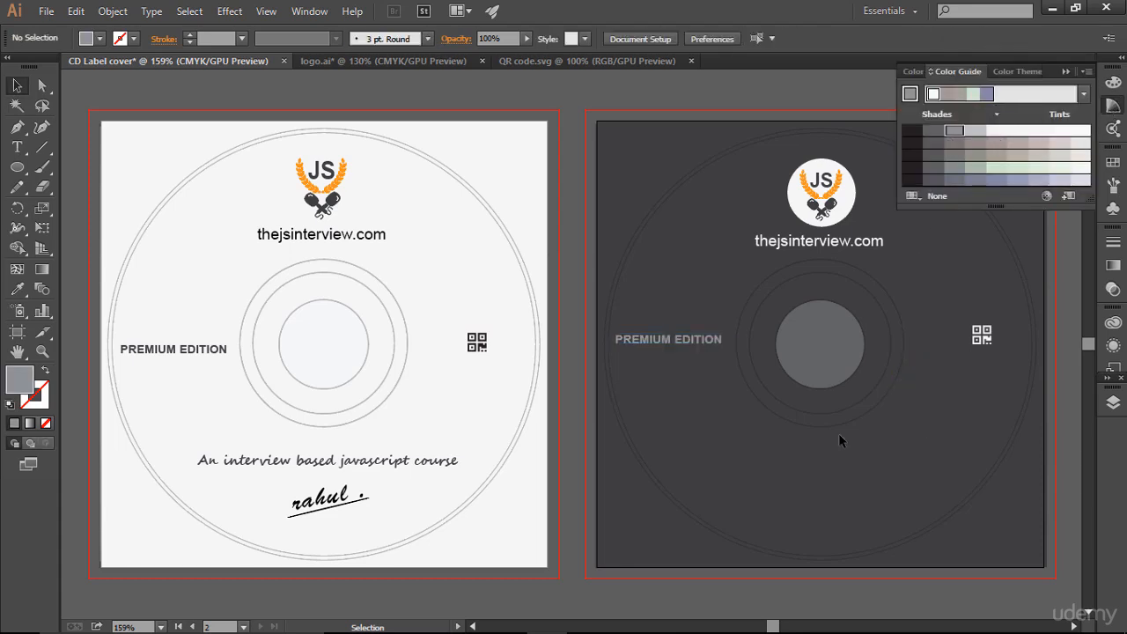
click(1066, 72)
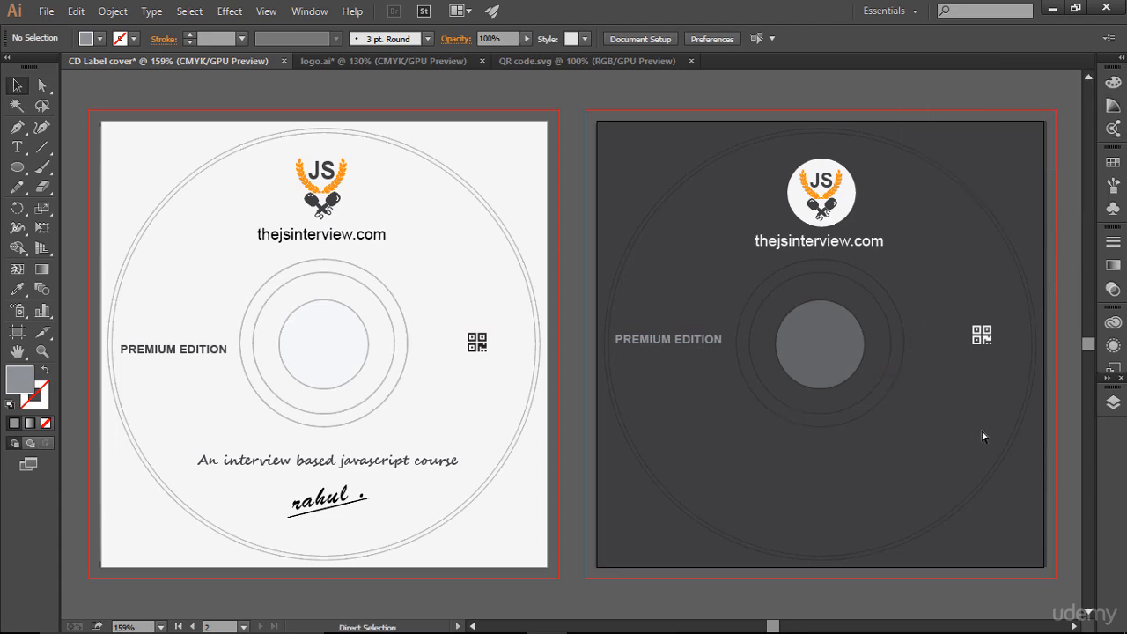
key(ctrl+z)
click(930, 408)
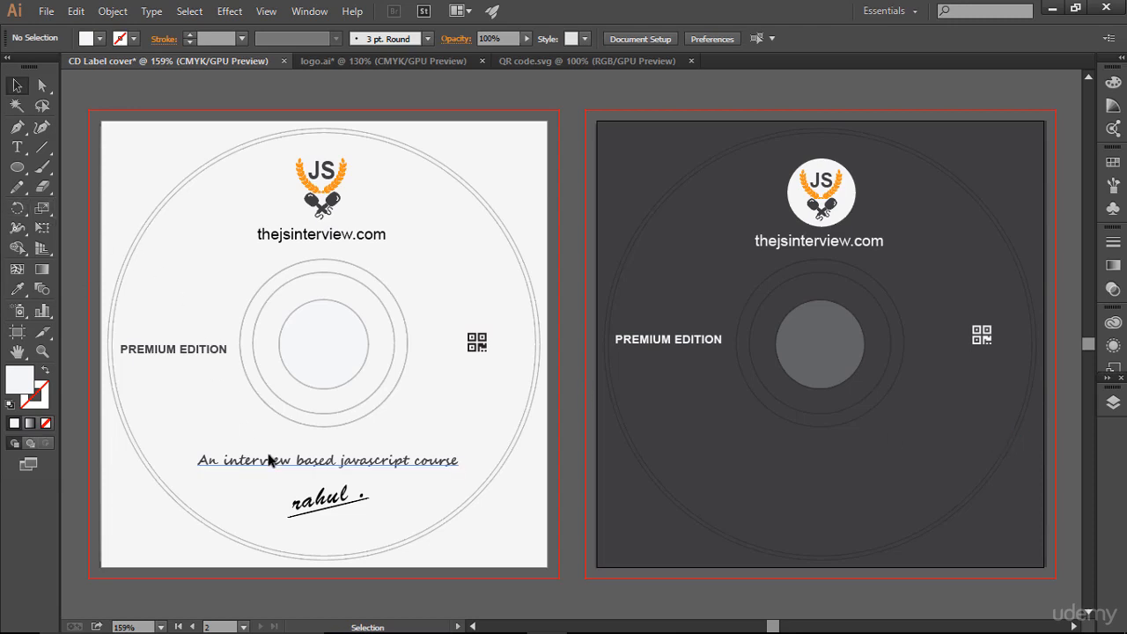
Duplicate the tagline and underlined signature onto the lower second disc, and fill the copies with the lightest gray.
mouse_move(194, 444)
mouse_down()
mouse_move(373, 521)
mouse_move(467, 507)
mouse_move(647, 589)
mouse_move(869, 521)
mouse_move(846, 526)
mouse_up()
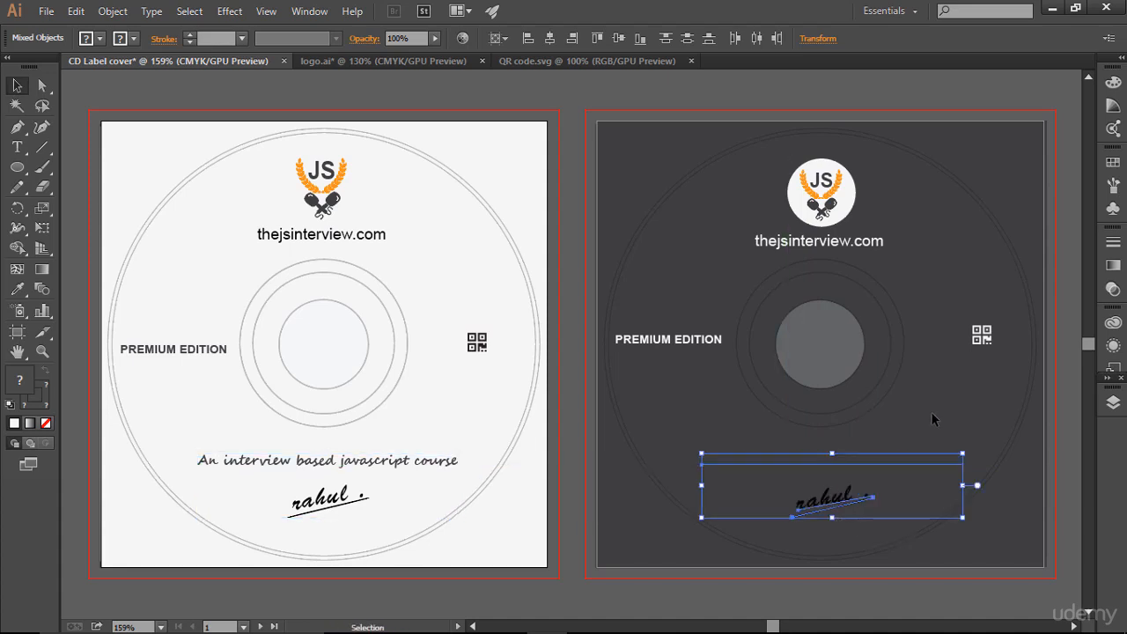
click(99, 39)
click(133, 114)
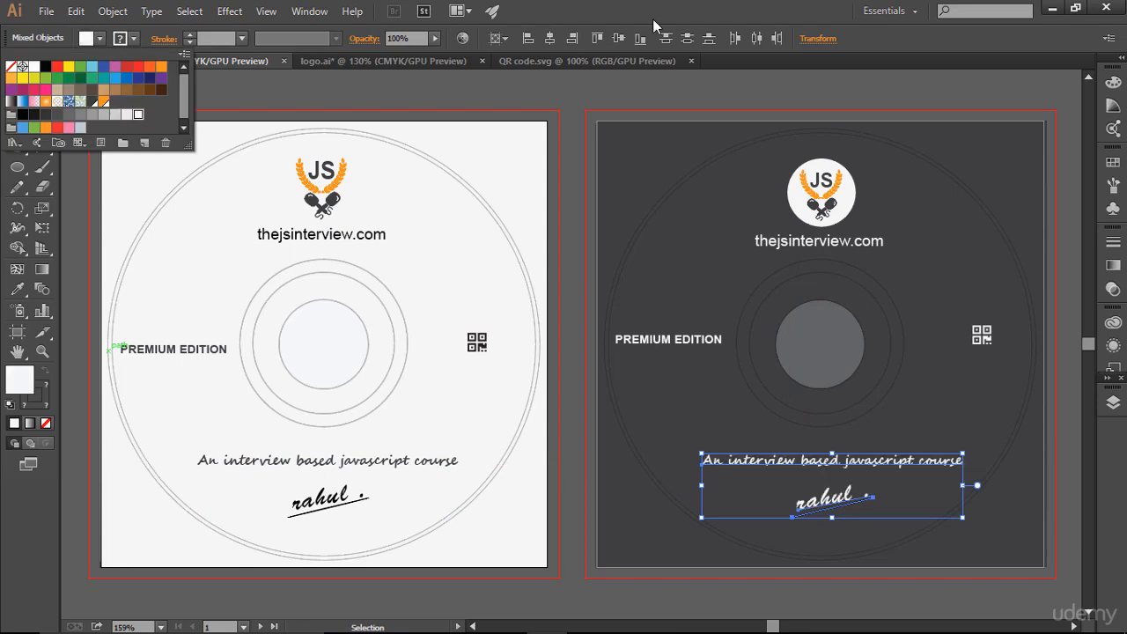
click(652, 18)
click(938, 413)
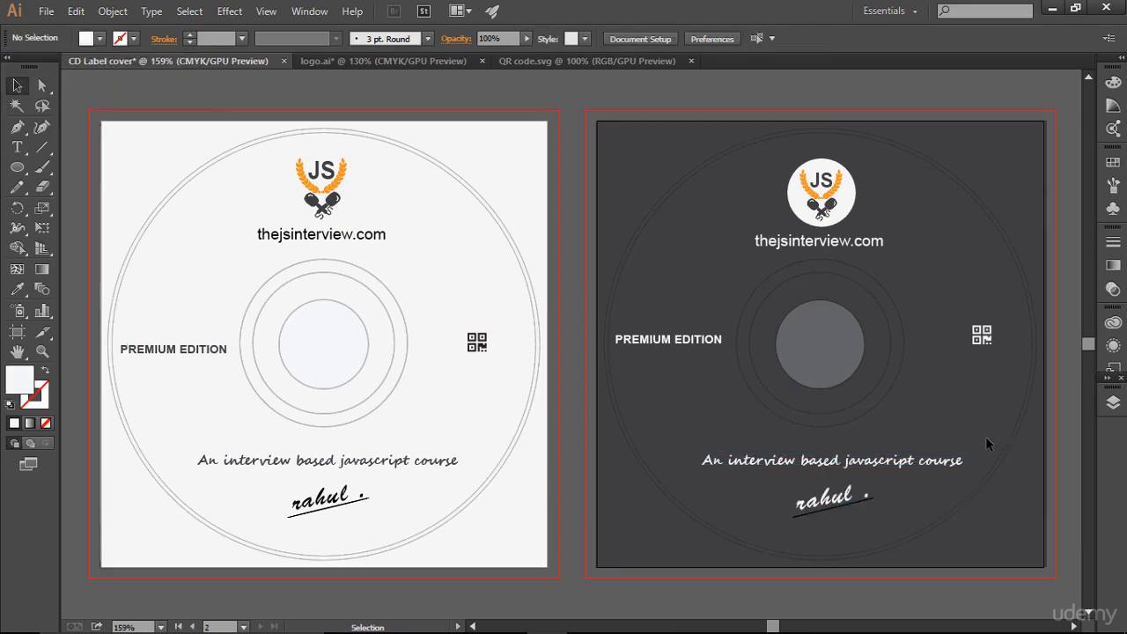
Isolate the underline below the second disc's signature, set its stroke to the lightest gray, and exit isolation.
double_click(850, 506)
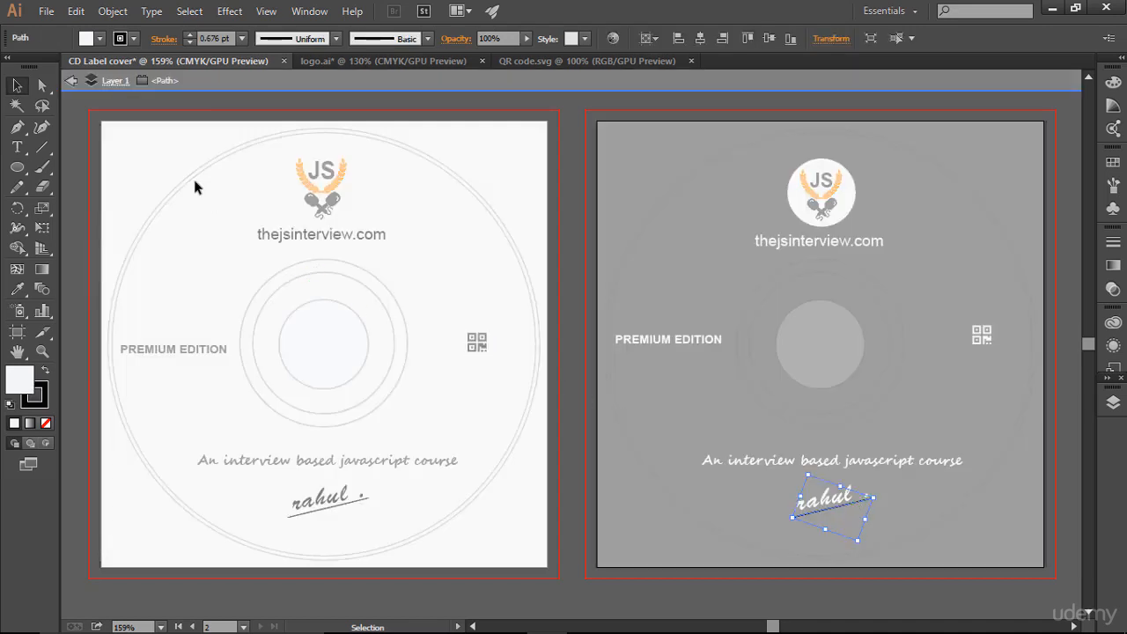
click(134, 38)
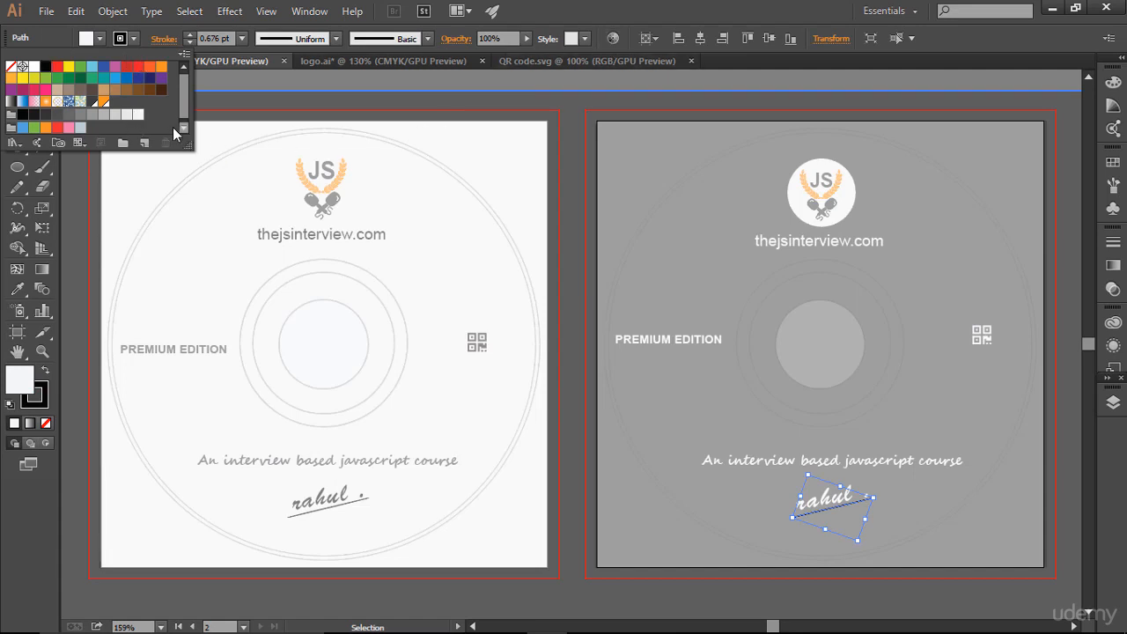
click(137, 114)
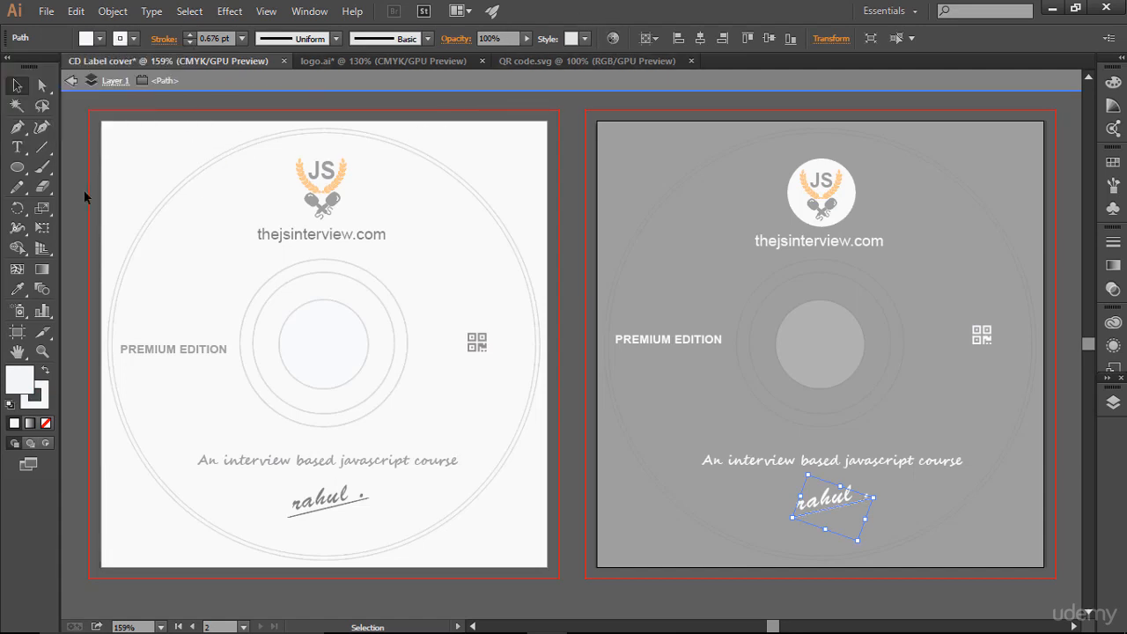
click(73, 80)
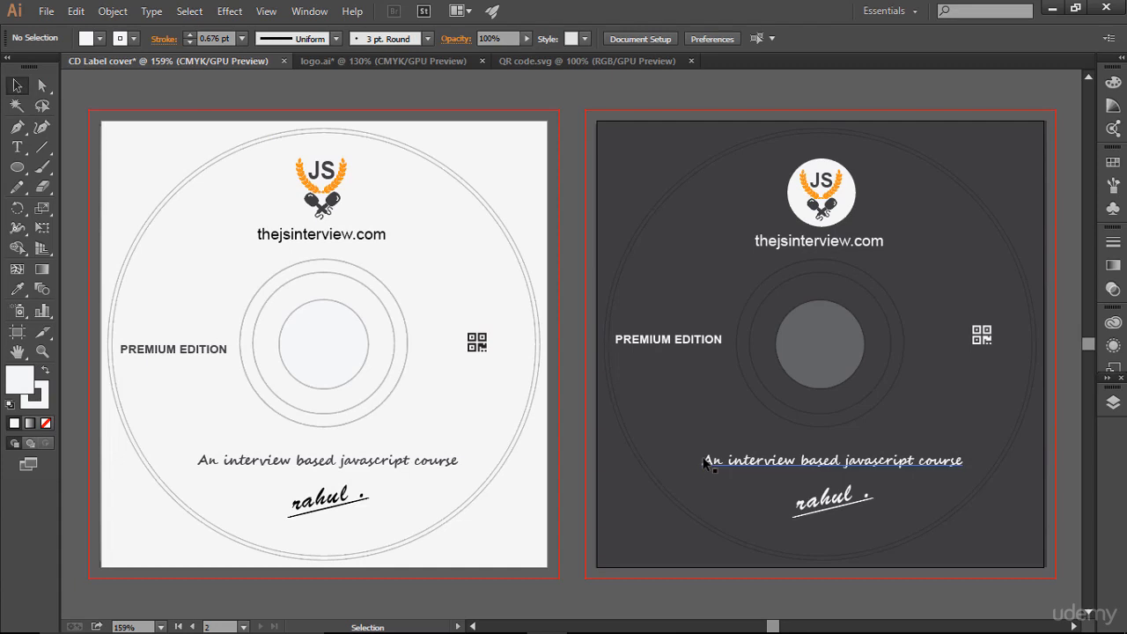
Recolor the second disc's "An interview based javascript course" tagline with a medium gray shade from the Color Guide.
click(761, 463)
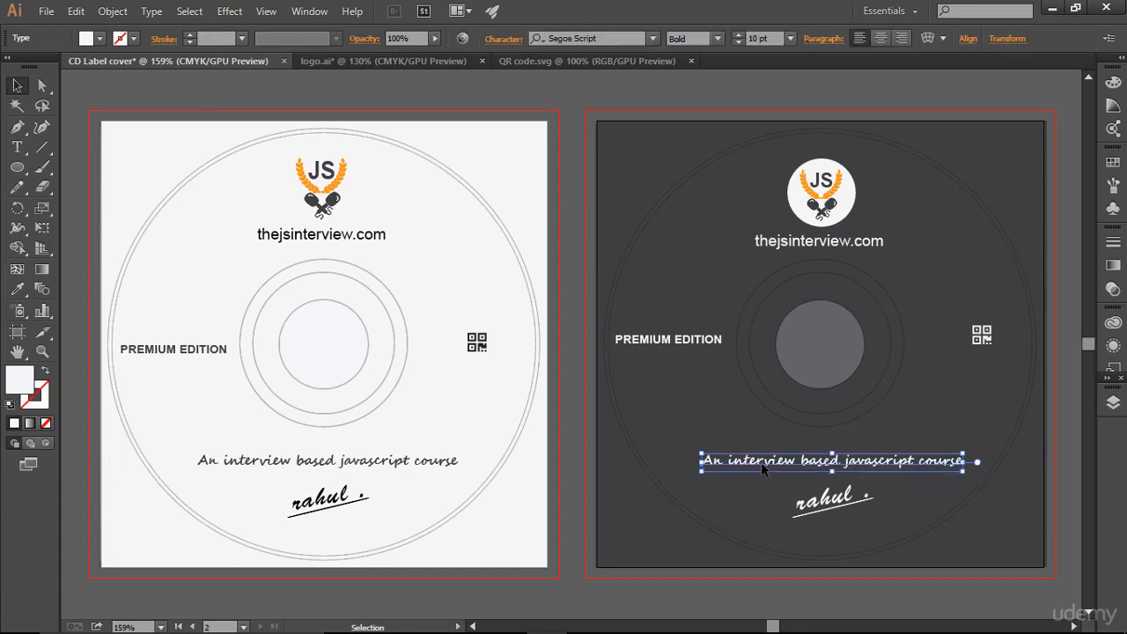
click(1115, 106)
click(956, 131)
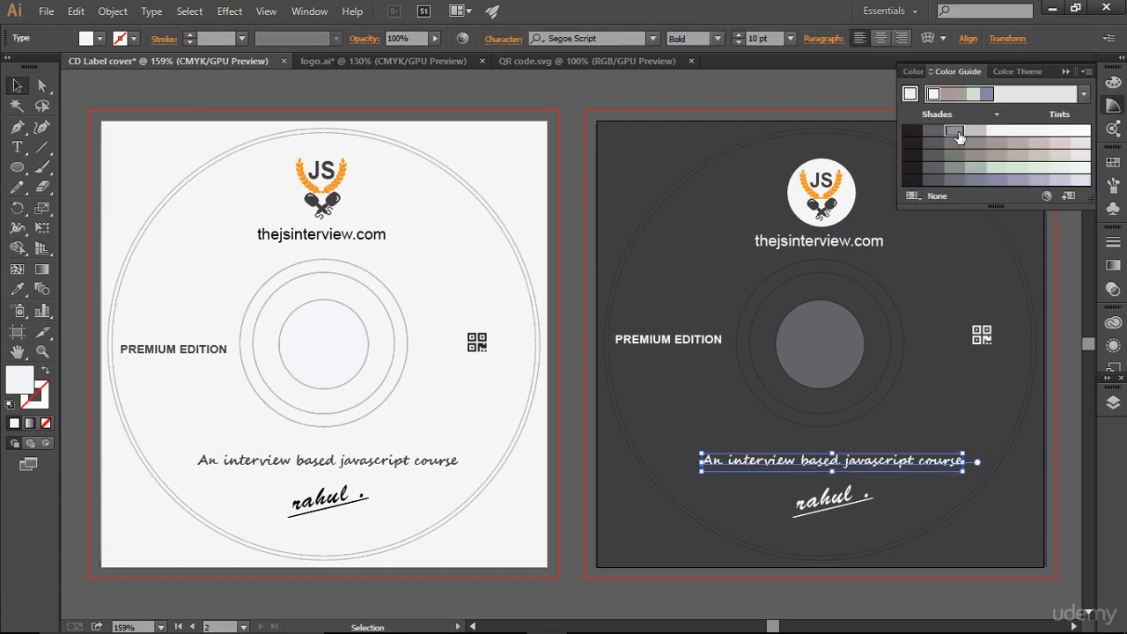
Try a light gray shade from the Color Guide on the second disc's signature and underline, and undo it.
click(974, 418)
drag(787, 479, 866, 525)
click(978, 132)
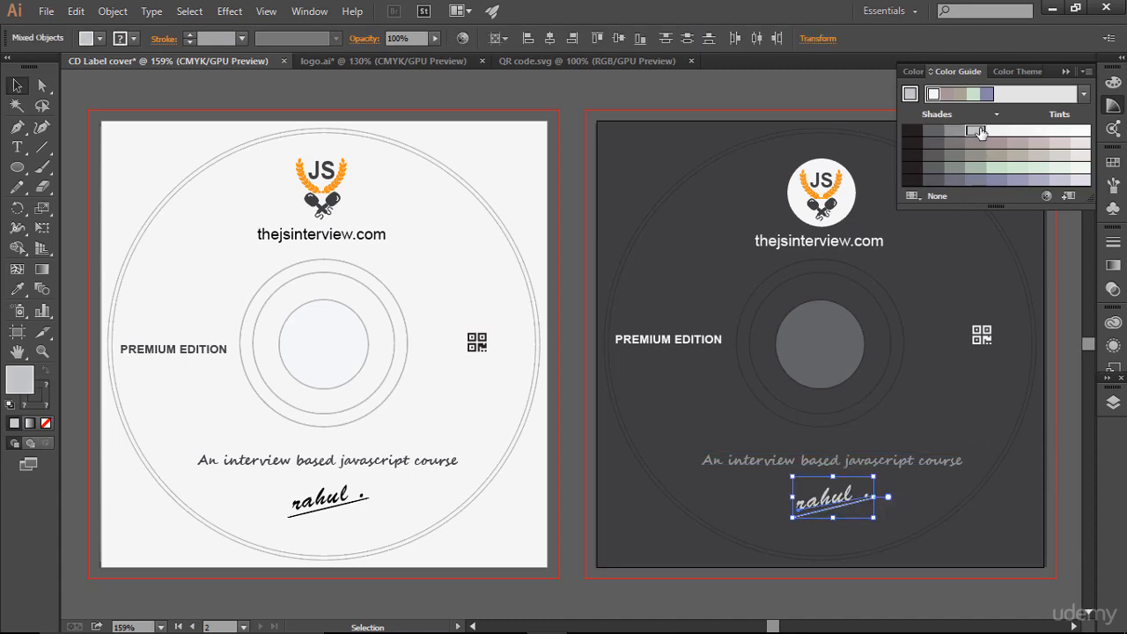
key(a)
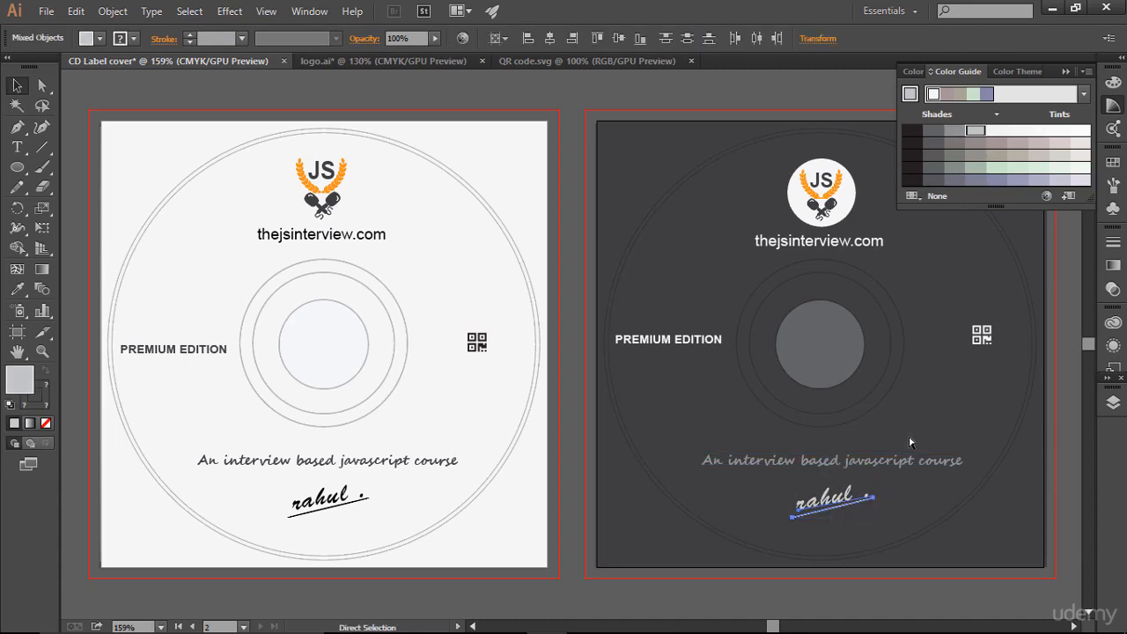
key(ctrl+z)
key(v)
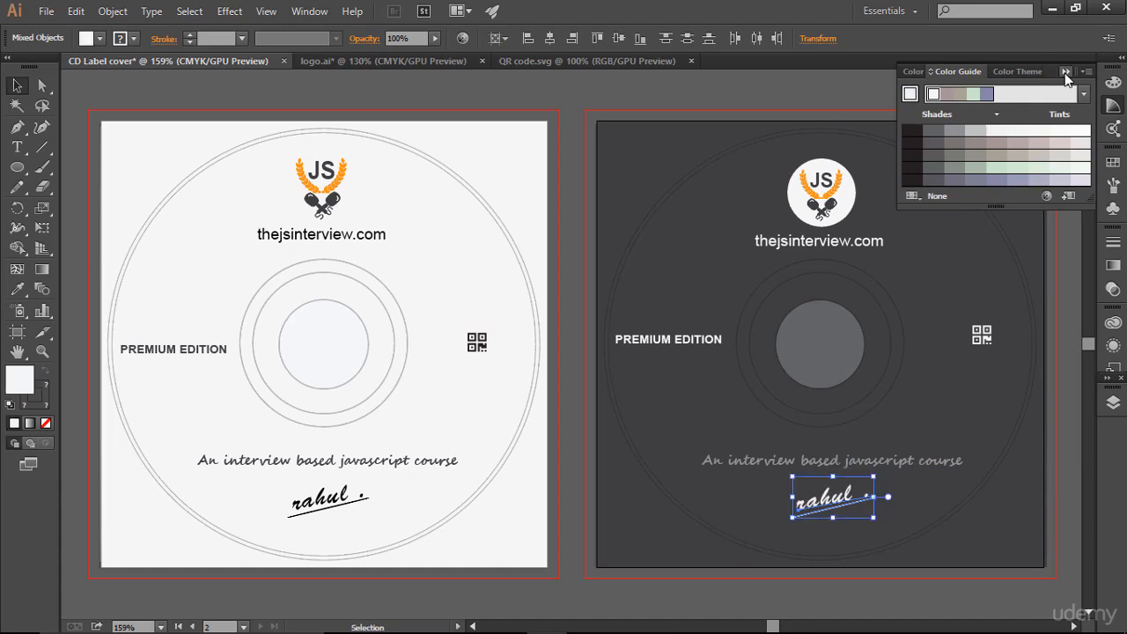
click(1065, 74)
click(1001, 240)
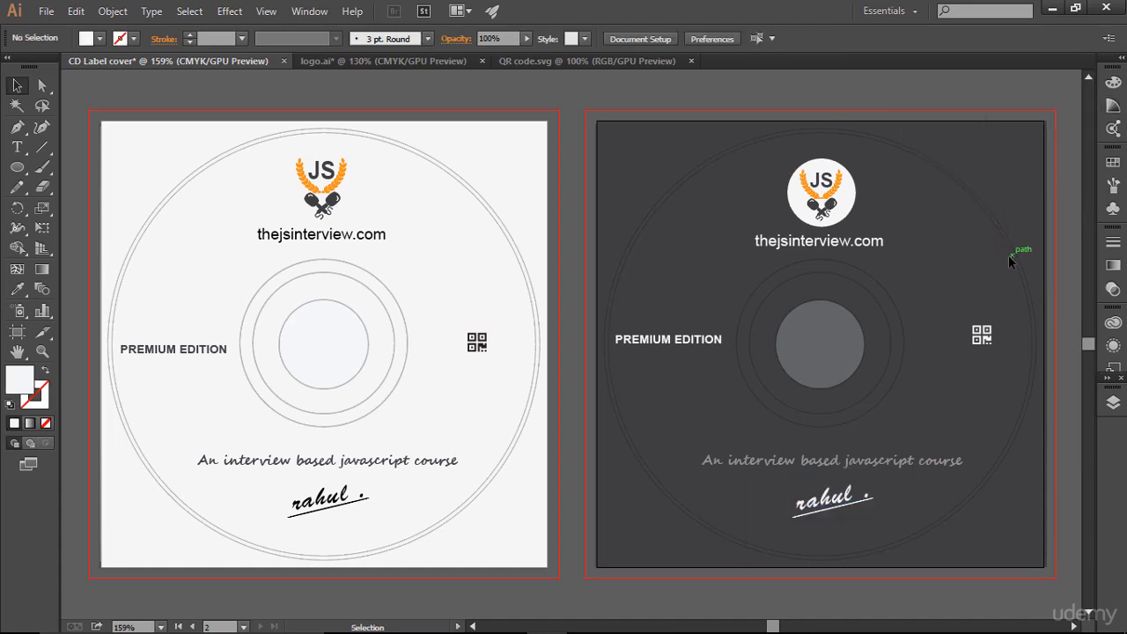
Recolor the second disc's "thejsinterview.com" text with the medium gray shade from the Color Guide.
click(846, 243)
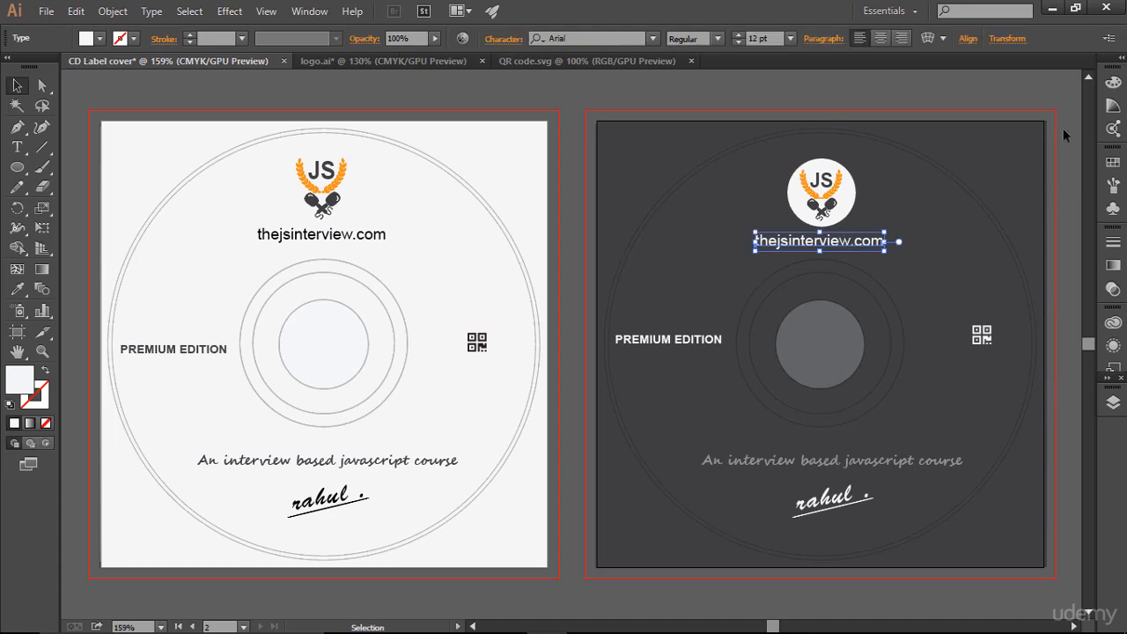
click(1113, 106)
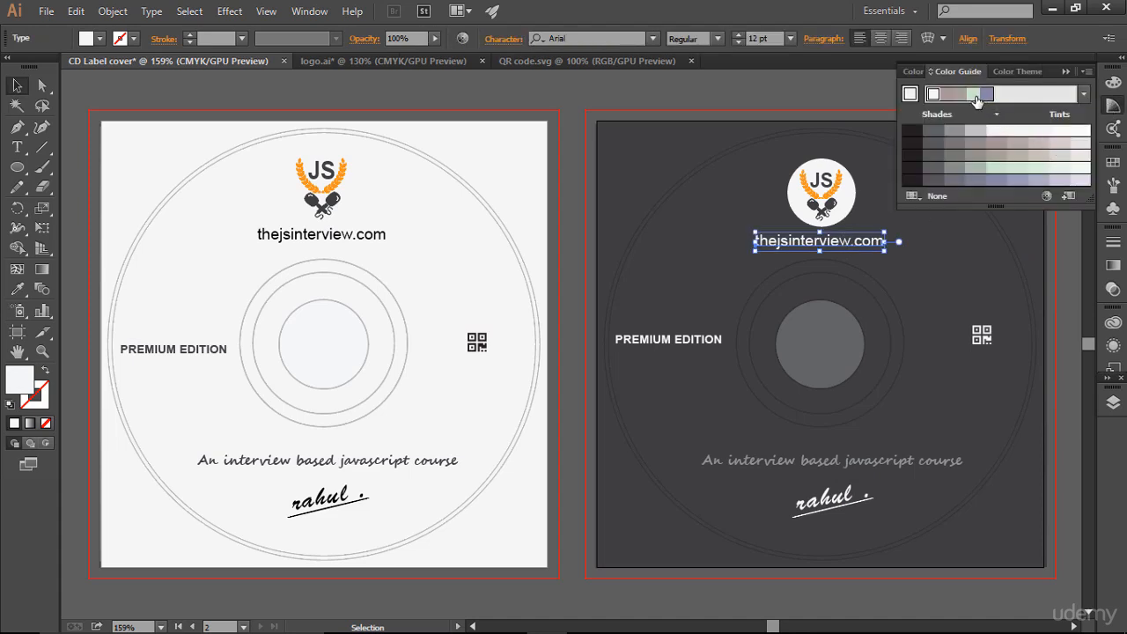
click(962, 133)
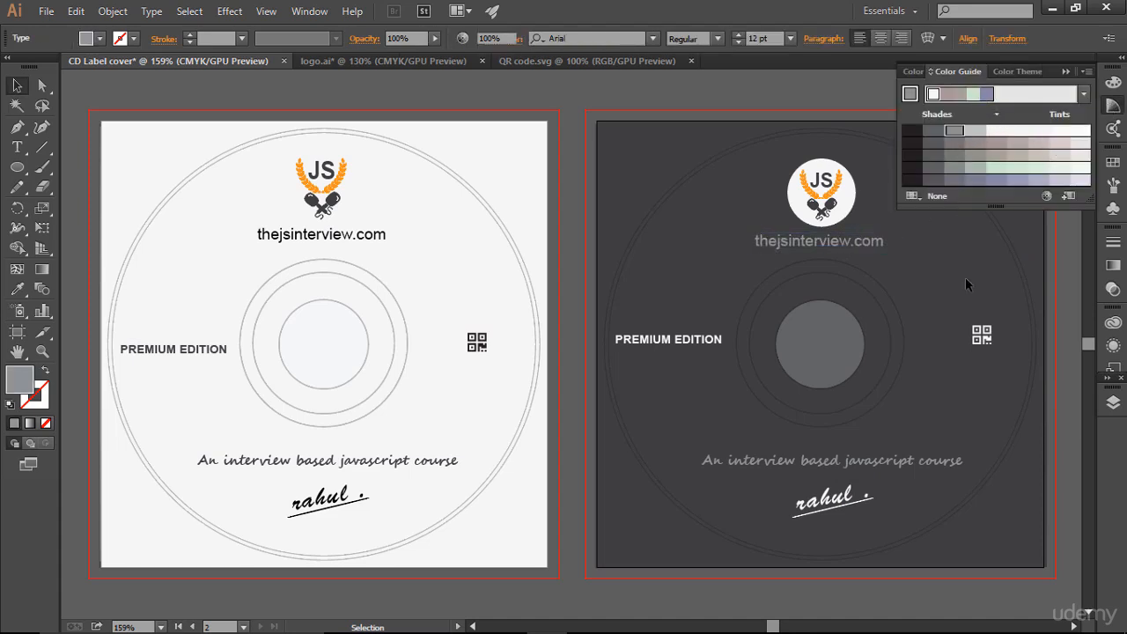
Apply the same medium gray shade to the second disc's PREMIUM EDITION text and QR icon, and deselect.
click(729, 345)
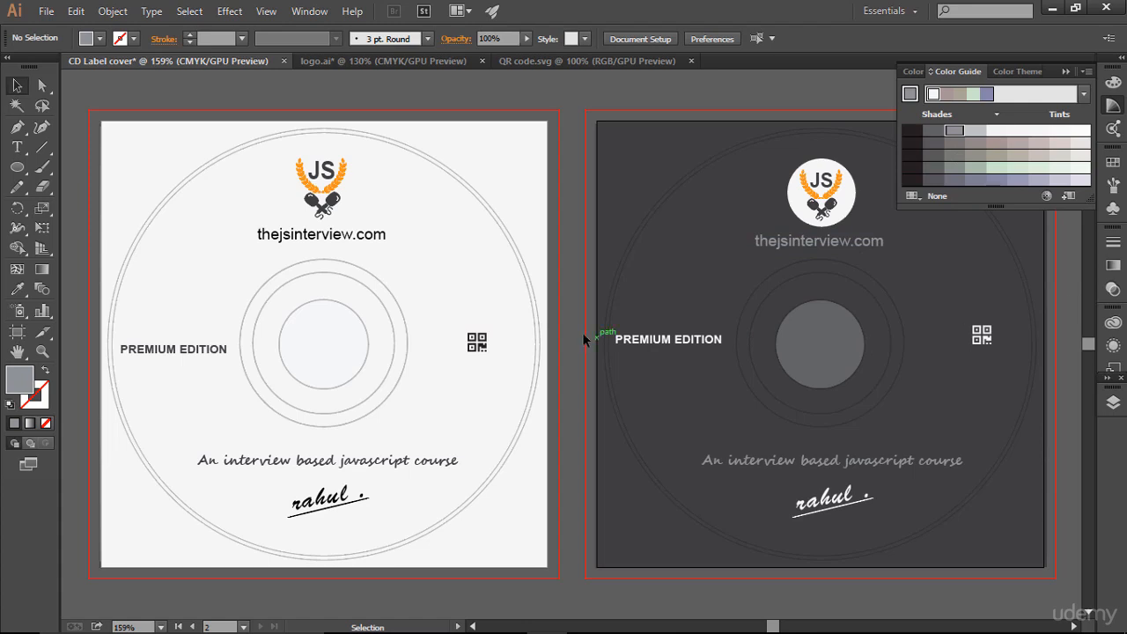
click(695, 340)
click(962, 134)
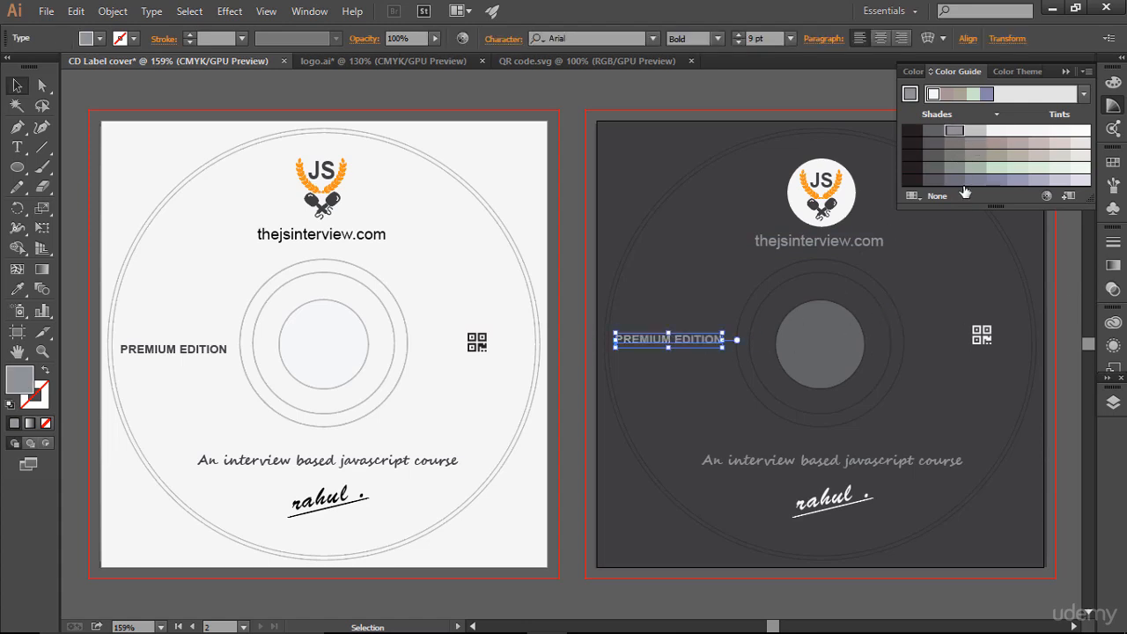
click(982, 335)
click(949, 142)
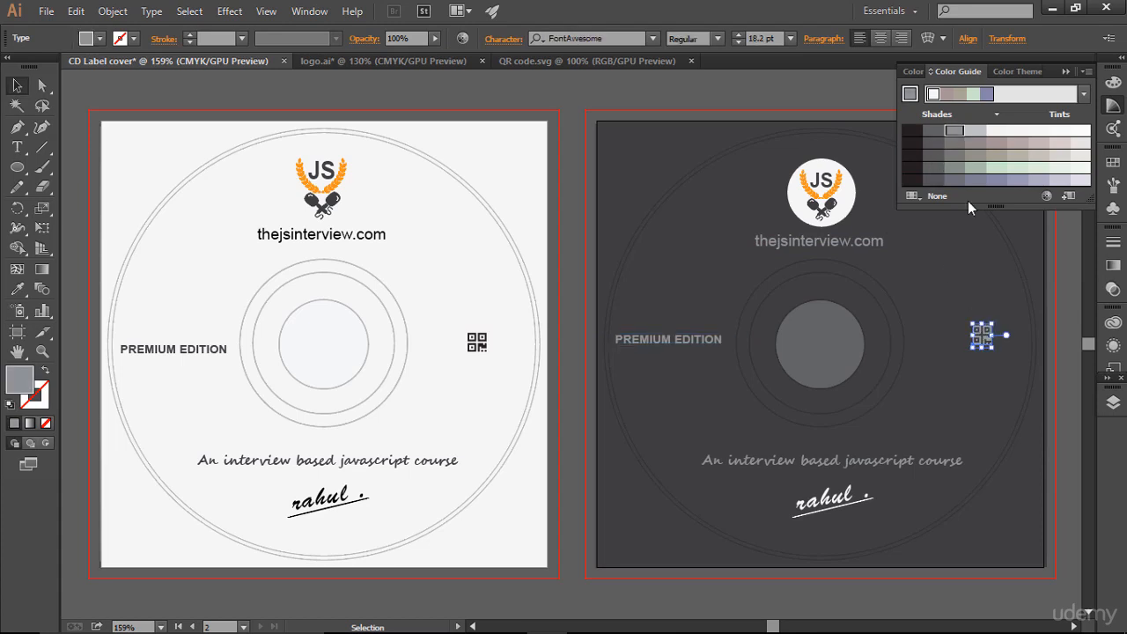
click(978, 245)
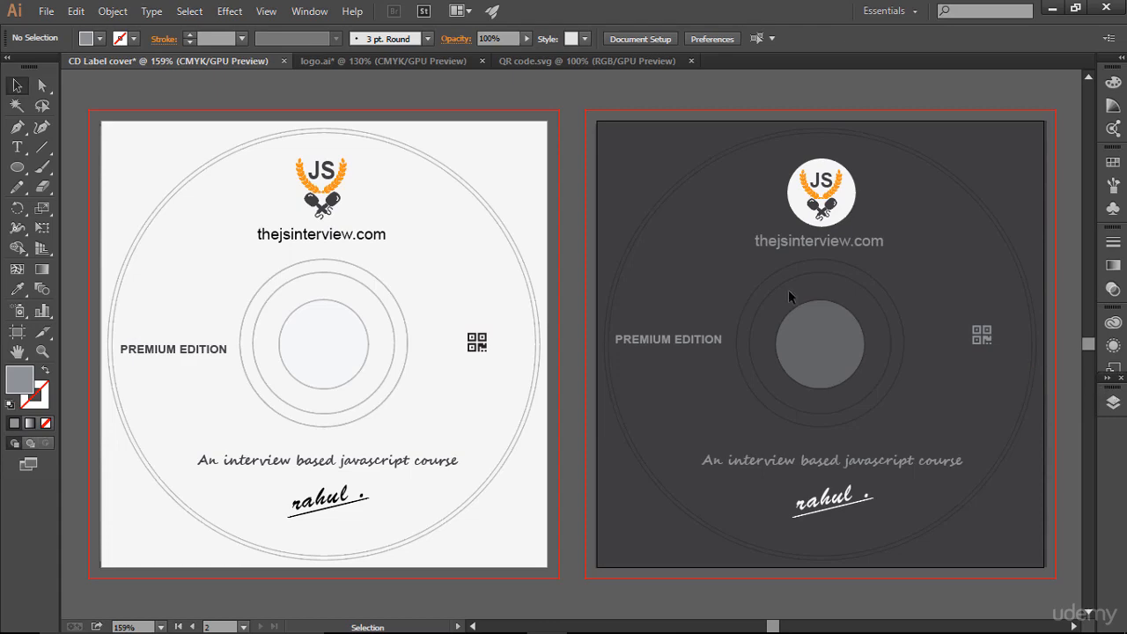
Hide the two locked groups holding the disc outline circles of both artboards to preview the labels without them.
click(1114, 403)
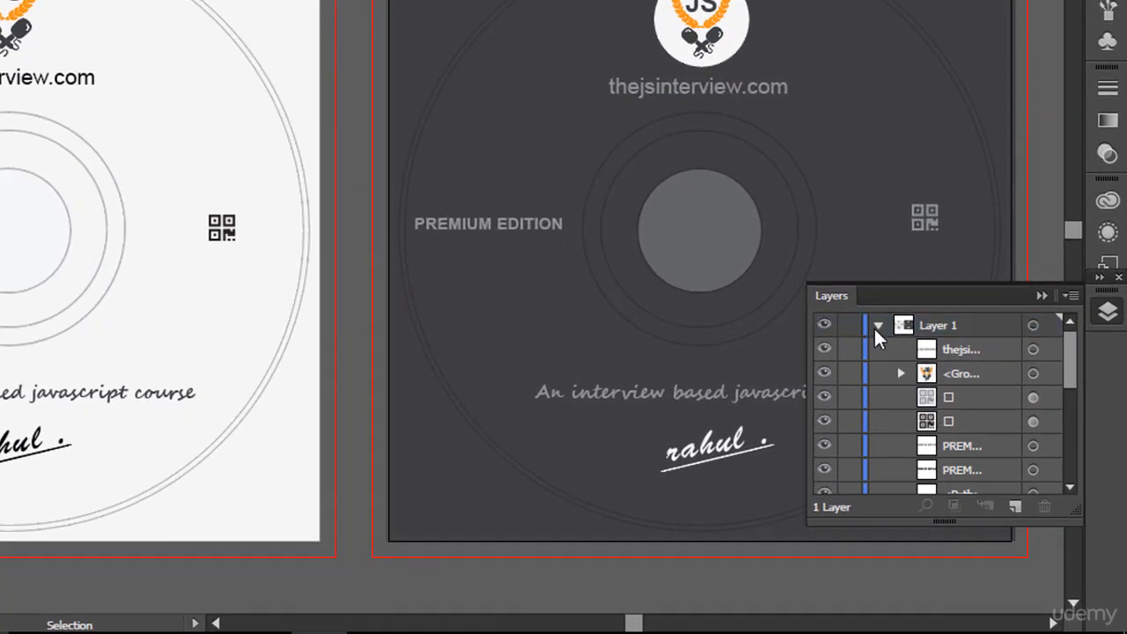
click(879, 326)
click(879, 326)
scroll(897, 389, down, 5)
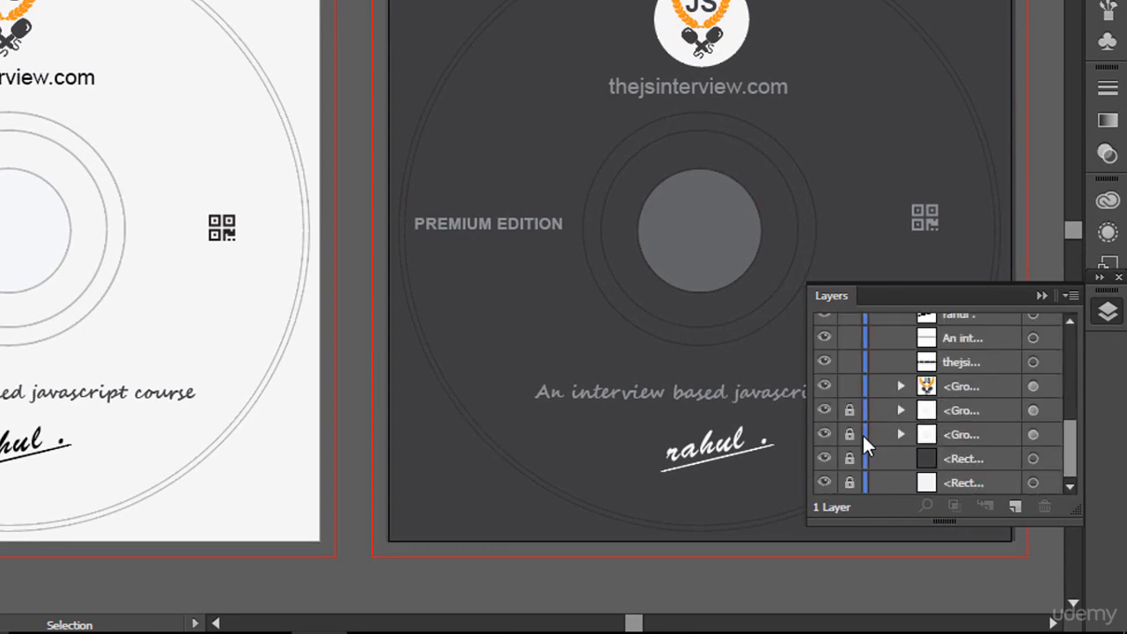
click(826, 436)
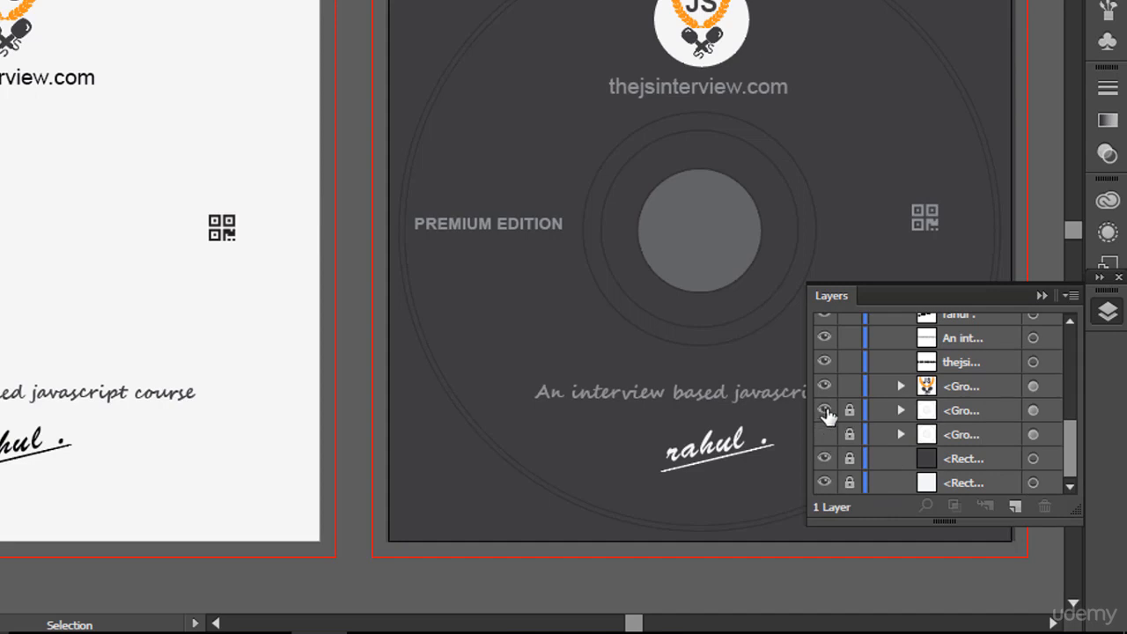
click(827, 413)
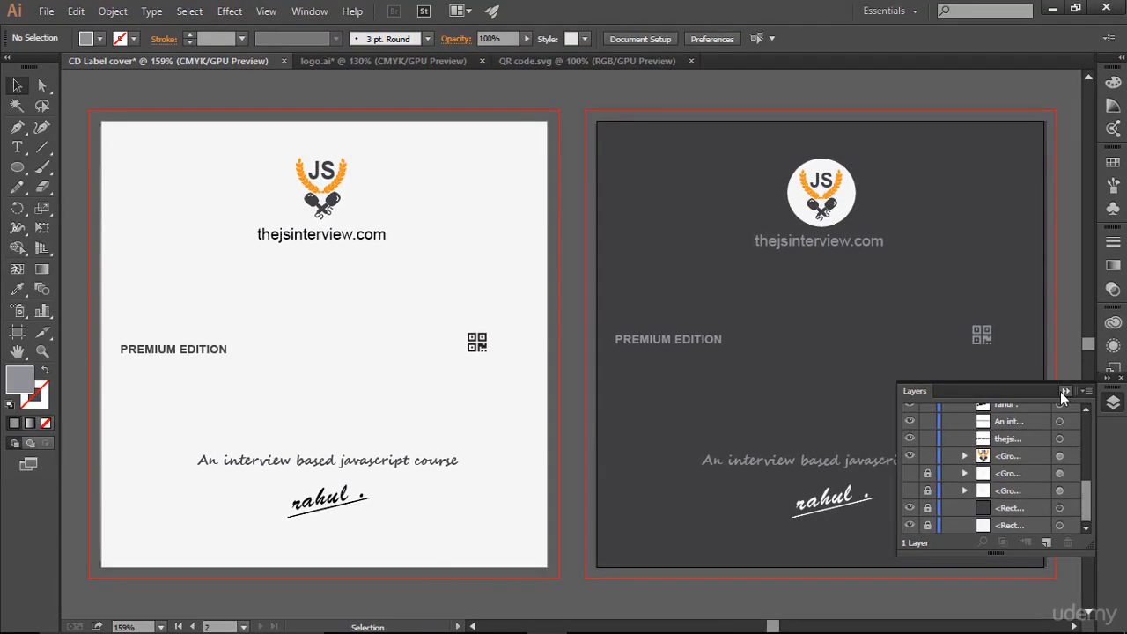
click(1042, 296)
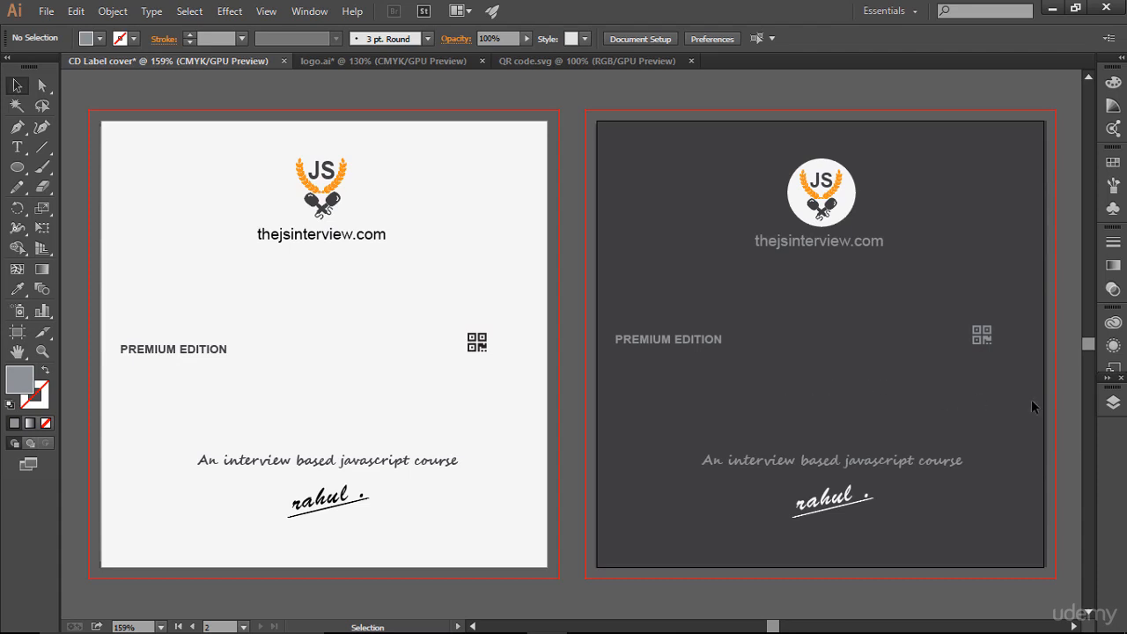
Make the two locked disc outline groups visible again on both artboards.
click(1114, 403)
scroll(1073, 448, down, 3)
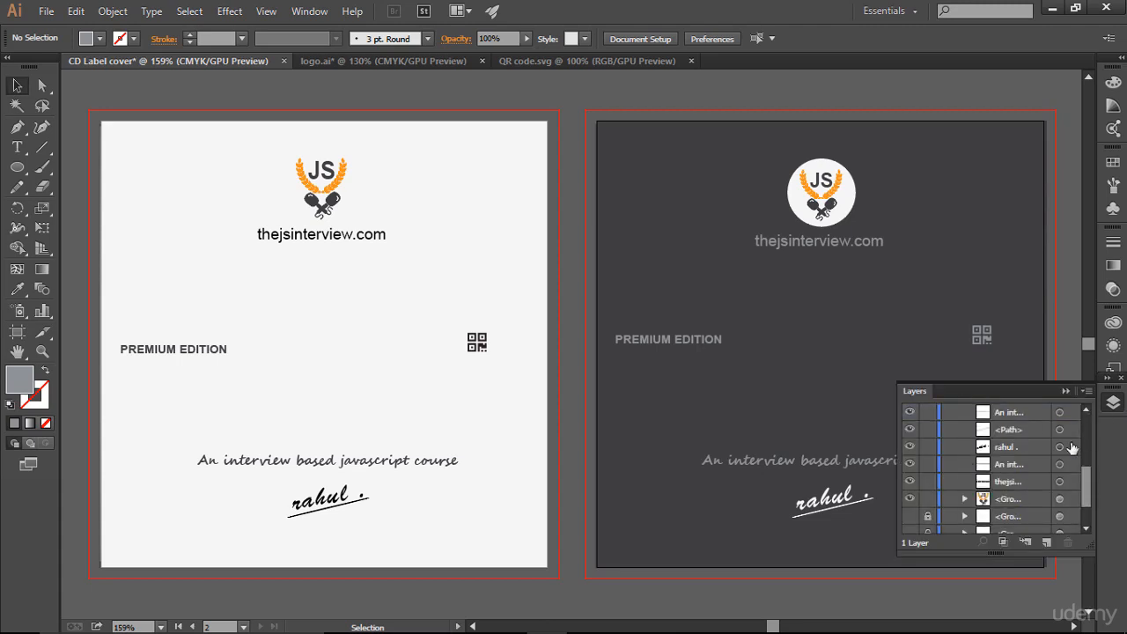
scroll(990, 473, down, 2)
drag(909, 476, 909, 492)
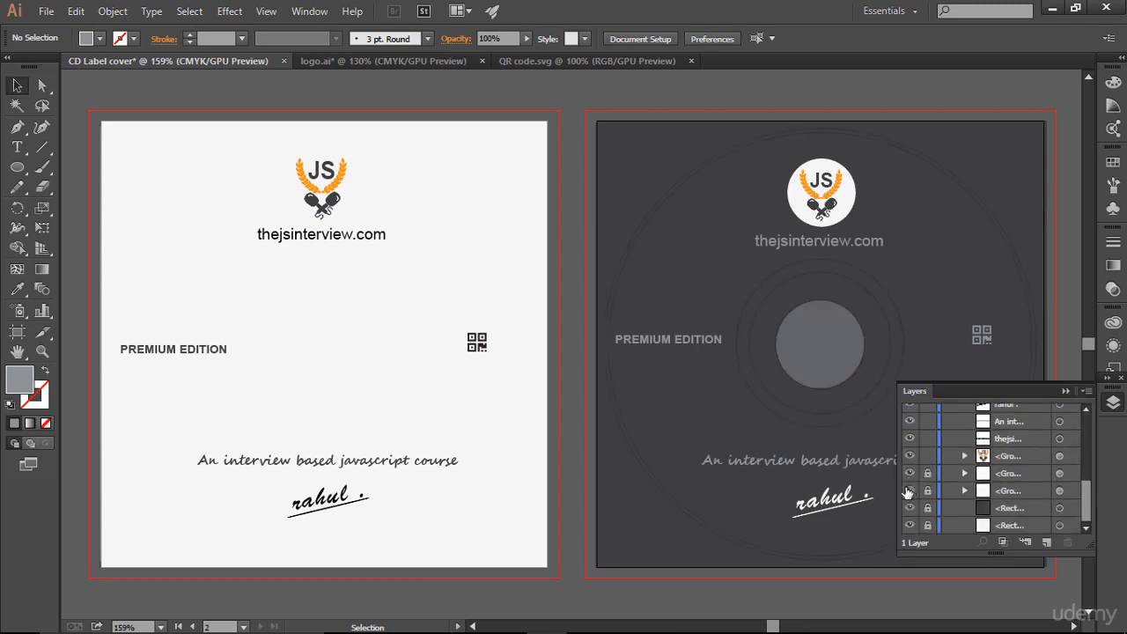